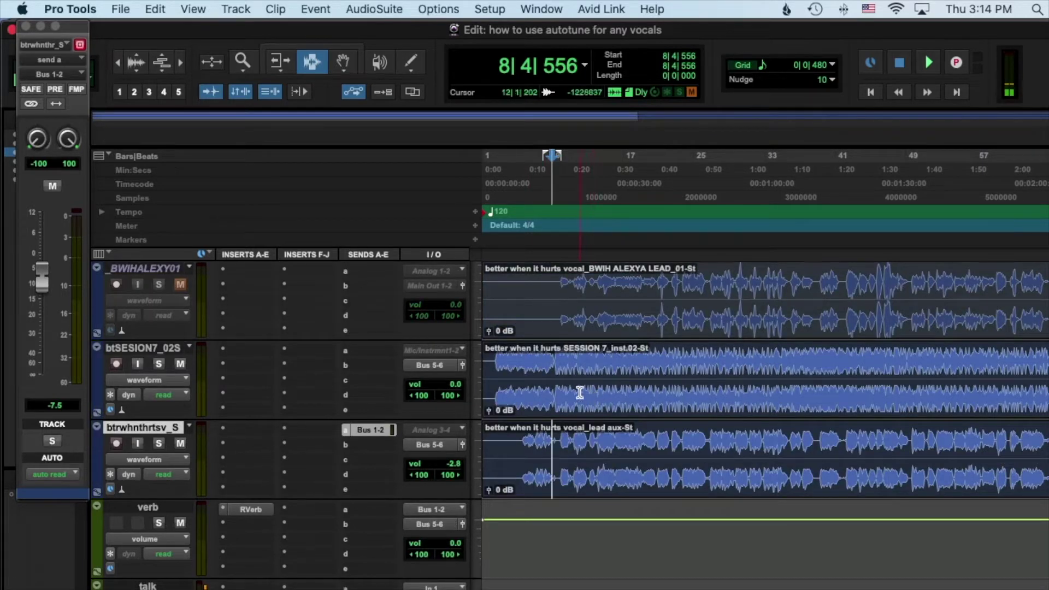
- Place the edit insertion point at 9|1|309 on the btSESION7_02S instrumental track
left_click(566, 358)
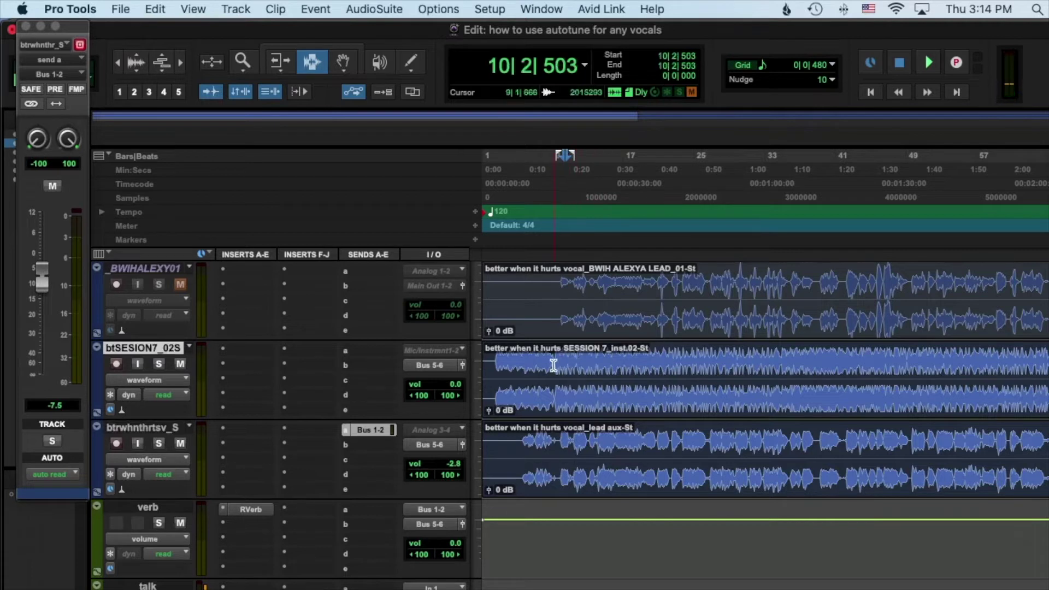
left_click(554, 365)
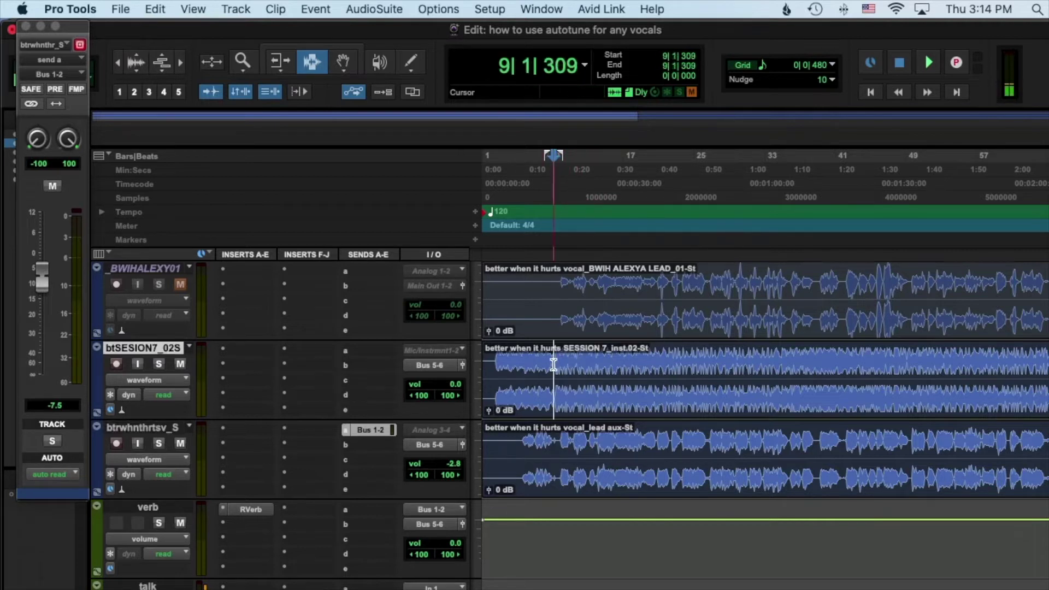
- Insert Pitch Shift > Auto-Key (stereo) on btSESION7_02S and play from further along the song
left_click(245, 351)
mouse_move(357, 352)
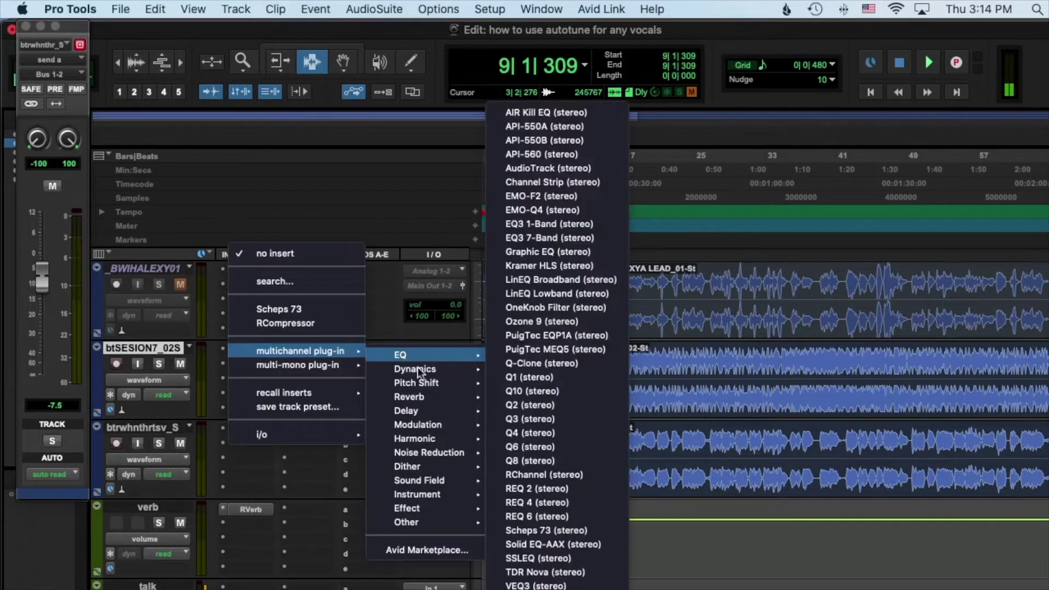
mouse_move(438, 381)
left_click(553, 398)
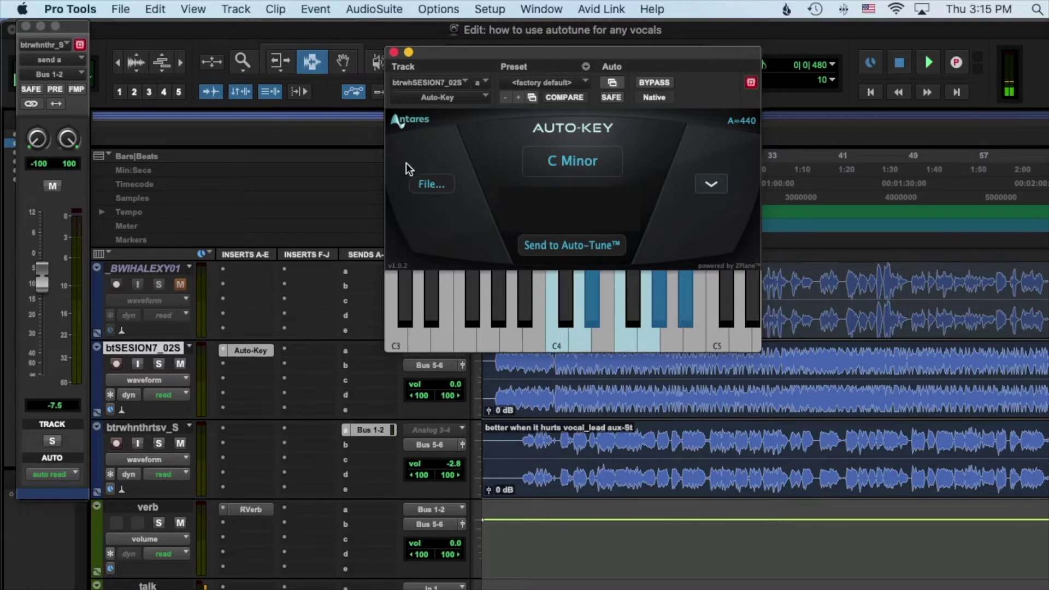
left_click(589, 376)
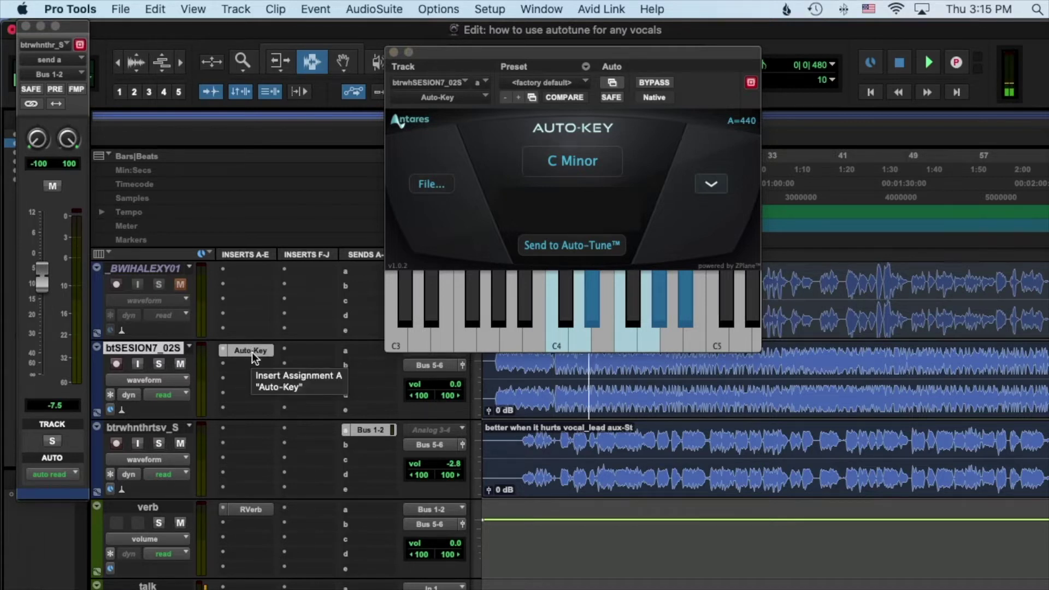
key("space")
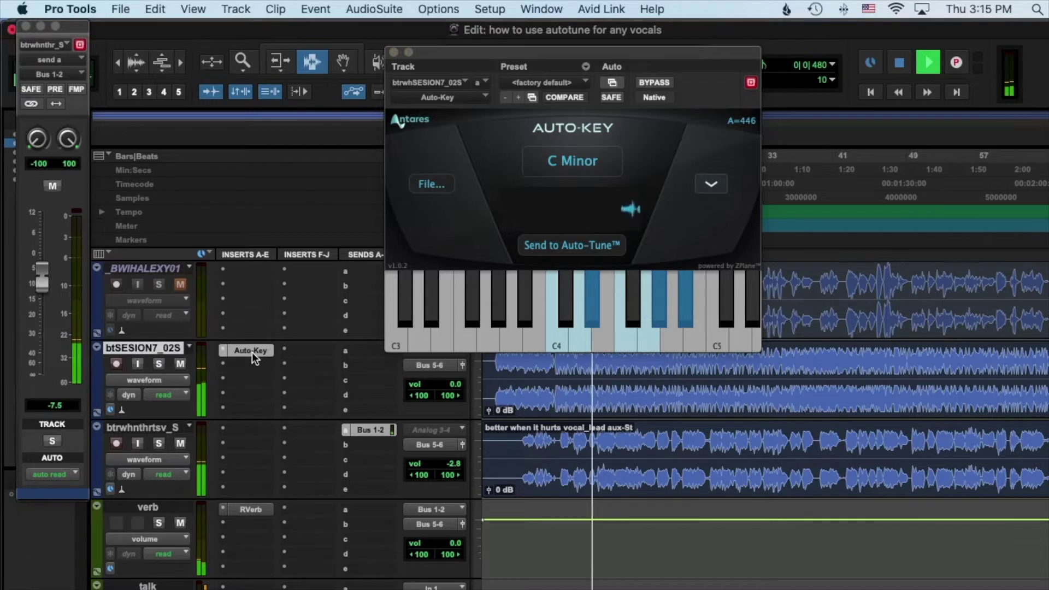
- Let Auto-Key detect B Major, stop playback, and keep the Auto-Key window open
left_click(158, 364)
left_click(159, 364)
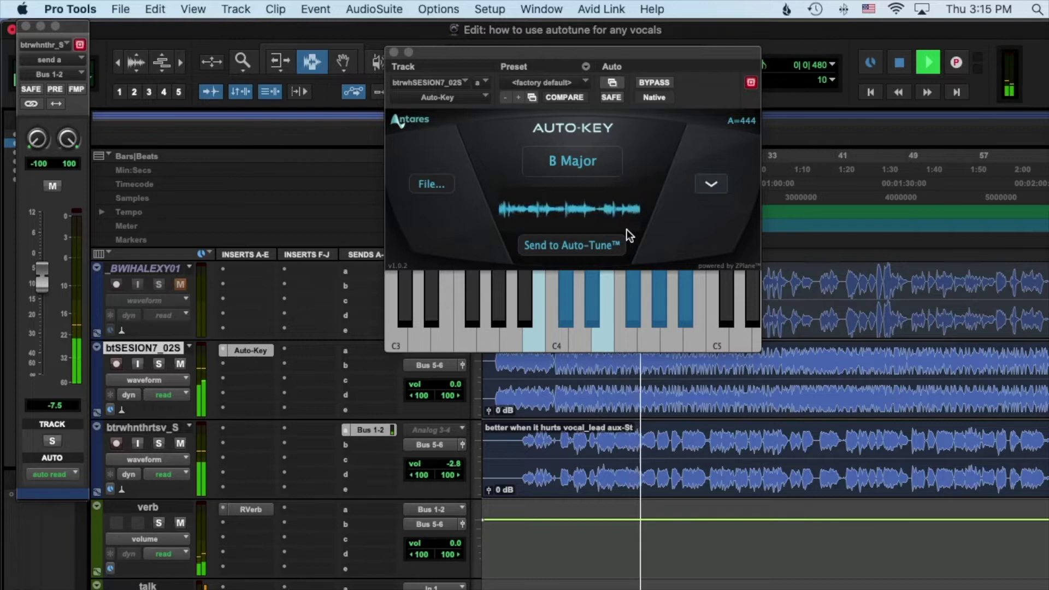
key("space")
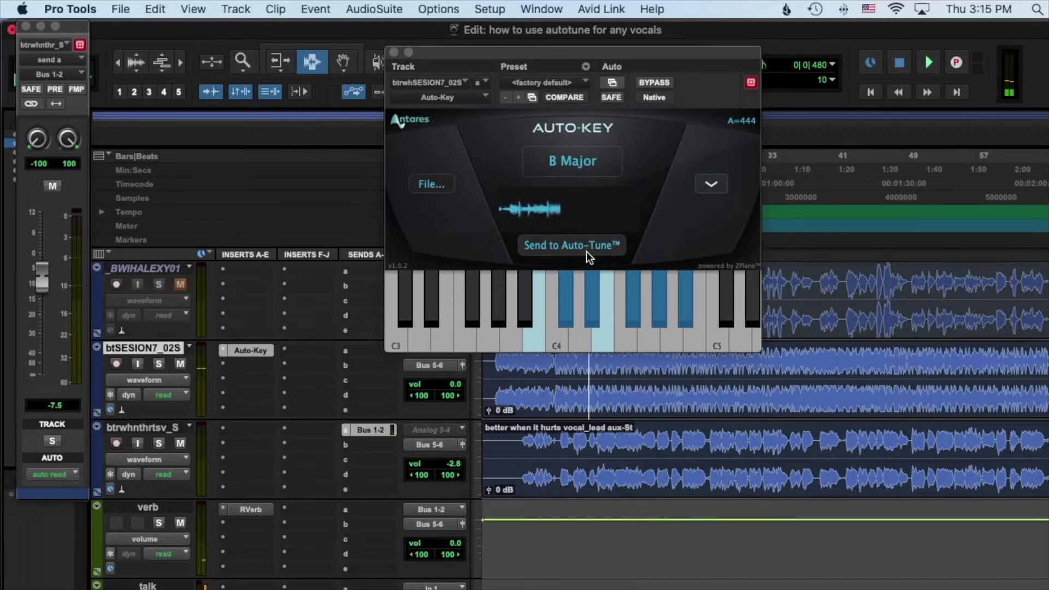
left_click(750, 84)
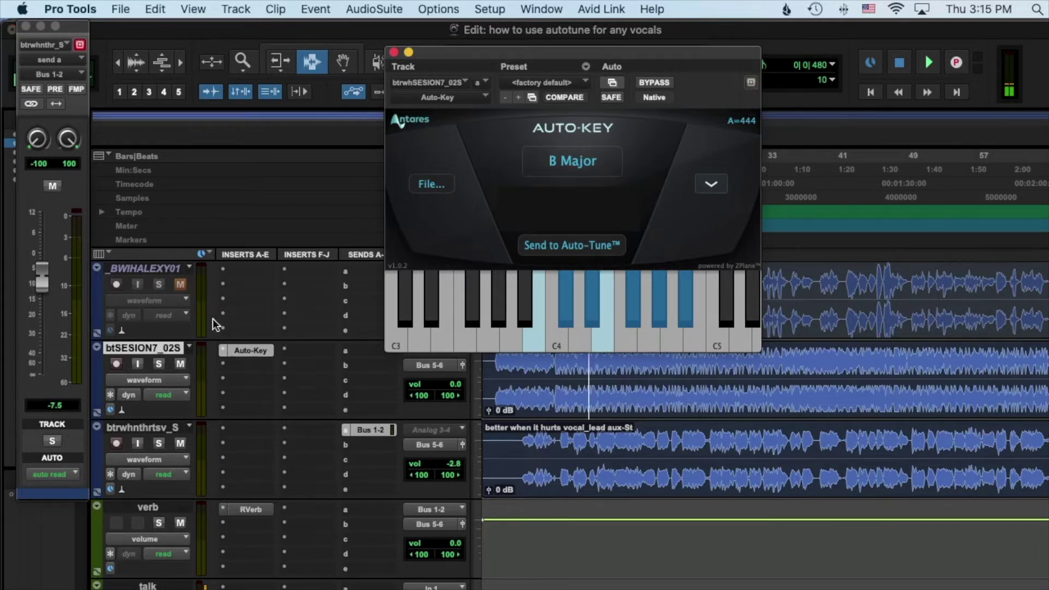
- Rename the lead vocal aux track to 'vocal' and insert Pitch Shift > Auto-Tune Pro on it
double_click(156, 430)
type("vocal")
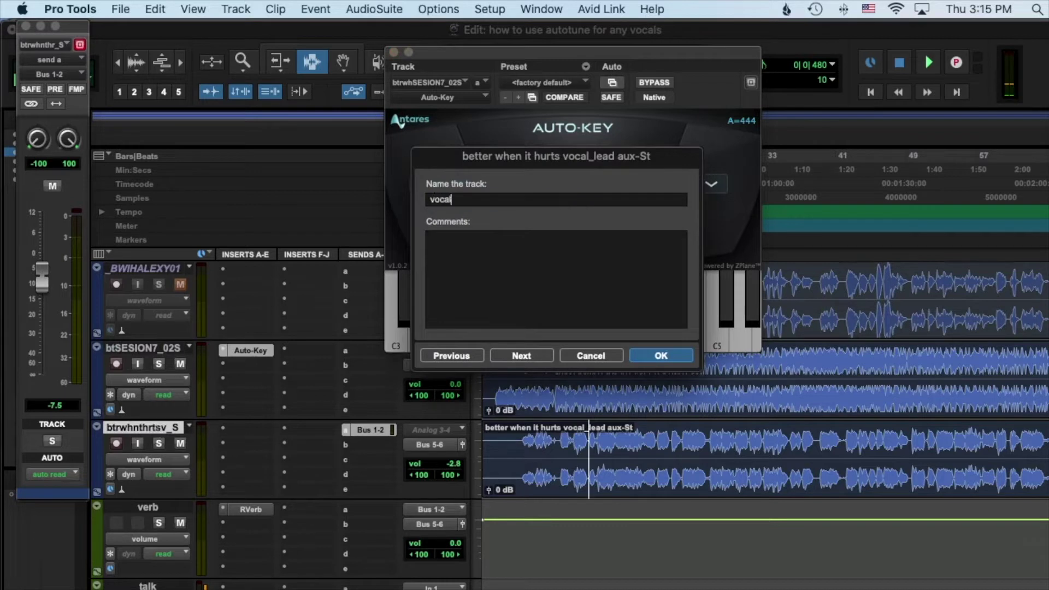
key("Return")
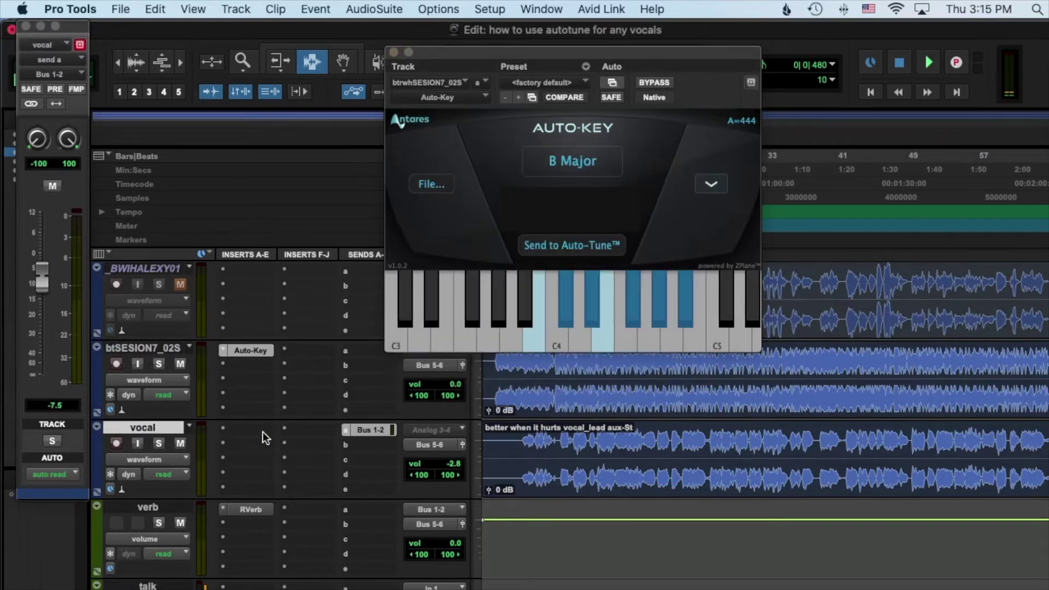
left_click(245, 431)
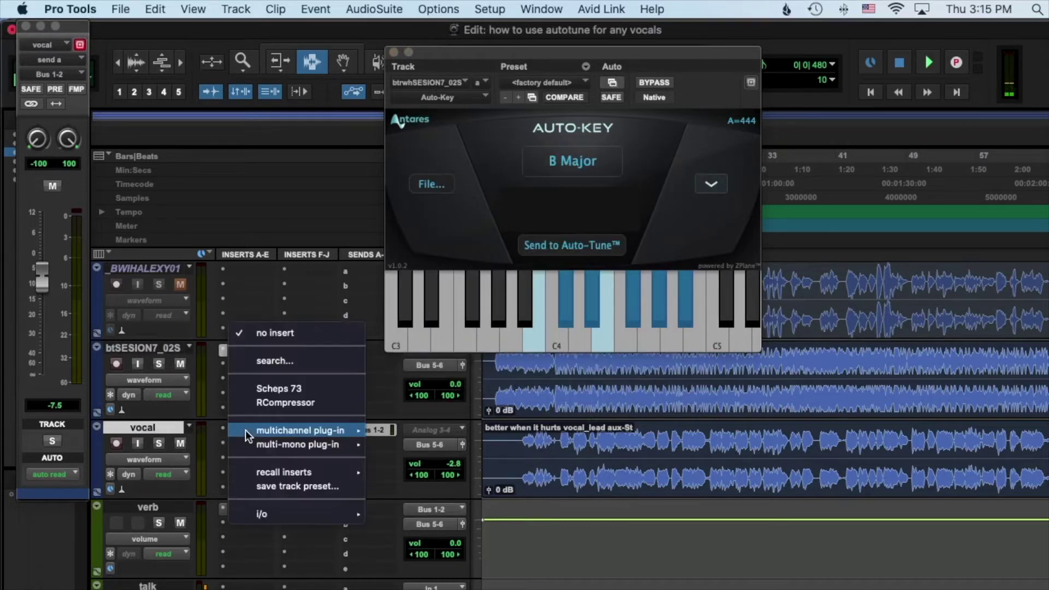
mouse_move(327, 431)
mouse_move(441, 446)
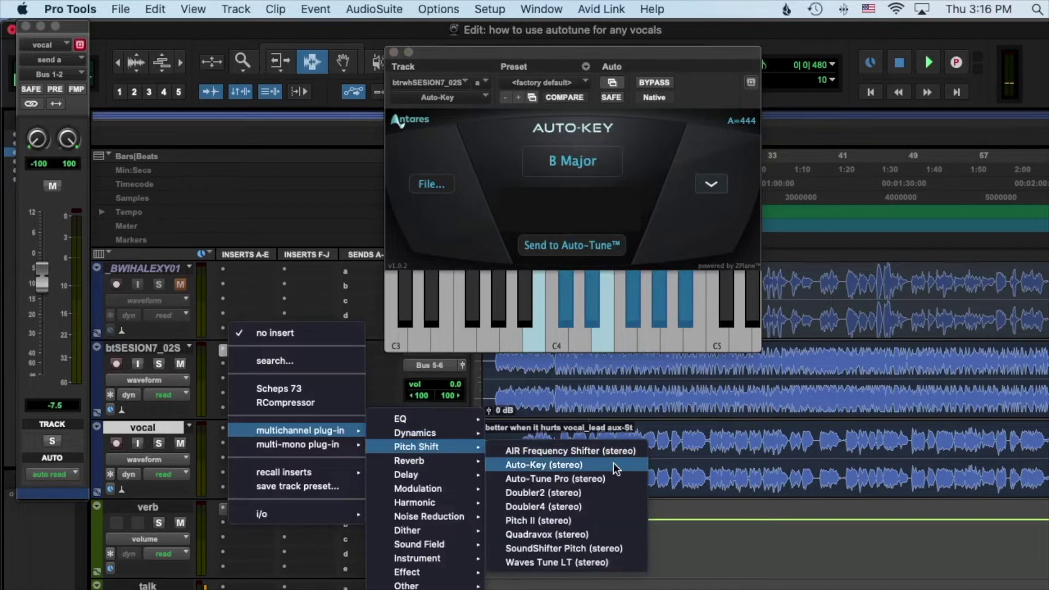
left_click(584, 472)
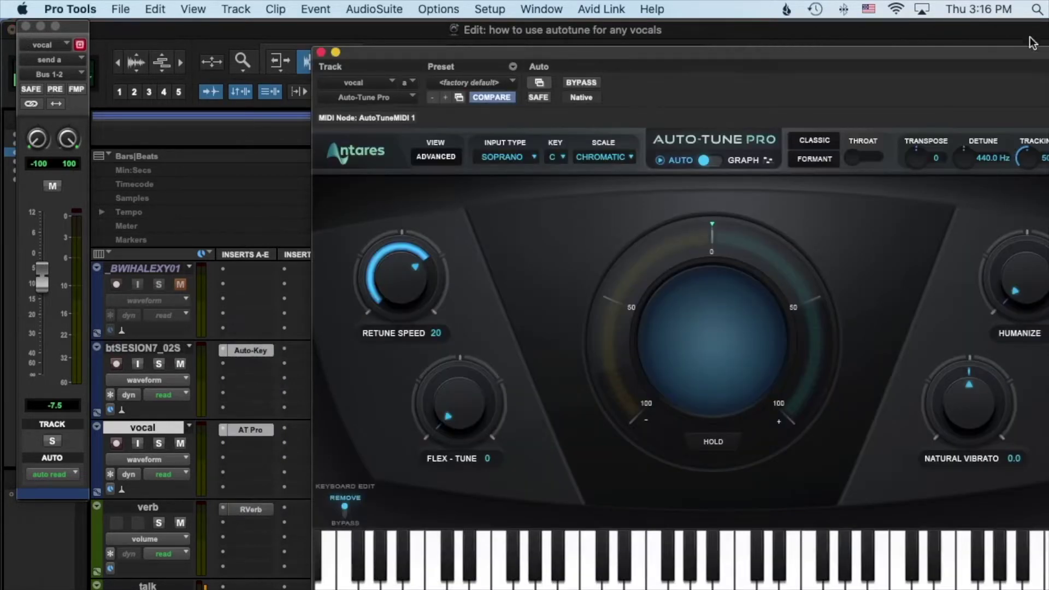
- Arrange the Auto-Tune Pro and Auto-Key windows and choose Auto-Tune Pro's low latency setting
left_click_drag(1026, 52, 807, 113)
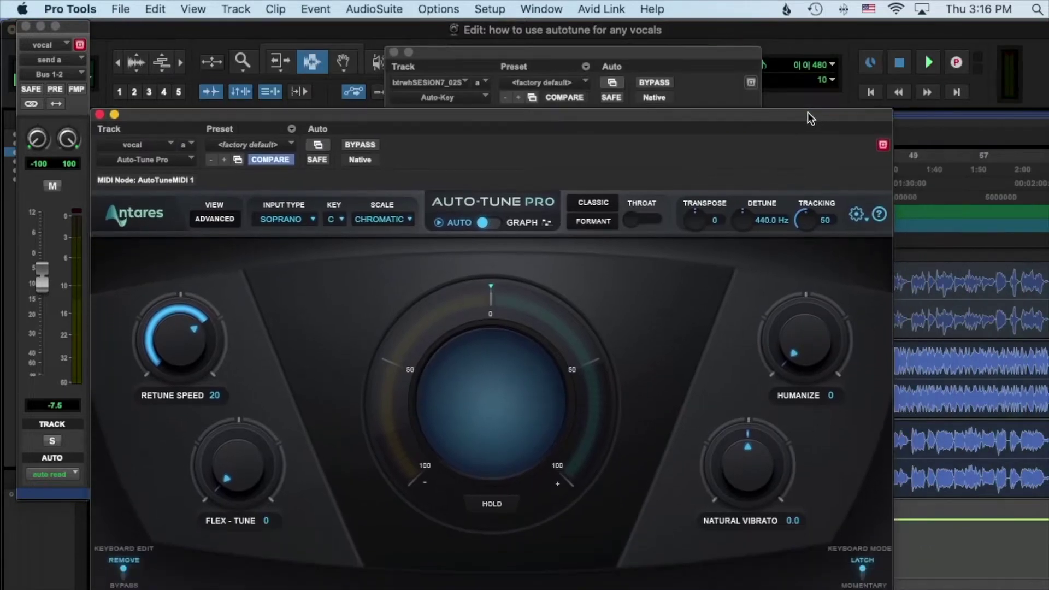
left_click(726, 53)
left_click_drag(815, 54, 1001, 69)
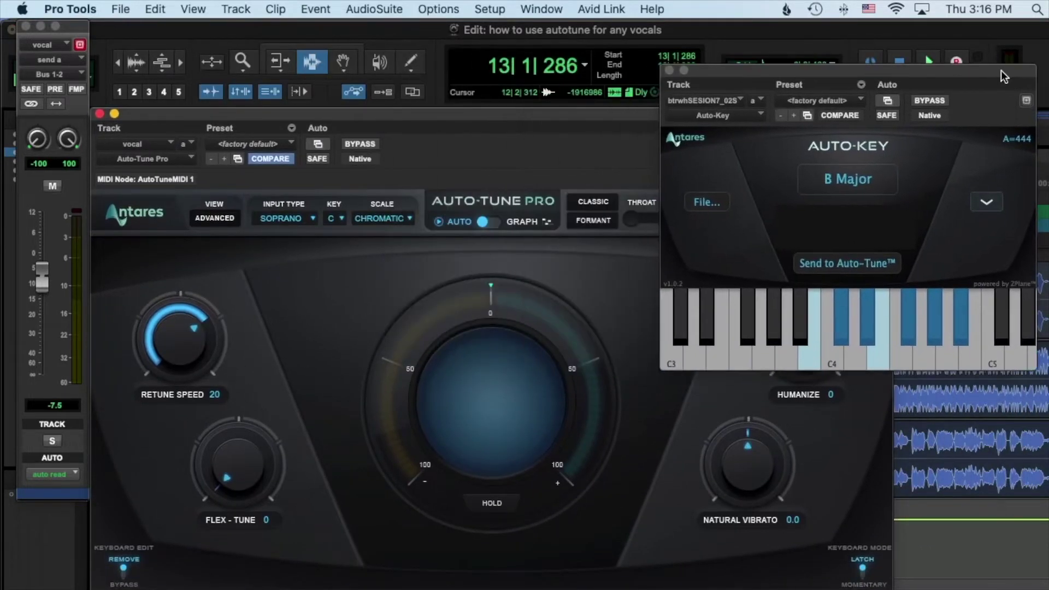
left_click(683, 150)
left_click(857, 213)
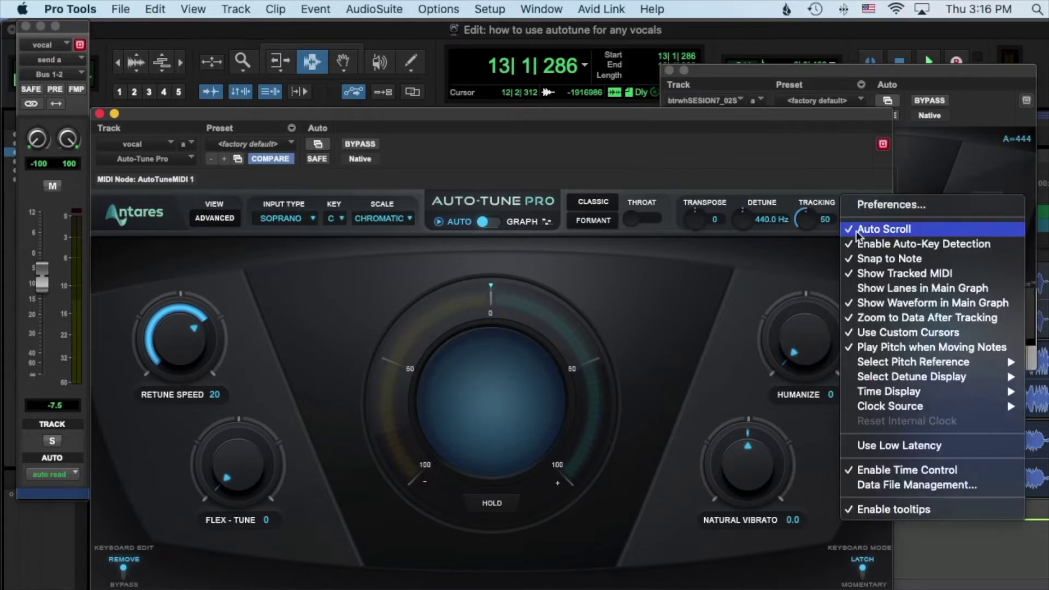
left_click(895, 445)
- Send Auto-Key's B Major key to Auto-Tune Pro and reposition the Auto-Tune Pro window
left_click(768, 88)
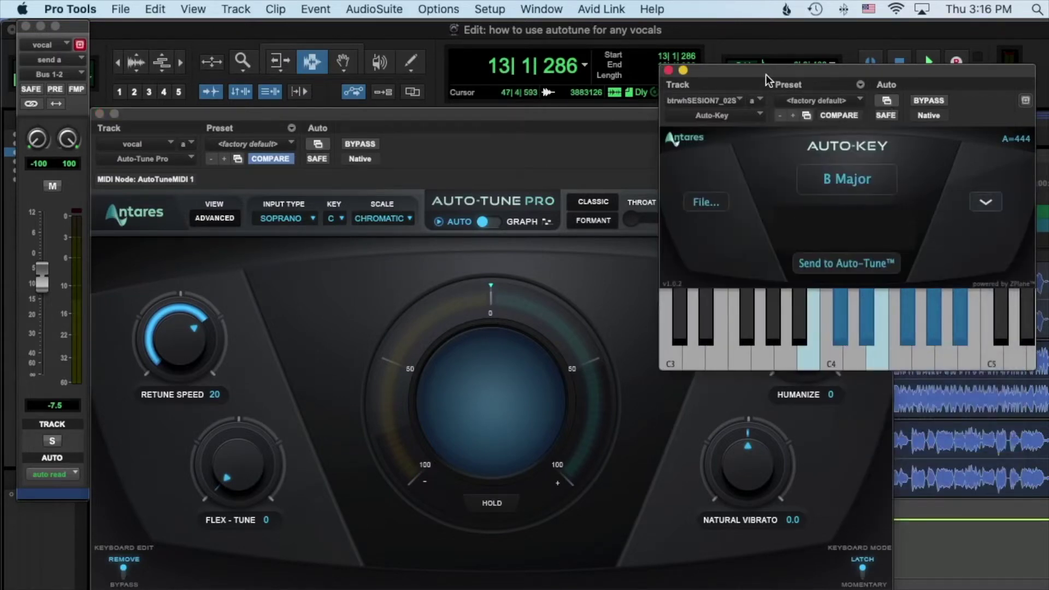
left_click(828, 267)
left_click(494, 159)
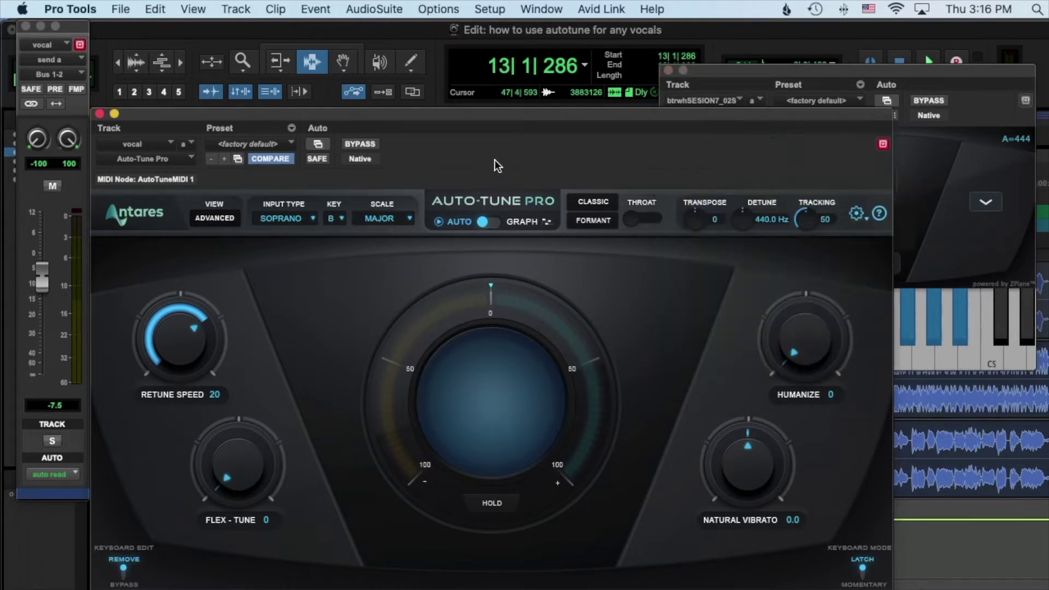
left_click_drag(477, 113, 491, 60)
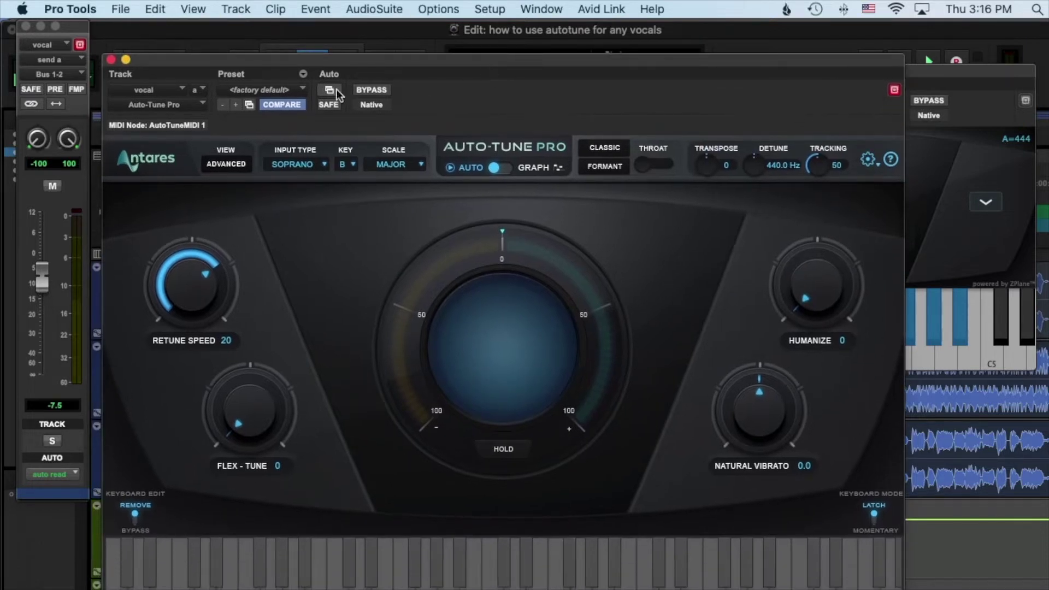
left_click_drag(375, 55, 398, 49)
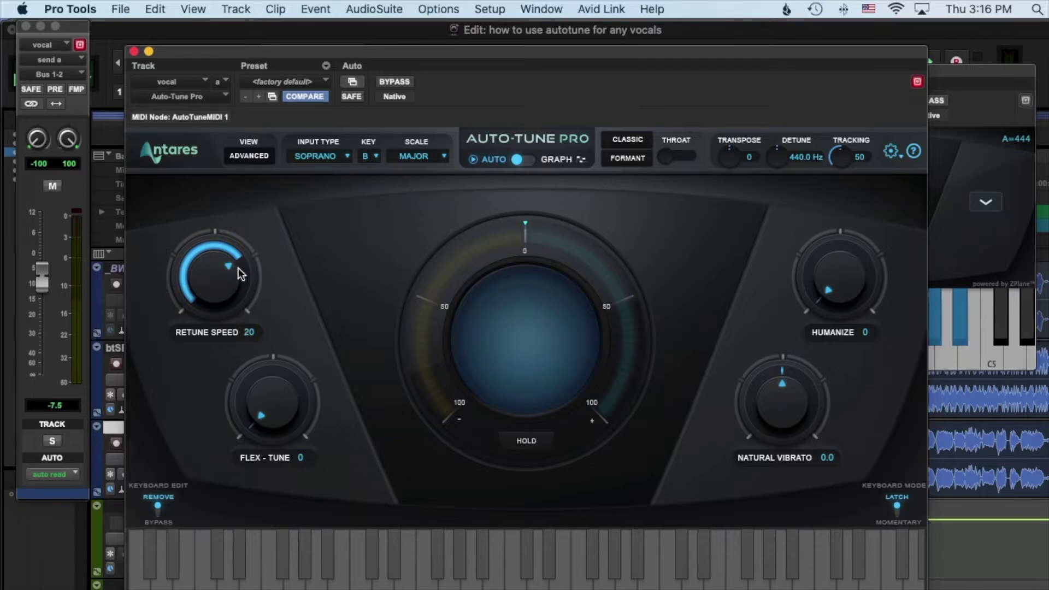
- Turn Auto-Tune Pro's Retune Speed knob to 25
left_click_drag(237, 279, 221, 266)
scroll(219, 288, "up", 10)
scroll(222, 291, "down", 2)
mouse_move(222, 290)
left_mouse_down()
mouse_move(222, 326)
mouse_move(231, 298)
left_mouse_up()
scroll(222, 277, "down", 20)
scroll(248, 247, "up", 20)
- Set the Input Type to ALTO/TENOR and move the plug-in window to reveal the tracks
left_click(330, 155)
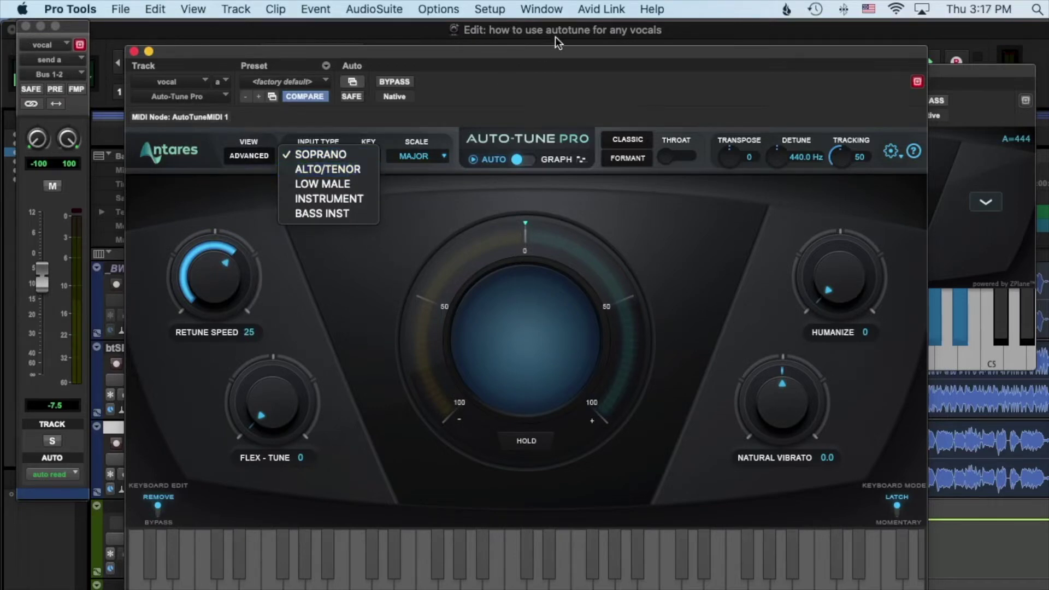
left_click(569, 54)
left_click_drag(568, 55, 494, 76)
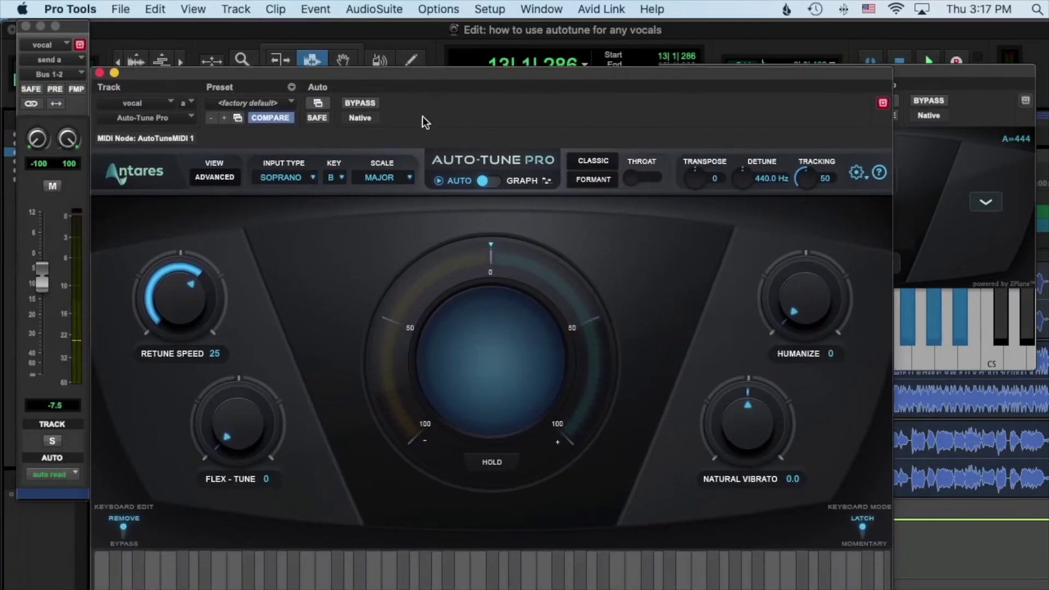
left_click(279, 176)
left_click(291, 191)
left_click_drag(455, 71, 475, 34)
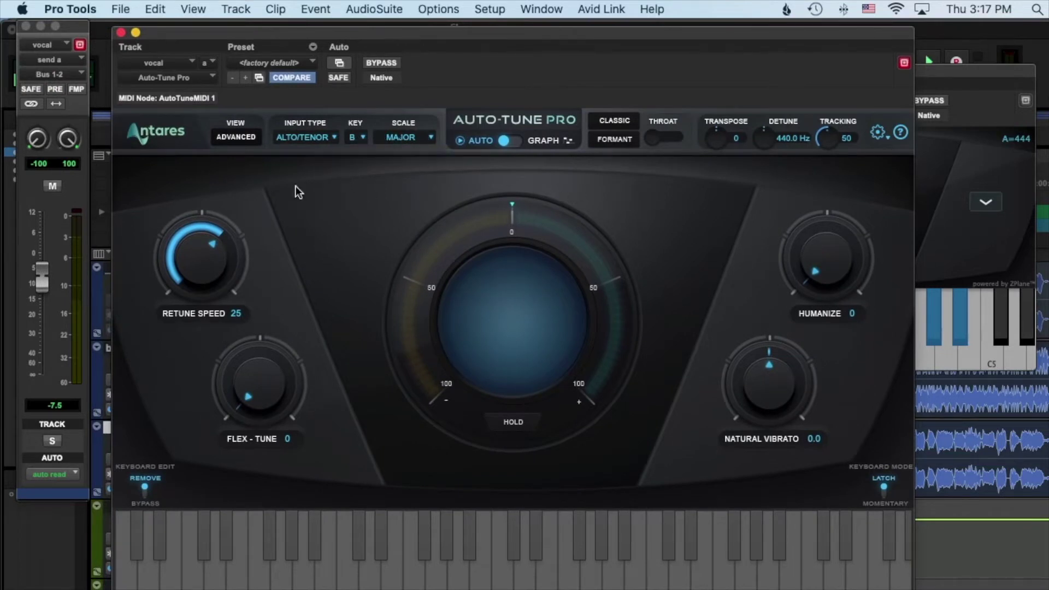
left_click_drag(276, 33, 401, 441)
- Audition the vocal from bar 5, then from bar 13, with Auto-Tune Pro's knobs visible
scroll(560, 382, "down", 4)
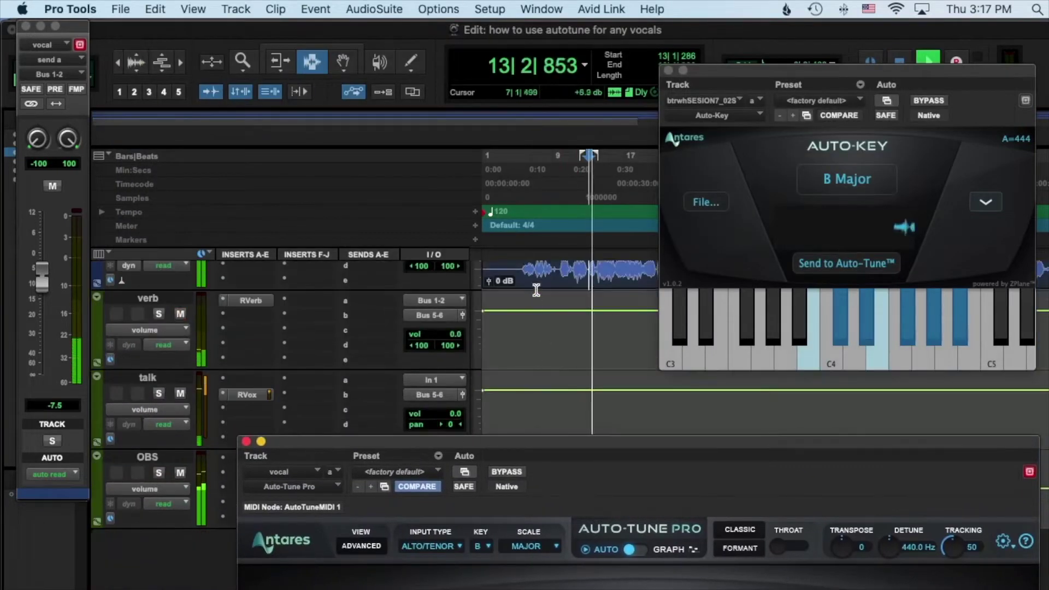
scroll(534, 367, "up", 2)
left_click(534, 367)
key("space")
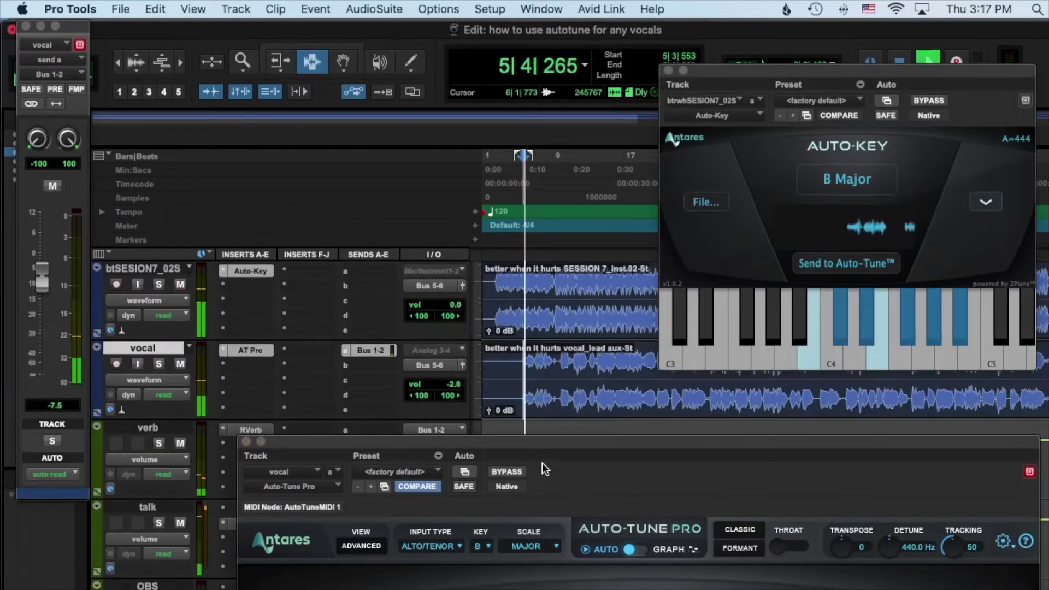
left_click_drag(542, 441, 452, 468)
key("space")
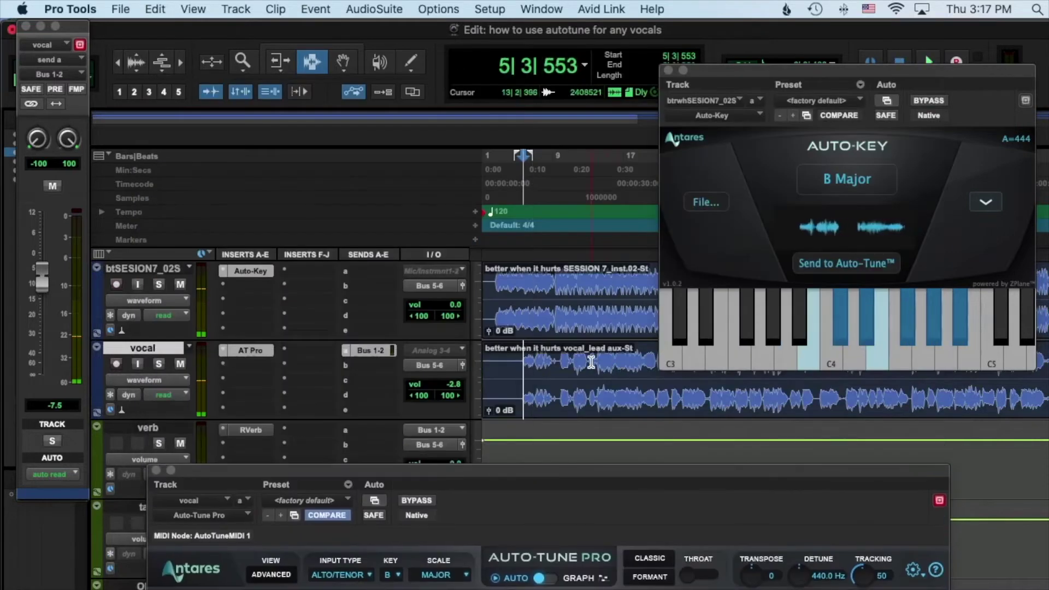
left_click(596, 354)
key("space")
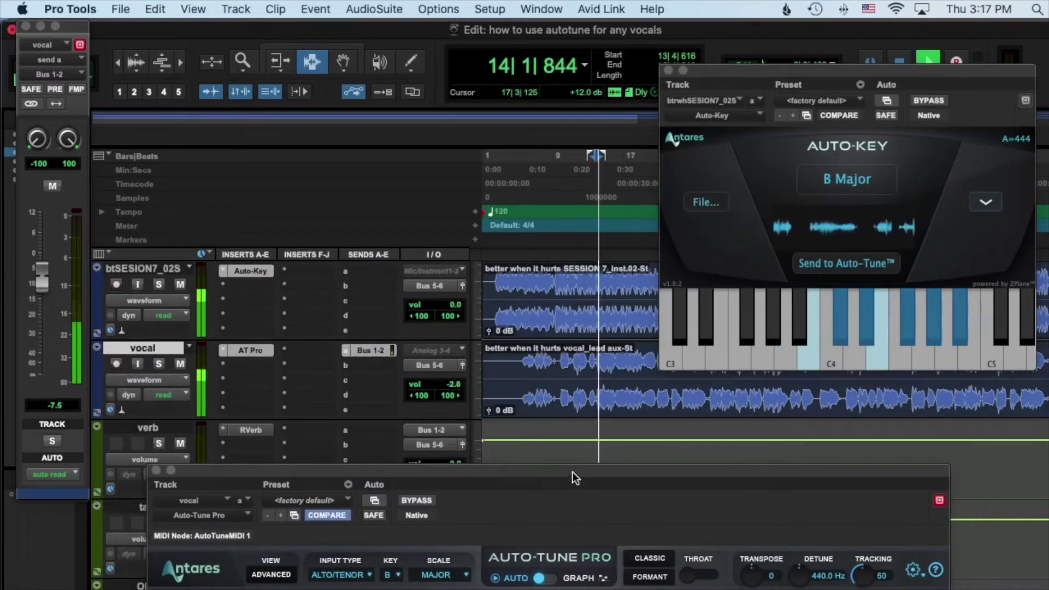
- Drop Retune Speed to 0, then raise it to 31 and replay the vocal
left_click_drag(573, 473, 519, 97)
left_click_drag(175, 325, 212, 212)
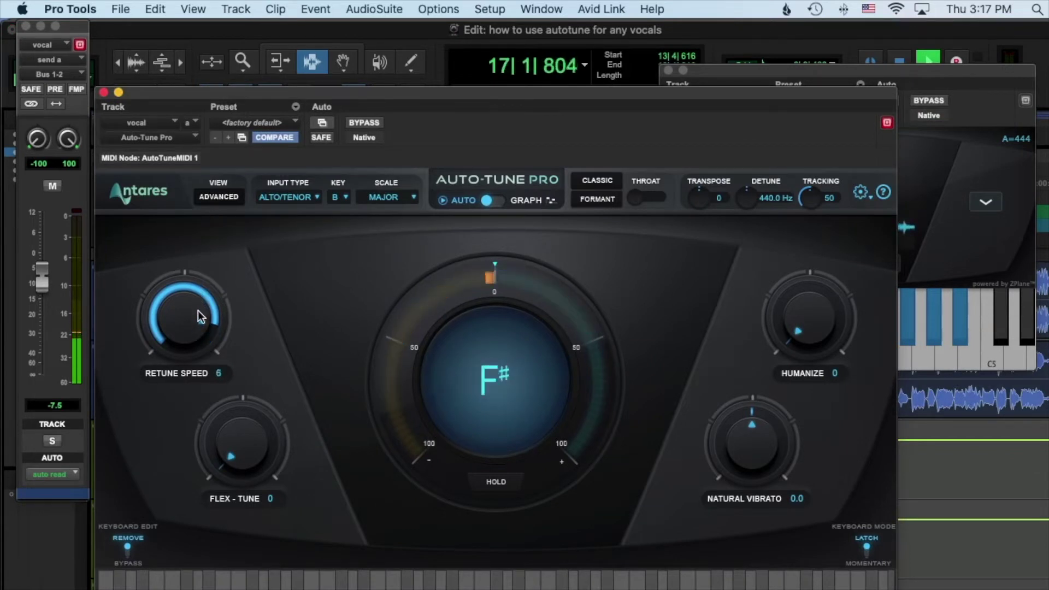
key("space")
left_click_drag(195, 316, 193, 336)
key("space")
key("space")
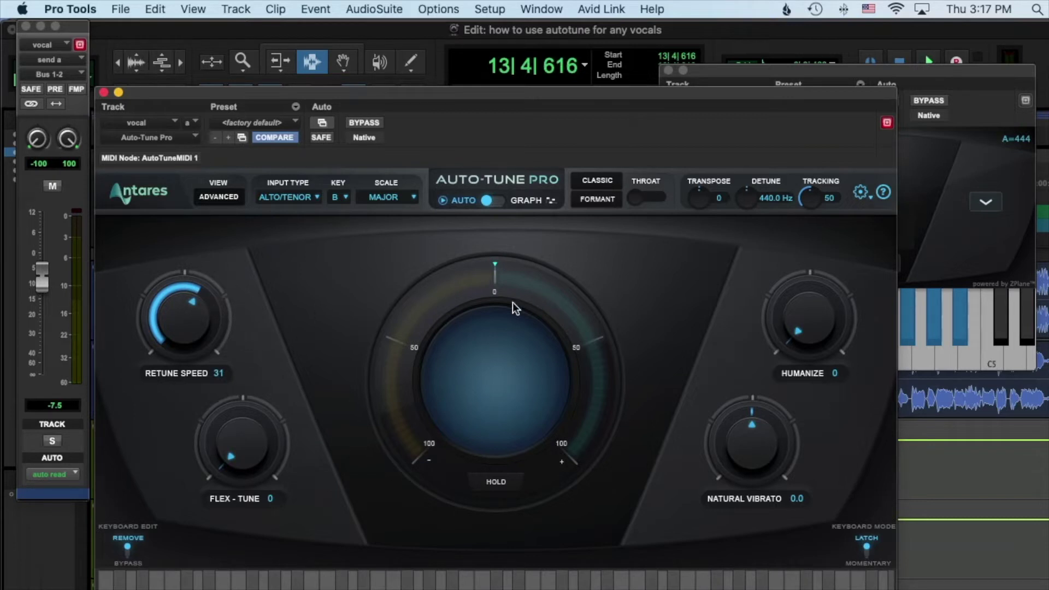
- Raise Retune Speed from 37 to 54 while listening to the vocal
mouse_move(193, 315)
left_mouse_down()
mouse_move(188, 322)
mouse_move(189, 312)
left_mouse_up()
key("space")
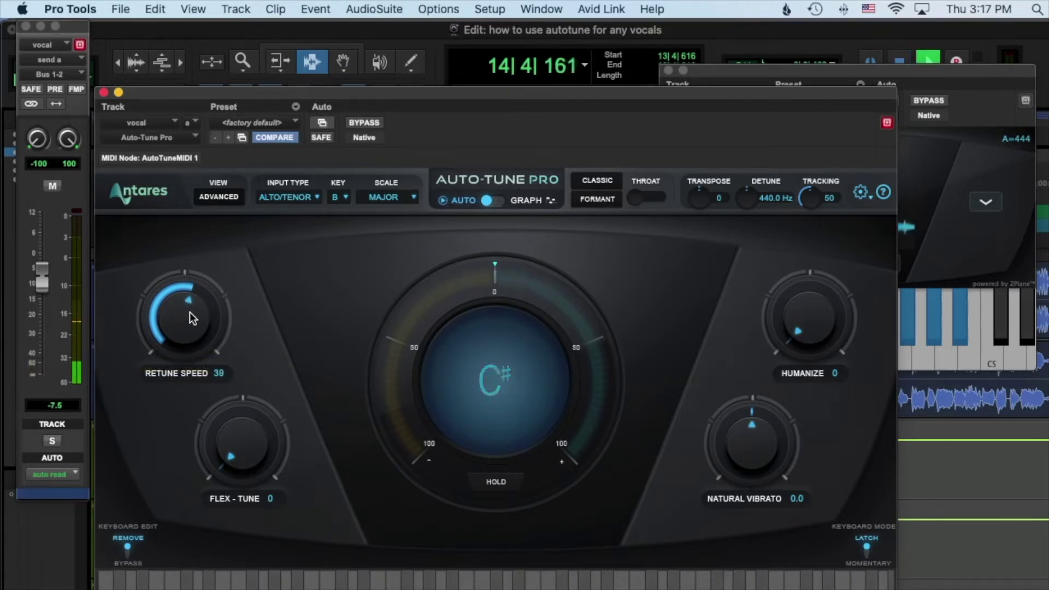
key("space")
key("space")
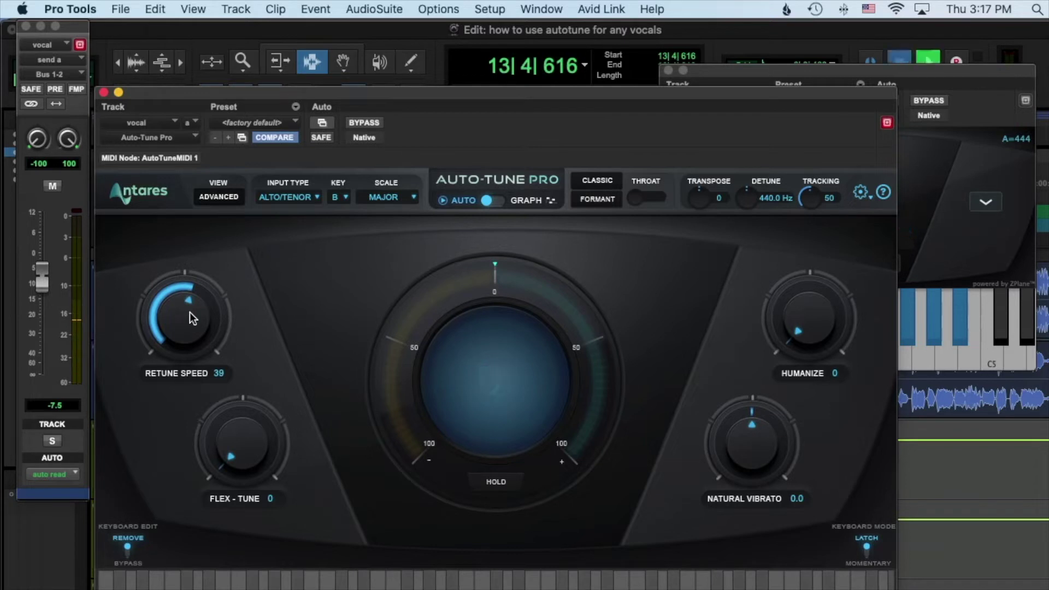
left_click_drag(188, 310, 184, 315)
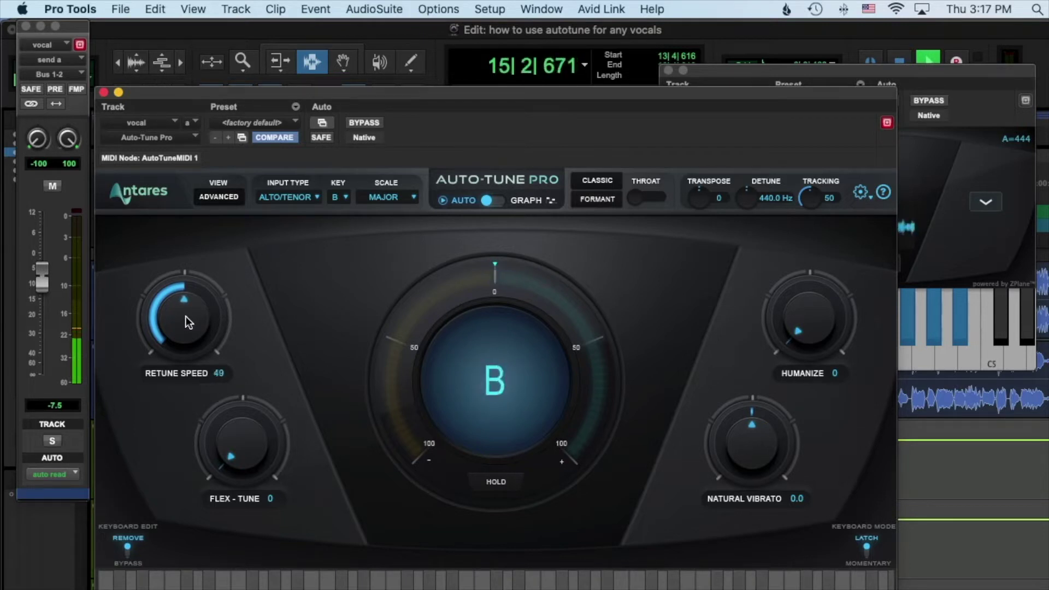
left_click_drag(186, 316, 185, 319)
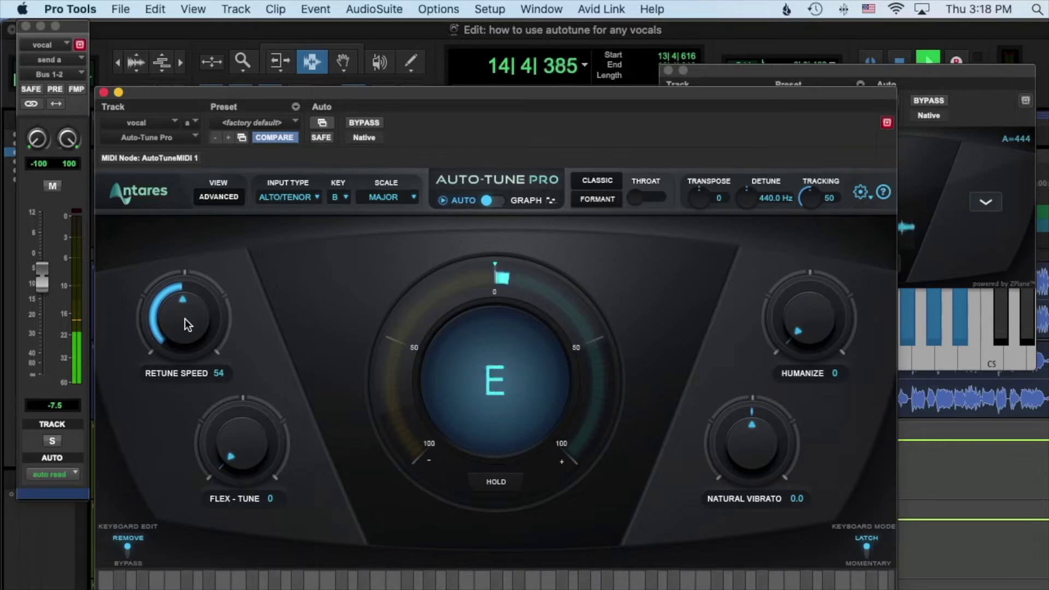
- Restart playback and raise Flex-Tune from 0 to about 39
key("space")
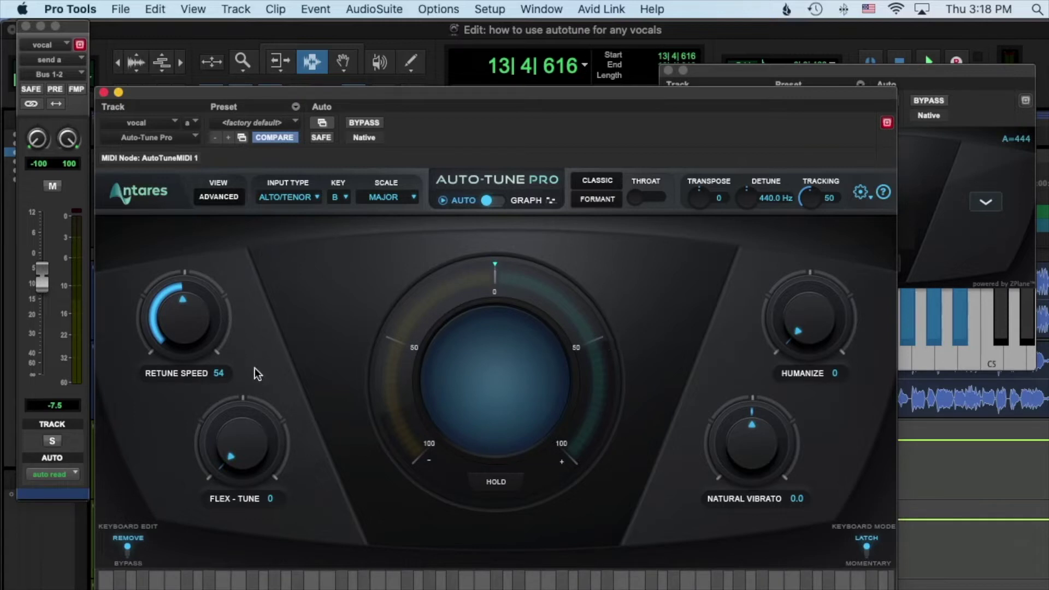
key("space")
left_click_drag(234, 448, 231, 382)
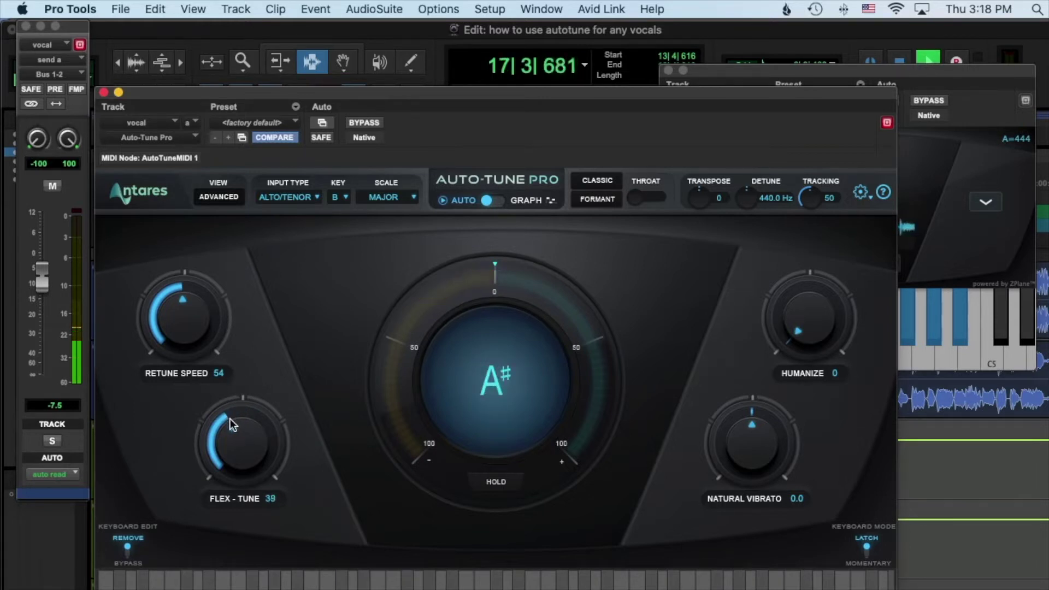
- Adjust Flex-Tune to 51 then back to 50, auditioning with Retune Speed at 53
key("space")
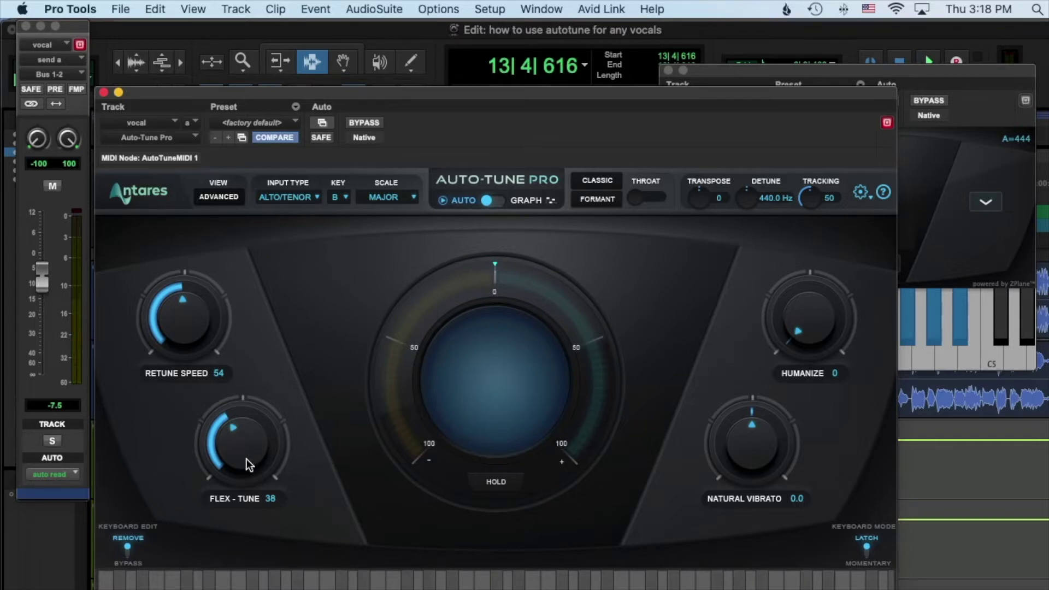
left_click_drag(247, 459, 253, 451)
left_click_drag(257, 441, 258, 442)
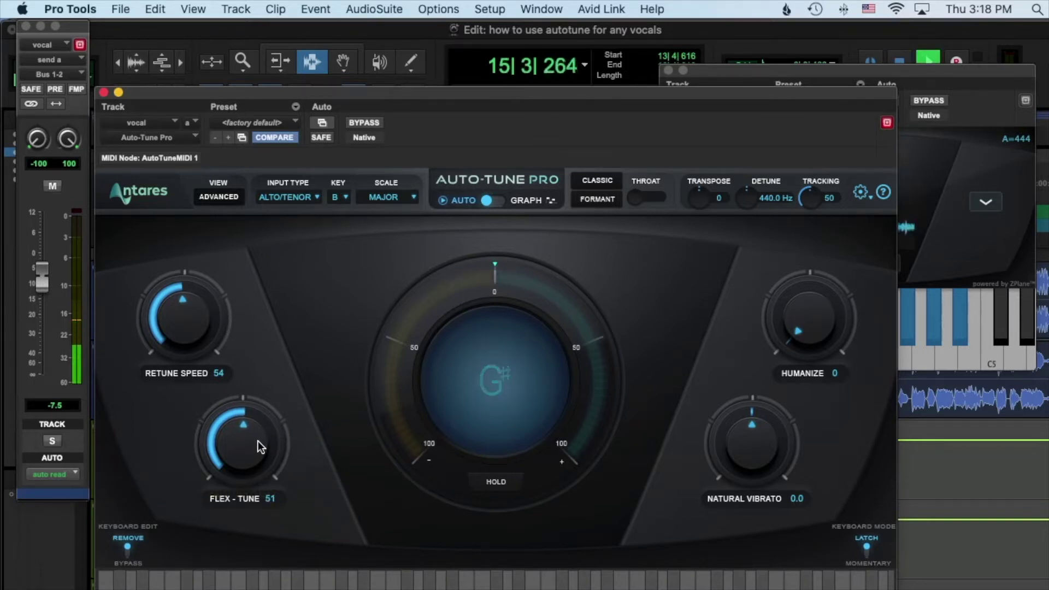
left_click_drag(258, 447, 259, 448)
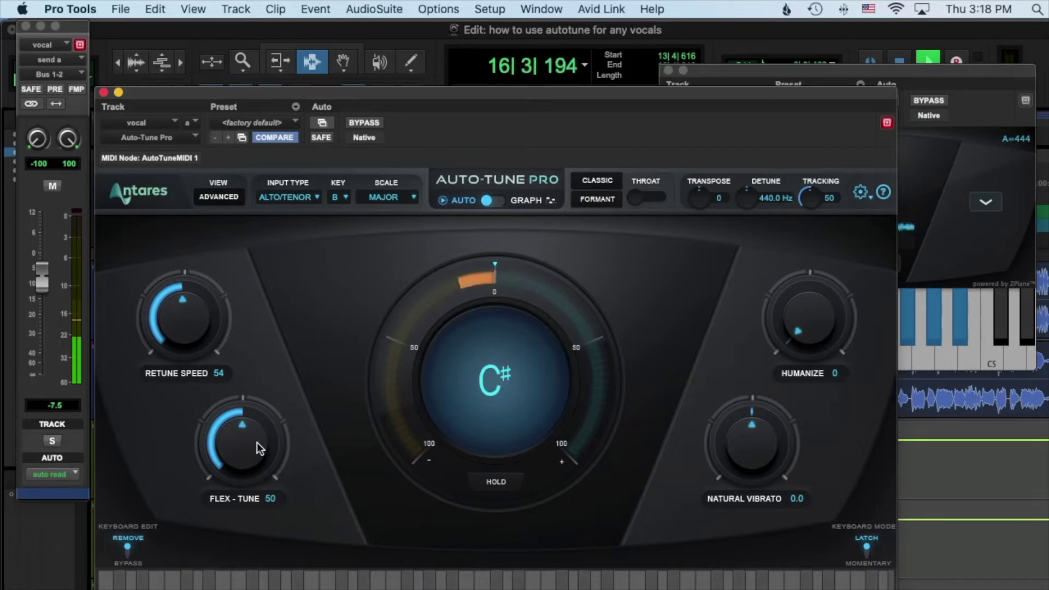
key("space")
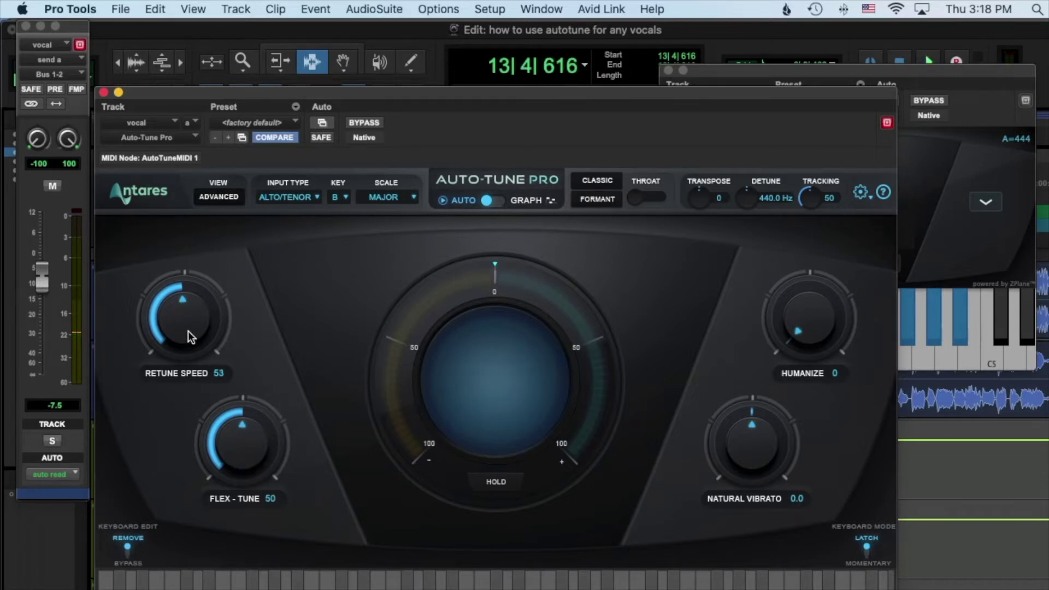
key("space")
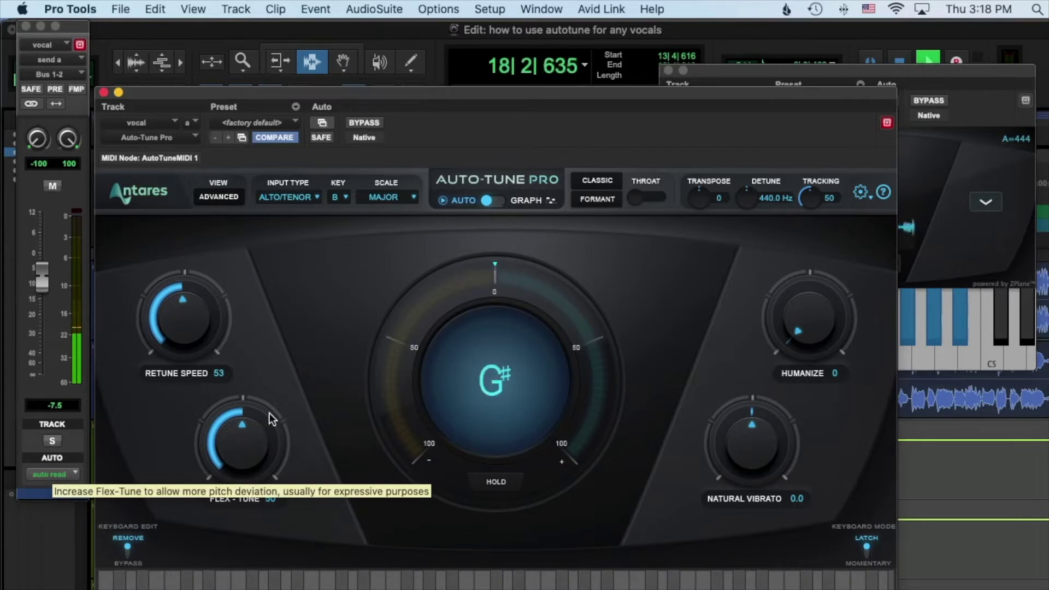
key("space")
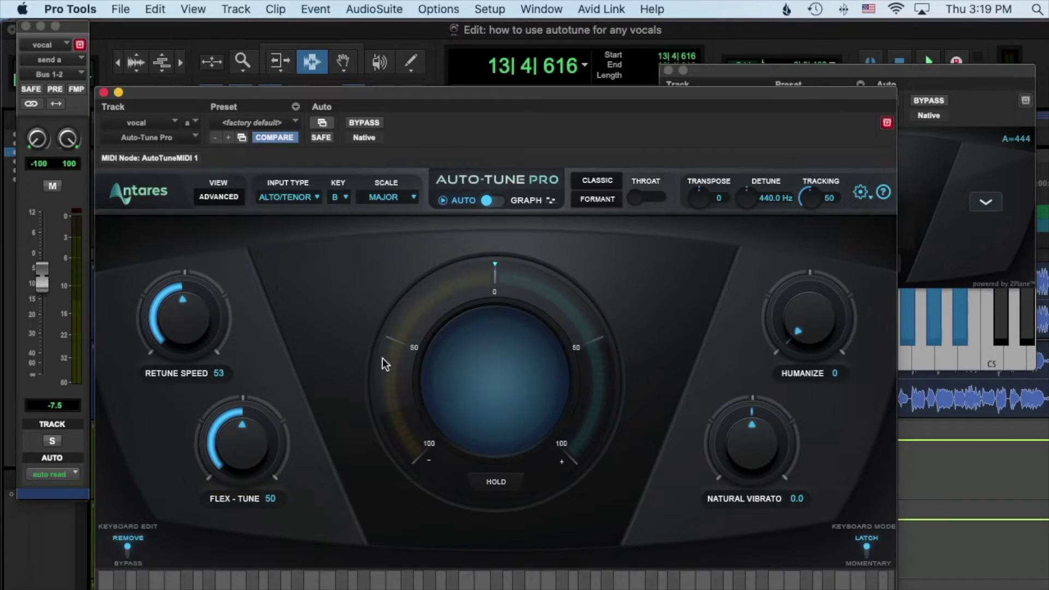
key("space")
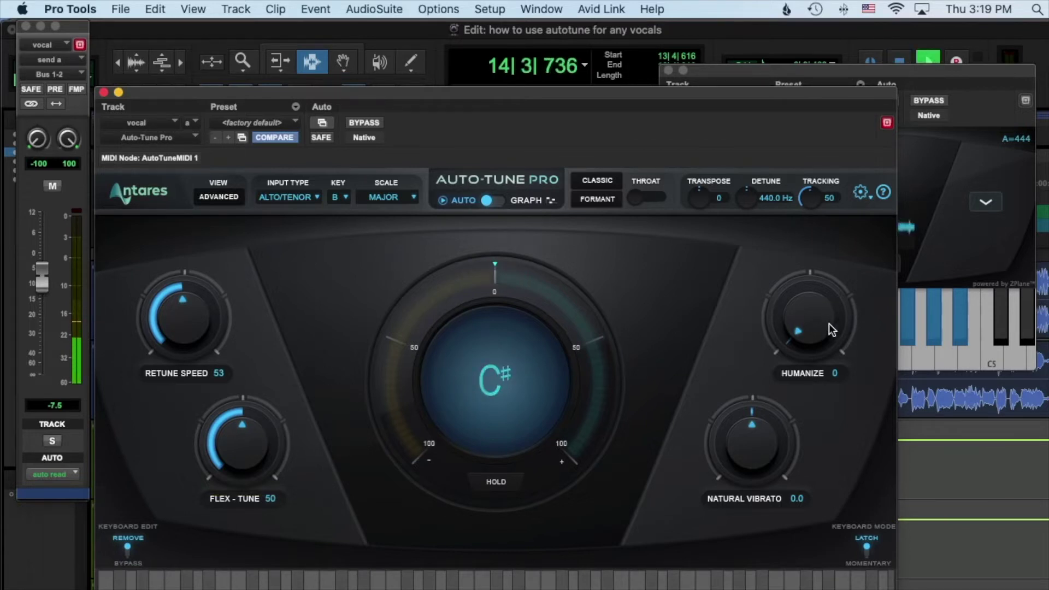
- Push Humanize up to 88, then lower it through 81 to 70 during vocal playback
key("space")
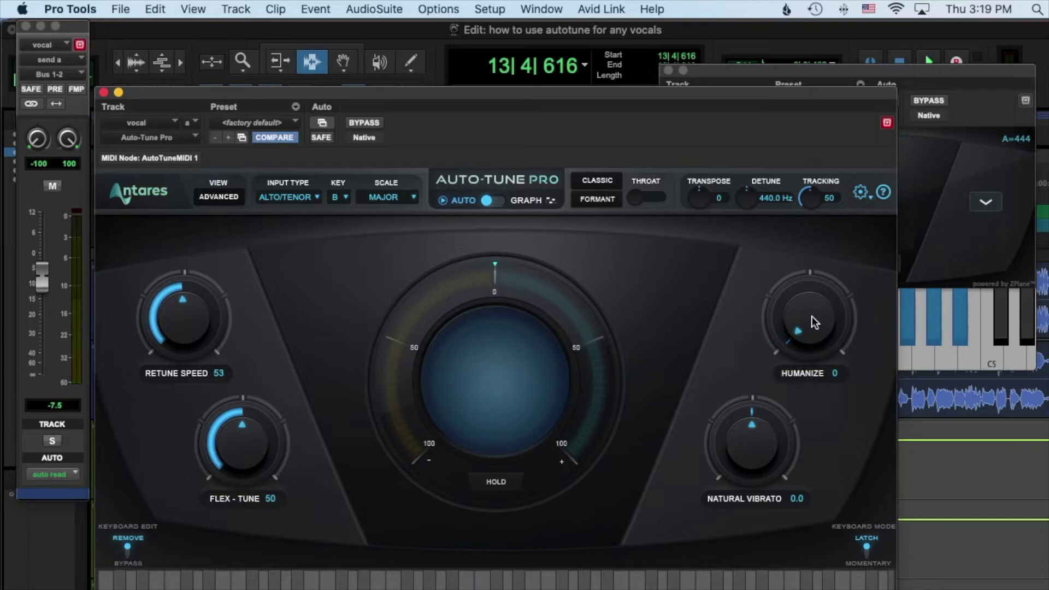
key("space")
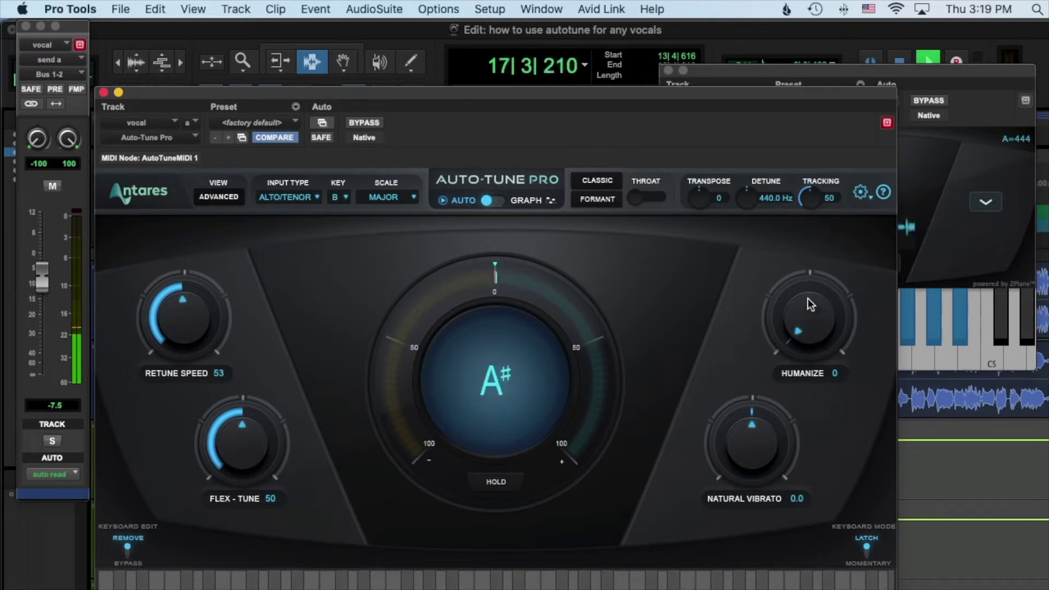
left_click_drag(807, 297, 792, 136)
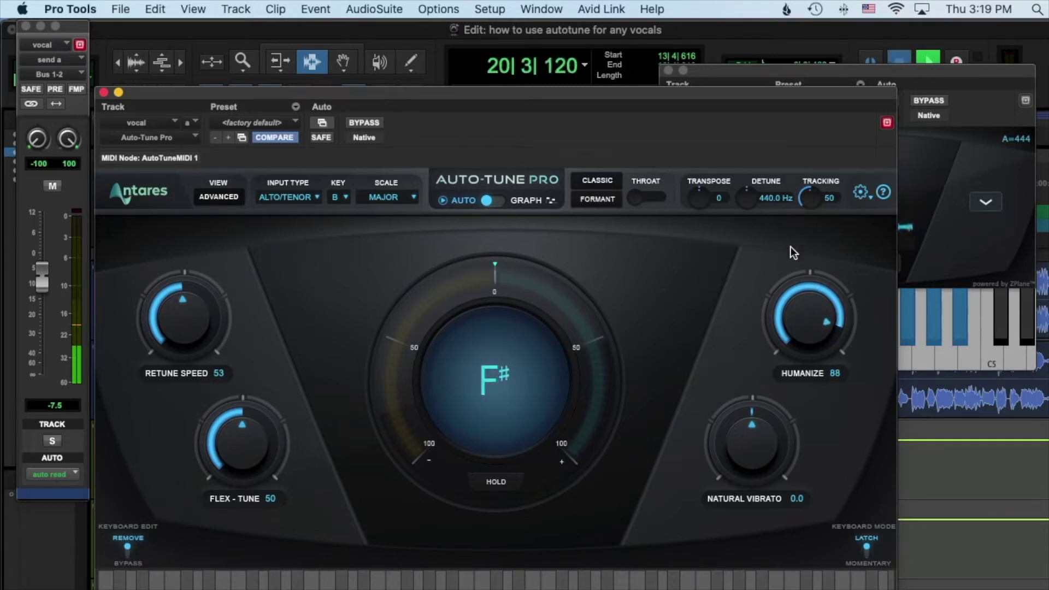
key("space")
left_click_drag(797, 312, 798, 321)
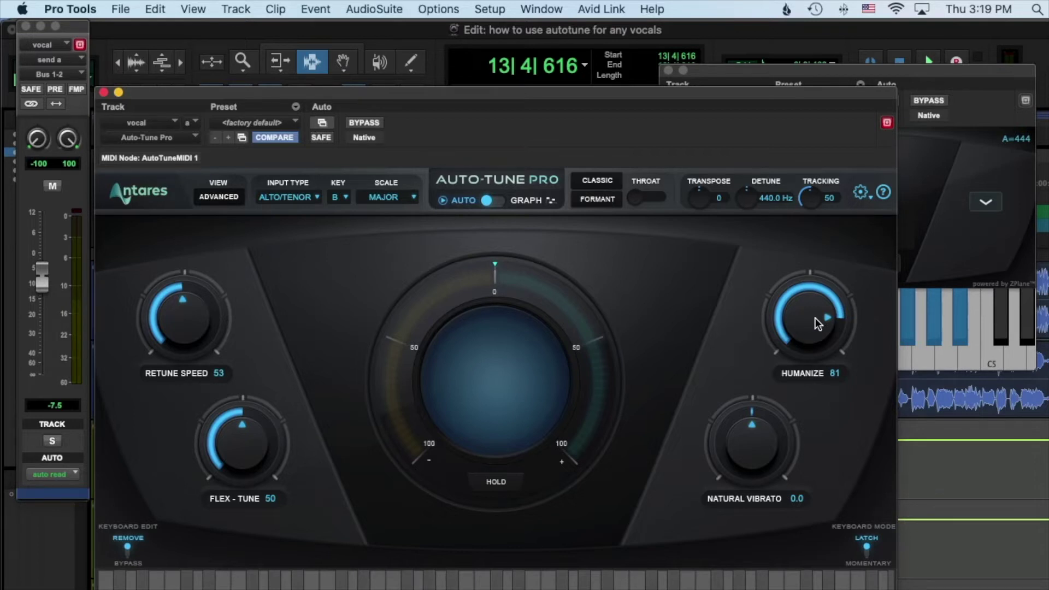
key("space")
left_click_drag(815, 318, 812, 334)
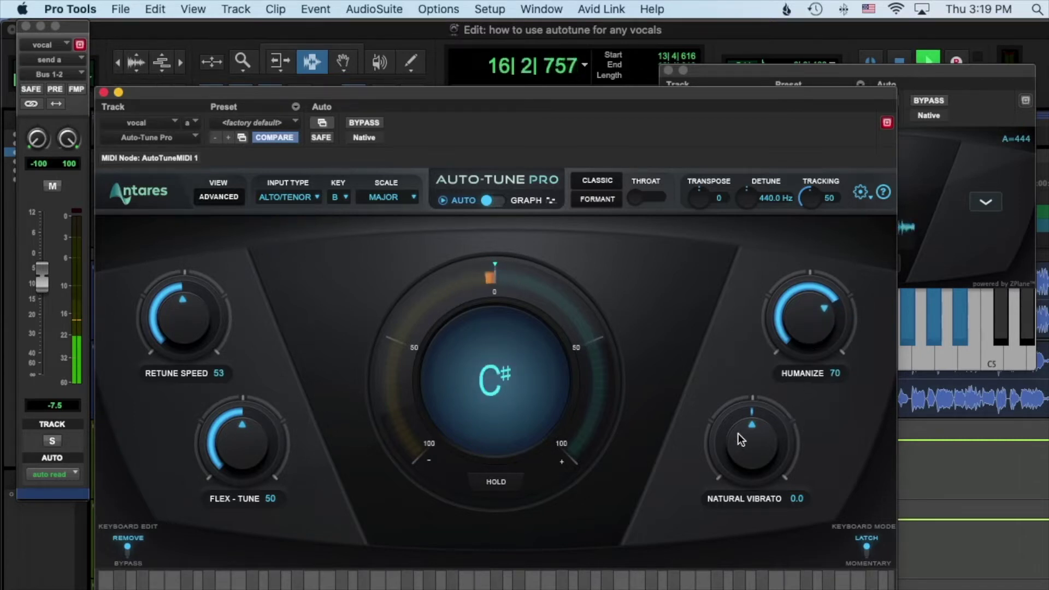
key("space")
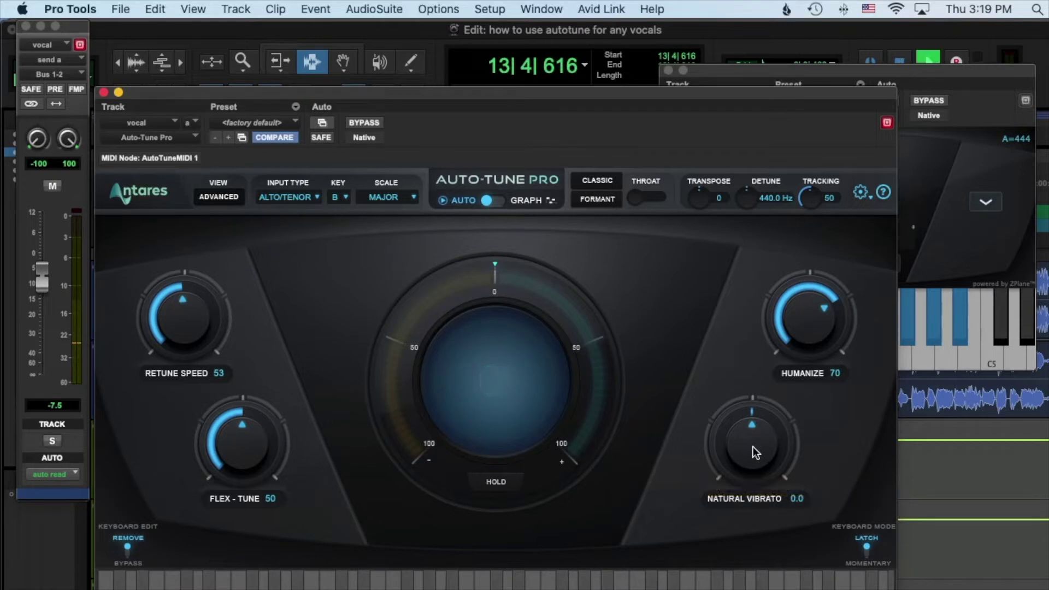
key("space")
left_click_drag(756, 437, 745, 564)
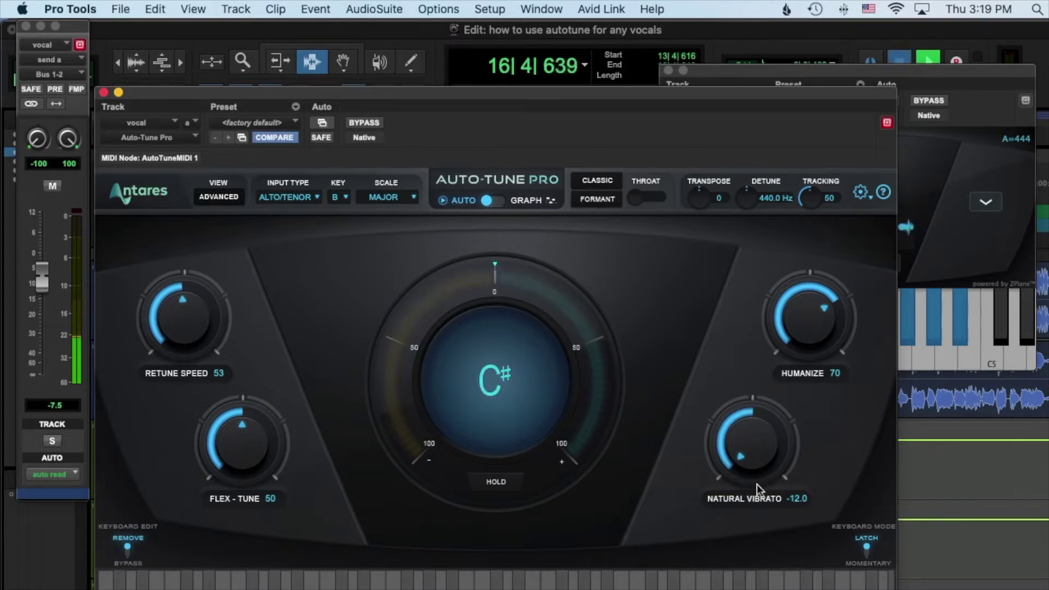
key("space")
left_click_drag(744, 456, 759, 395)
key("space")
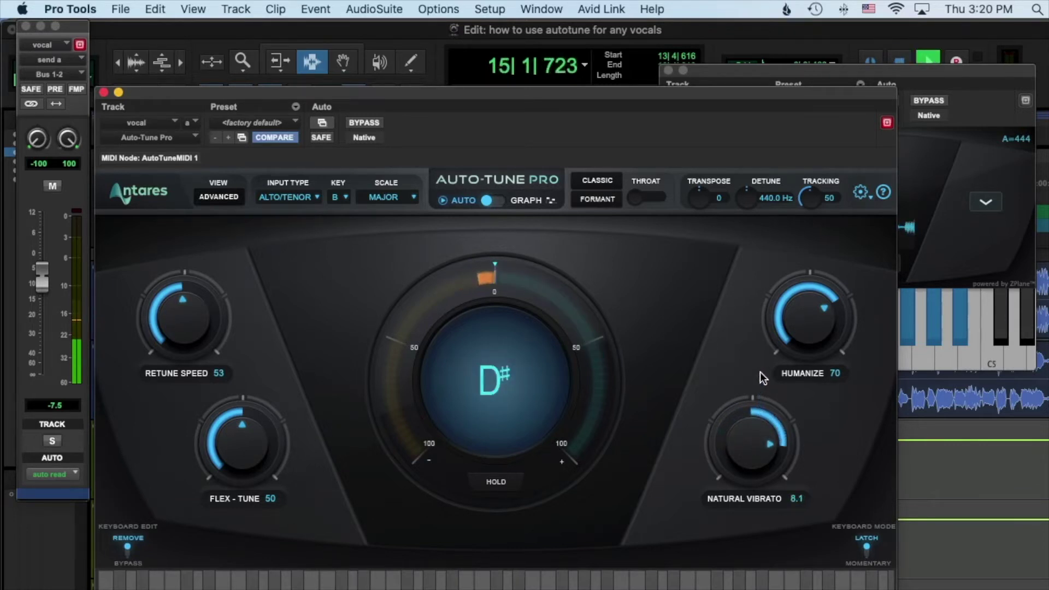
key("space")
left_click_drag(757, 431, 756, 437)
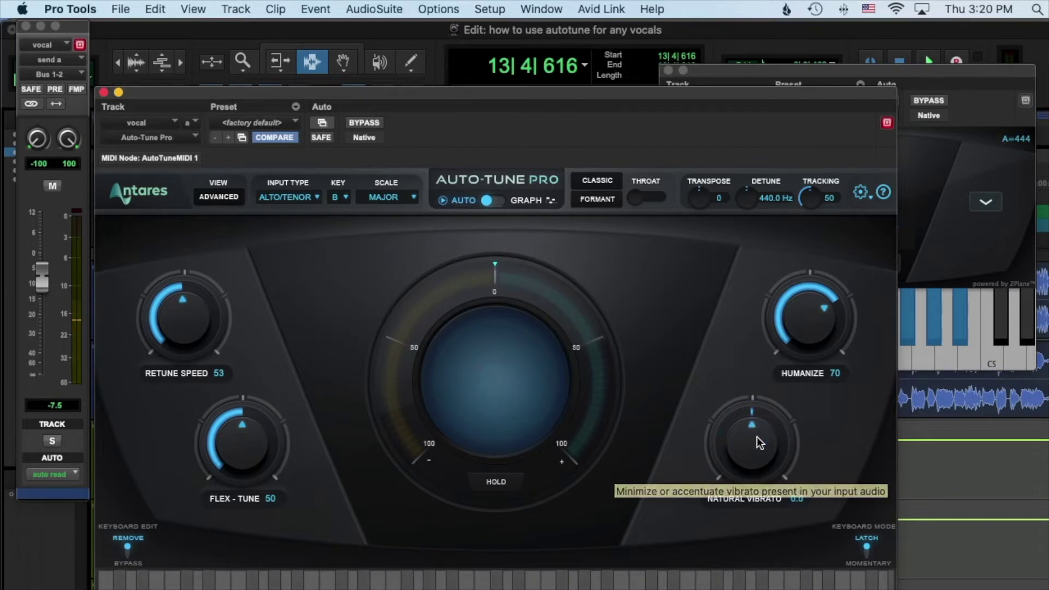
left_click(757, 440, "alt")
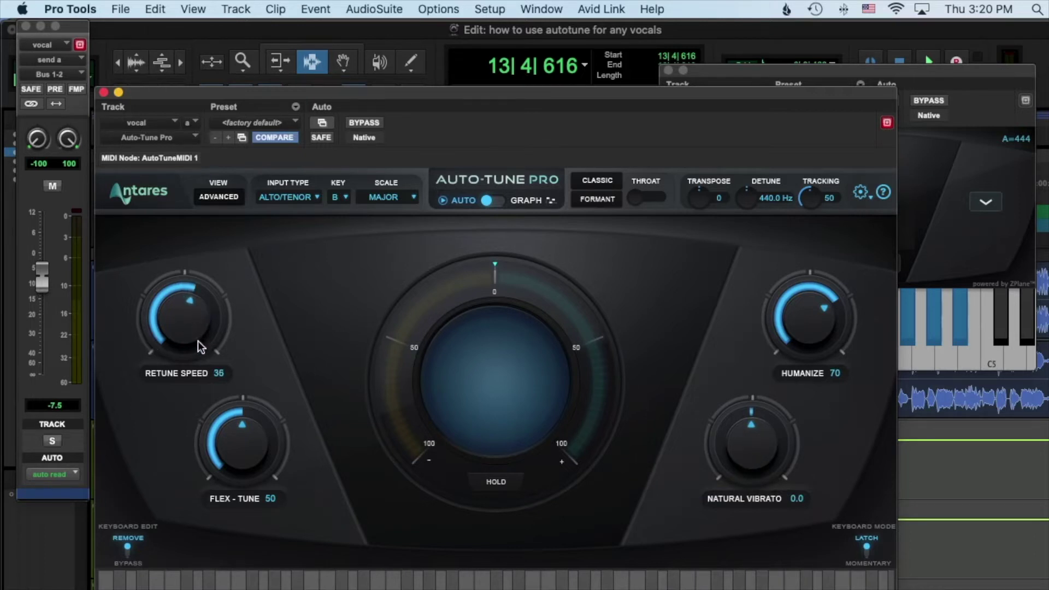
- Lower Retune Speed to 4, try Natural Vibrato near 2.4, and turn Flex-Tune down during playback
left_click_drag(200, 345, 195, 341)
key("space")
left_click_drag(181, 326, 186, 306)
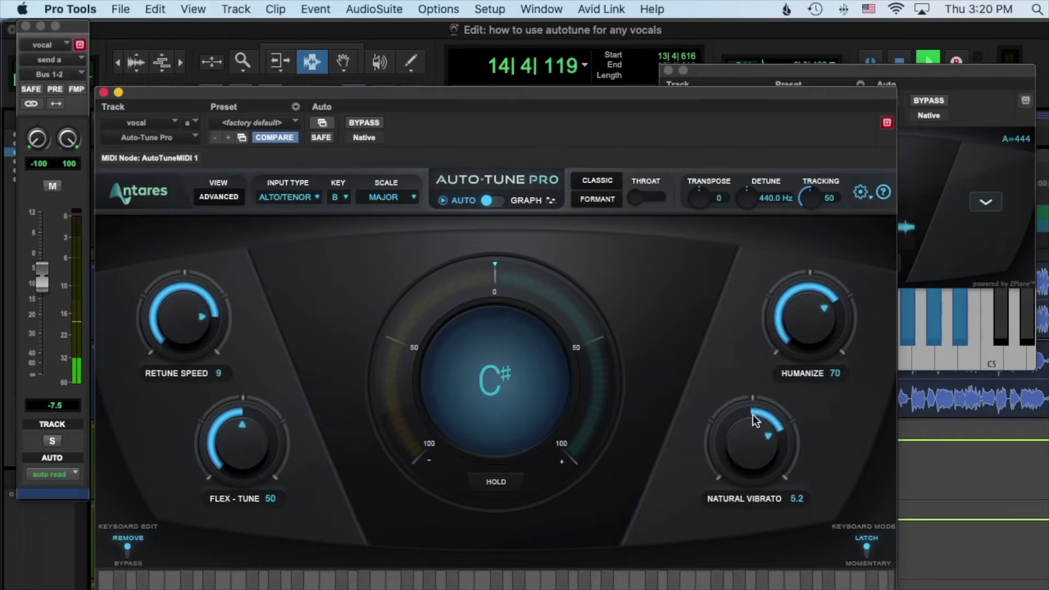
mouse_move(753, 415)
left_mouse_down()
mouse_move(753, 403)
mouse_move(746, 432)
left_mouse_up()
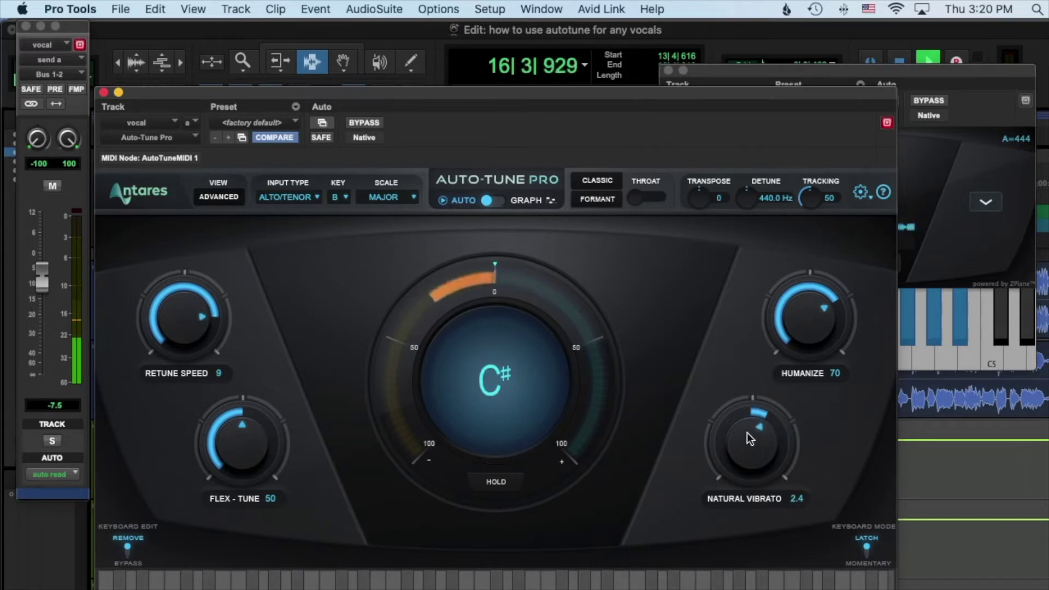
left_click_drag(199, 304, 206, 307)
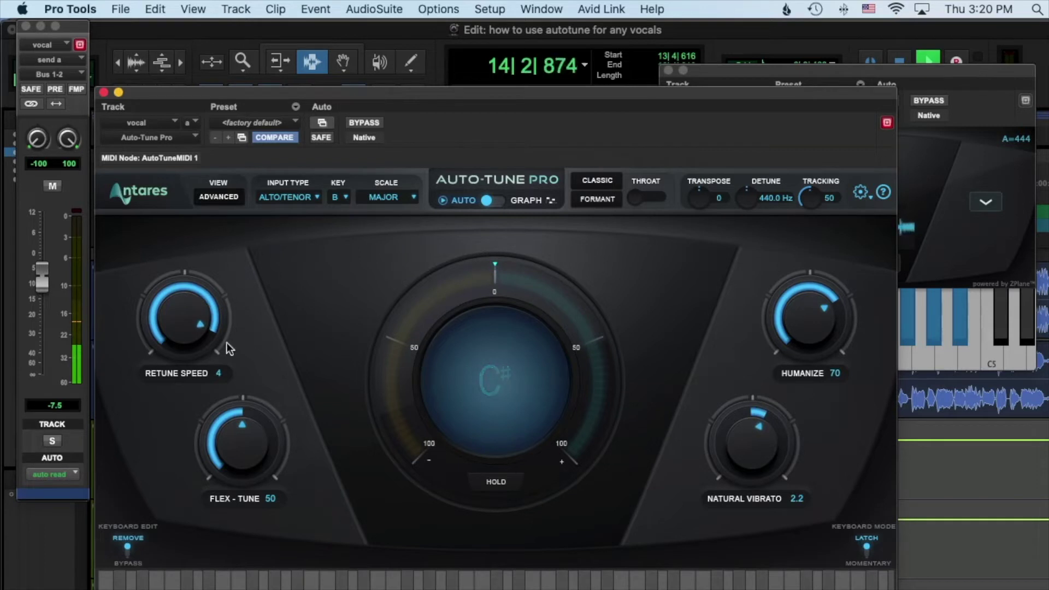
left_click_drag(241, 437, 240, 557)
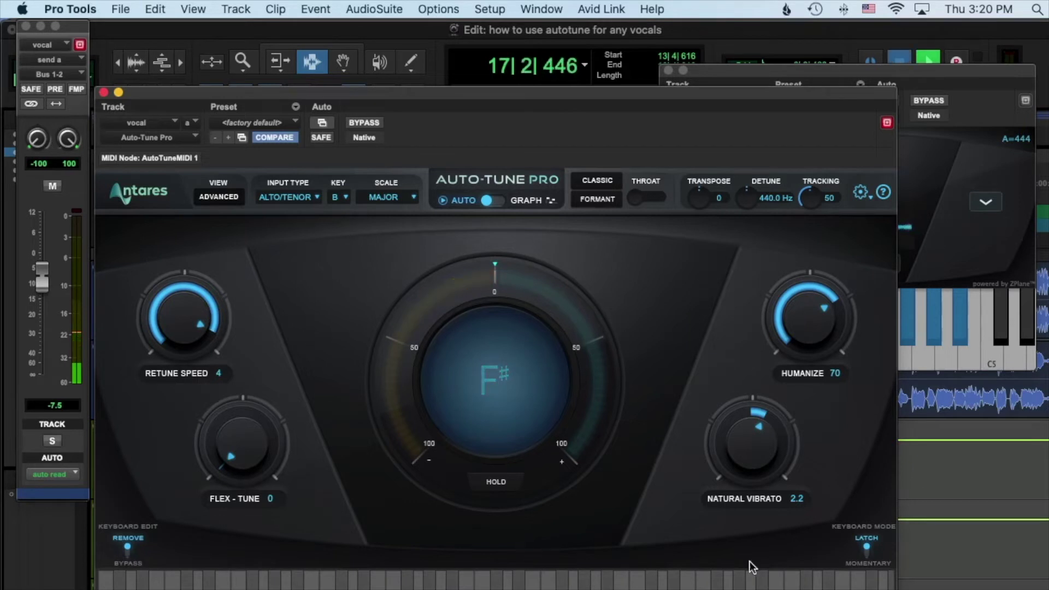
key("space")
key("space")
- Reset Natural Vibrato to 0.0 and raise Retune Speed to 13
scroll(186, 318, "up", 2)
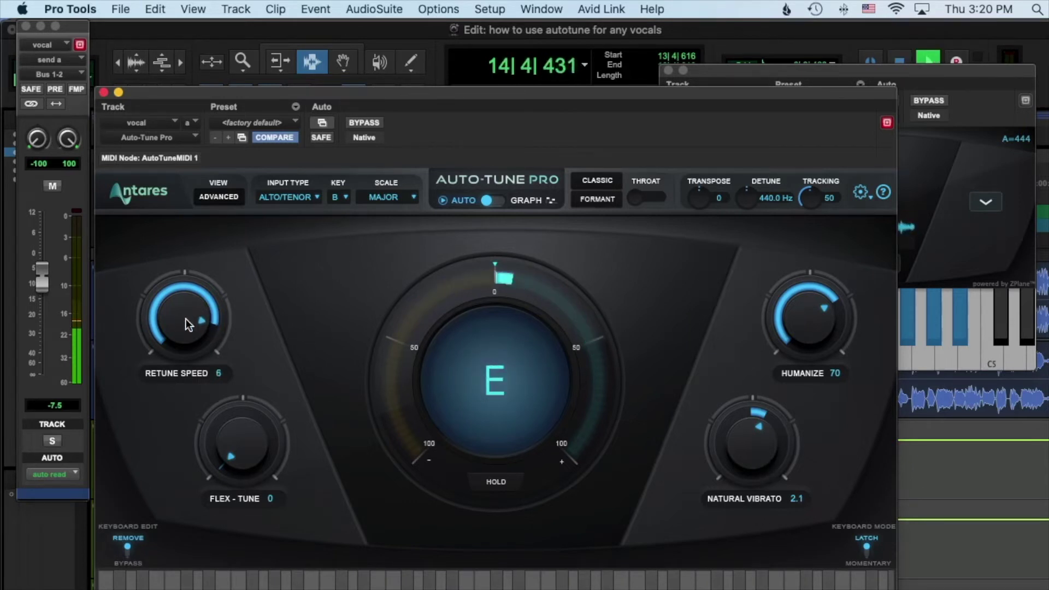
scroll(186, 320, "up", 2)
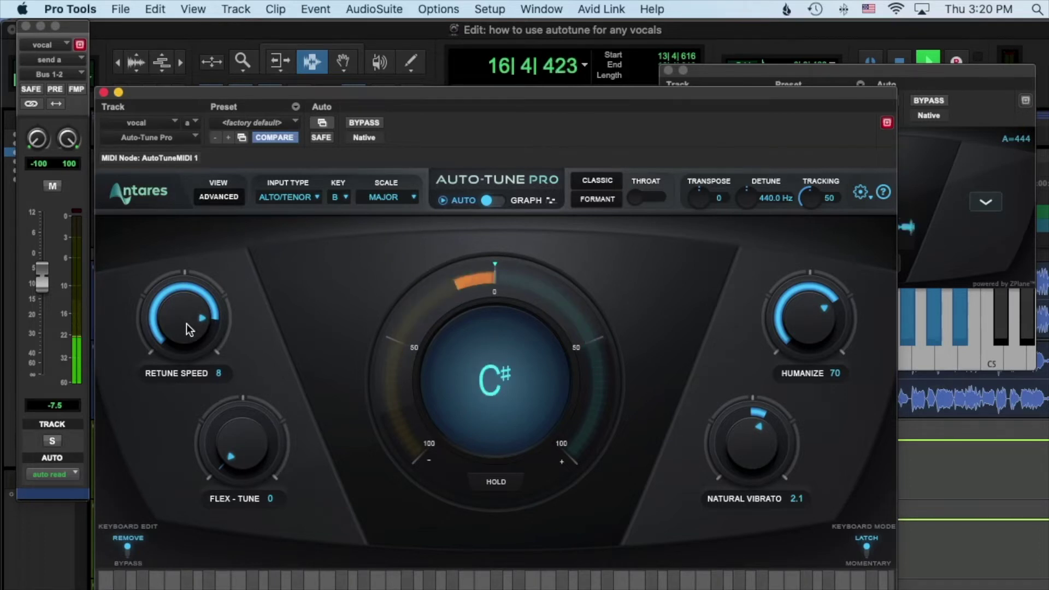
key("space")
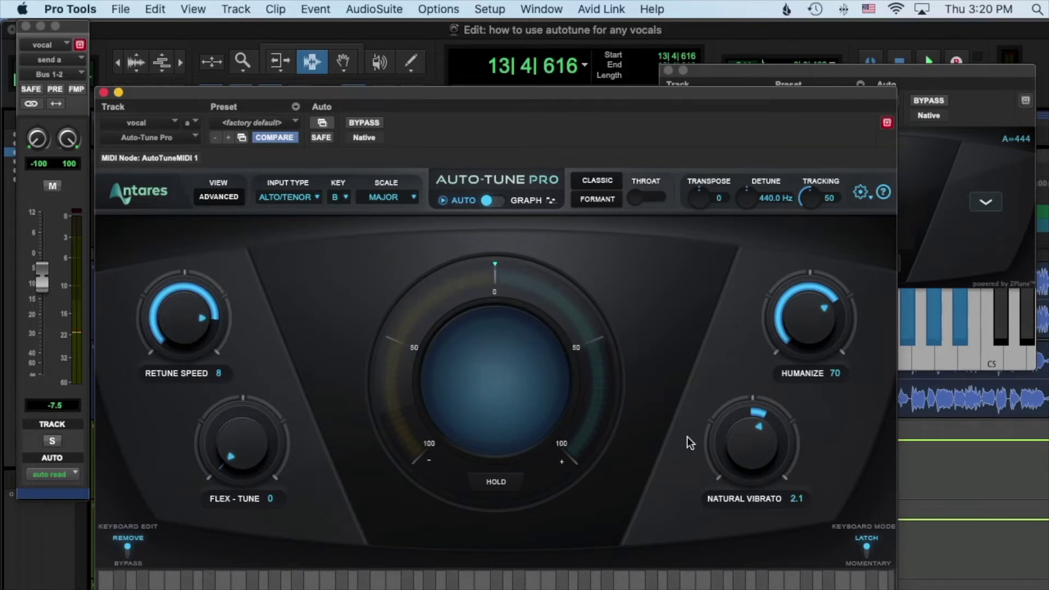
left_click(758, 438, "alt")
left_click_drag(195, 314, 195, 323)
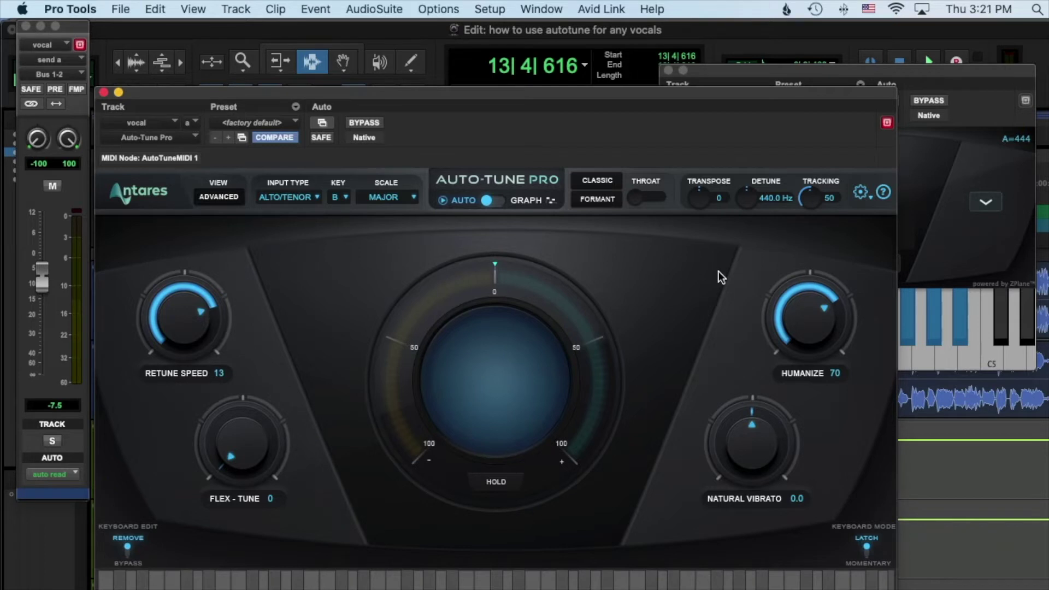
- Set Retune Speed to 59, Humanize to 0 and Flex-Tune to 26 while auditioning, then enable formant correction
left_click_drag(182, 330, 199, 310)
left_click_drag(830, 319, 831, 480)
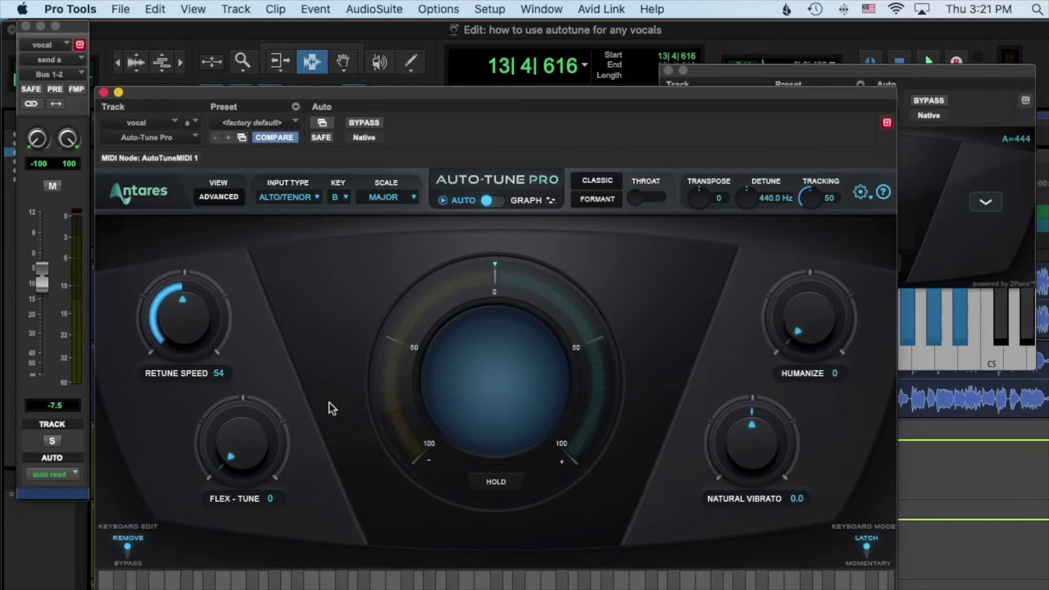
key("space")
left_click_drag(241, 438, 242, 399)
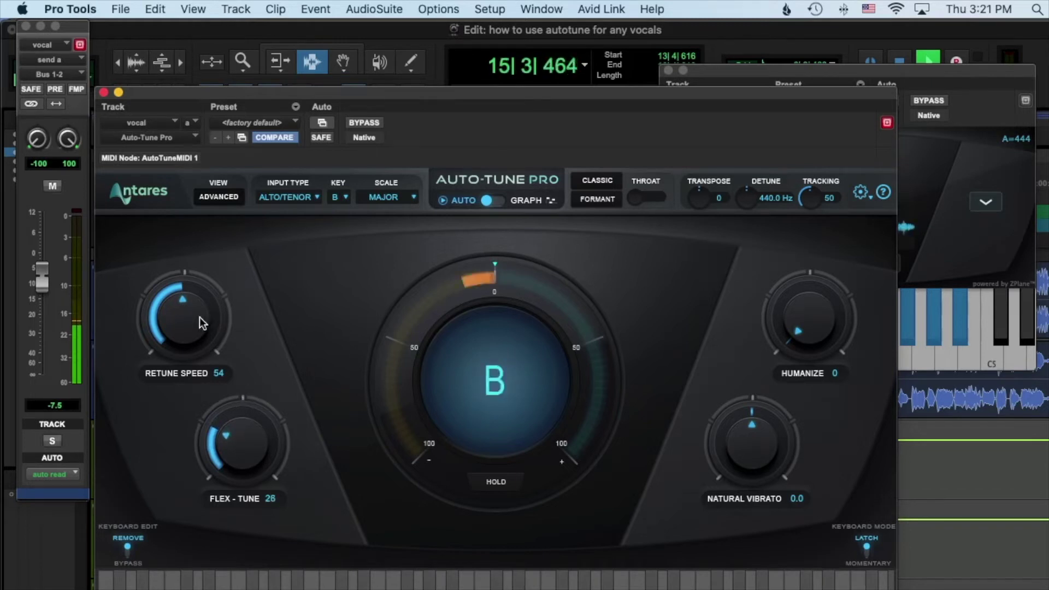
mouse_move(192, 319)
left_mouse_down()
mouse_move(198, 307)
mouse_move(196, 317)
left_mouse_up()
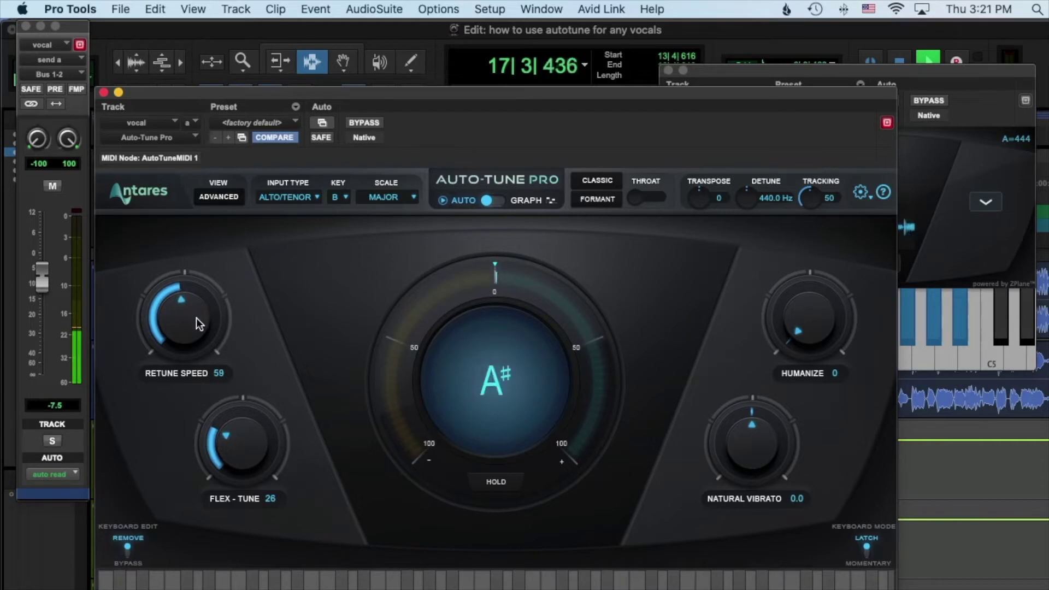
key("space")
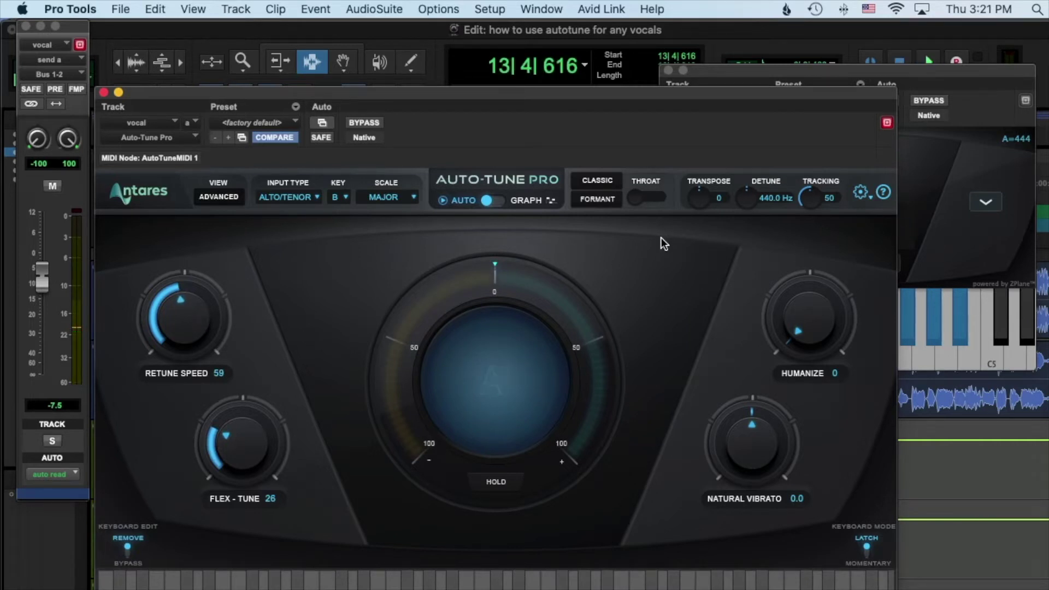
left_click(601, 202)
- Audition the formant-corrected vocal with Throat raised up to about 165, then reset Throat to 100
key("space")
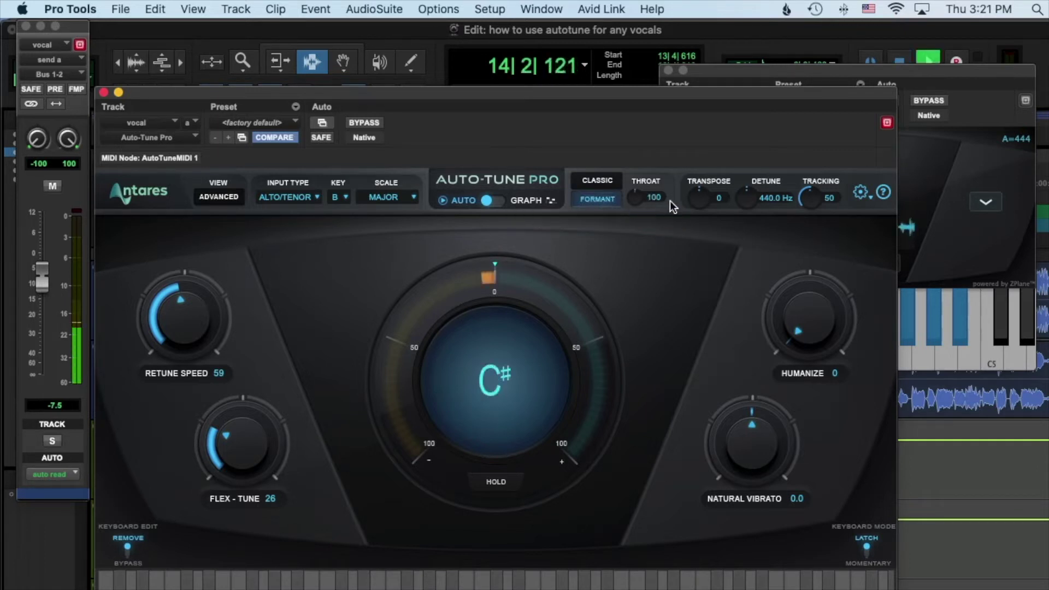
key("space")
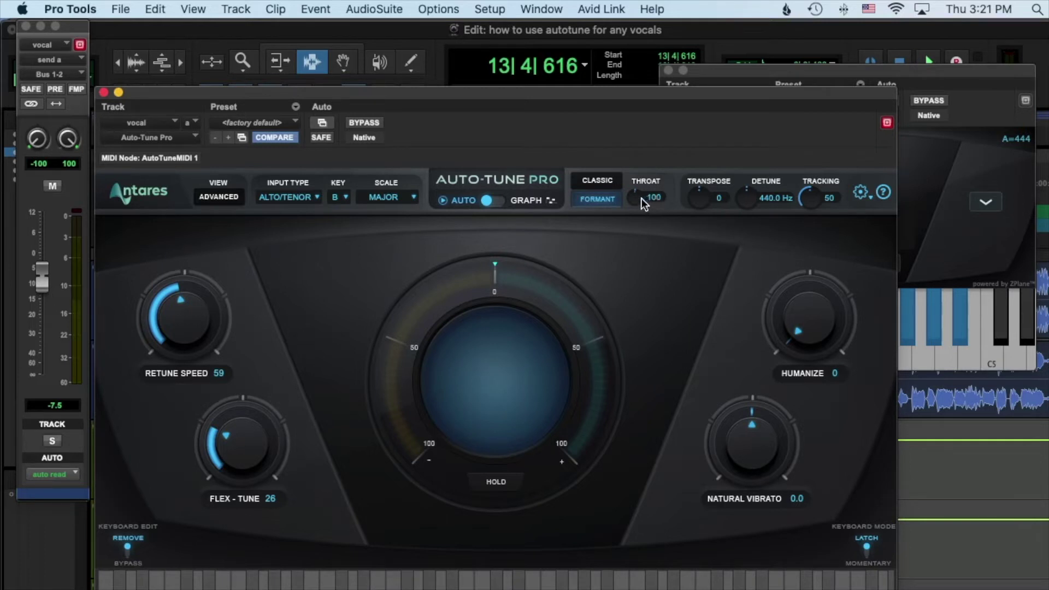
key("space")
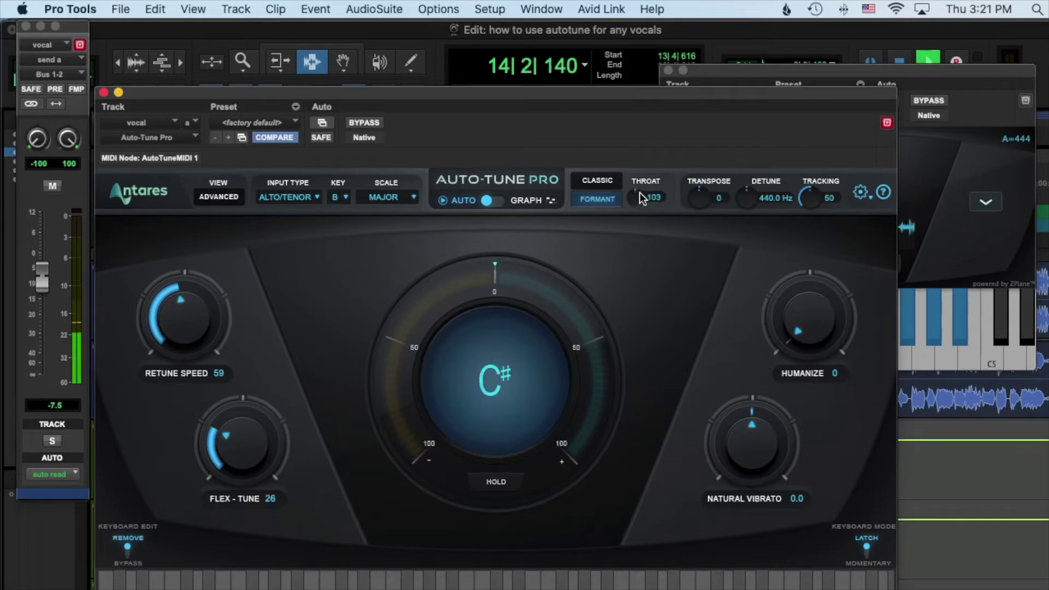
mouse_move(641, 192)
left_mouse_down()
mouse_move(645, 136)
mouse_move(637, 208)
left_mouse_up()
key("space")
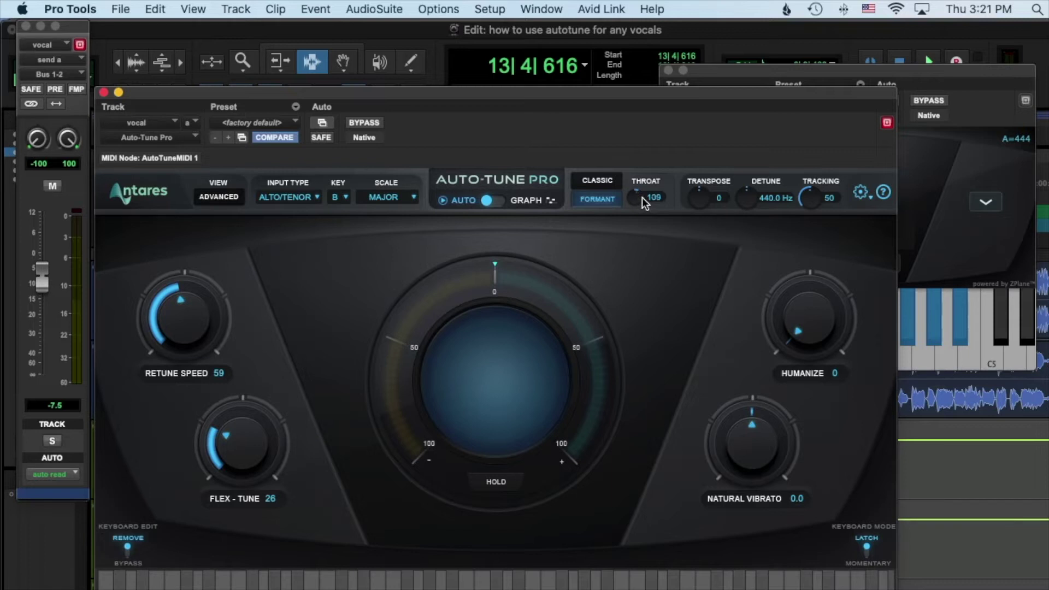
key("space")
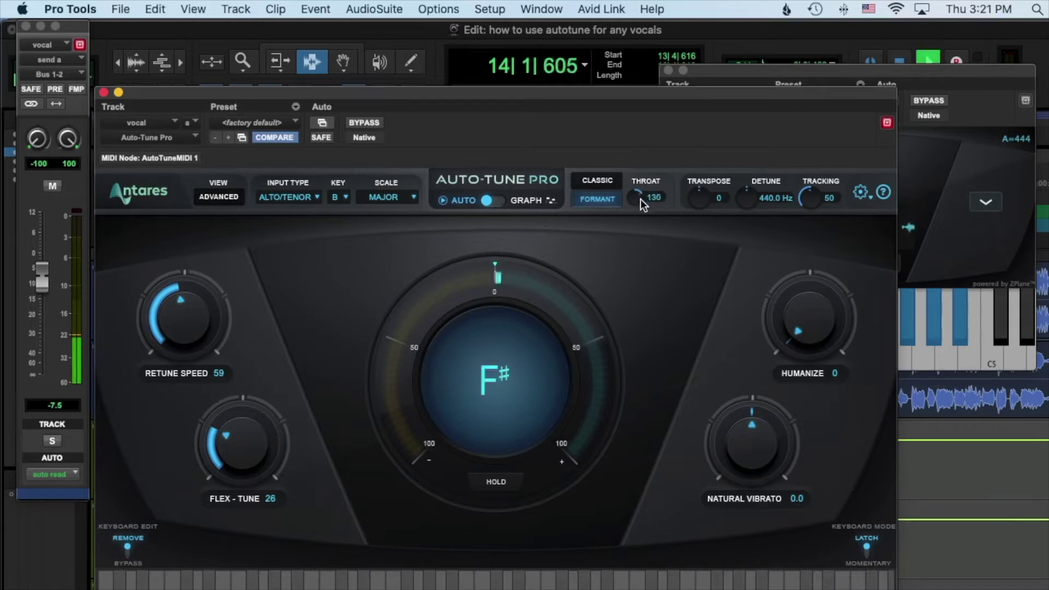
left_click_drag(641, 199, 650, 169)
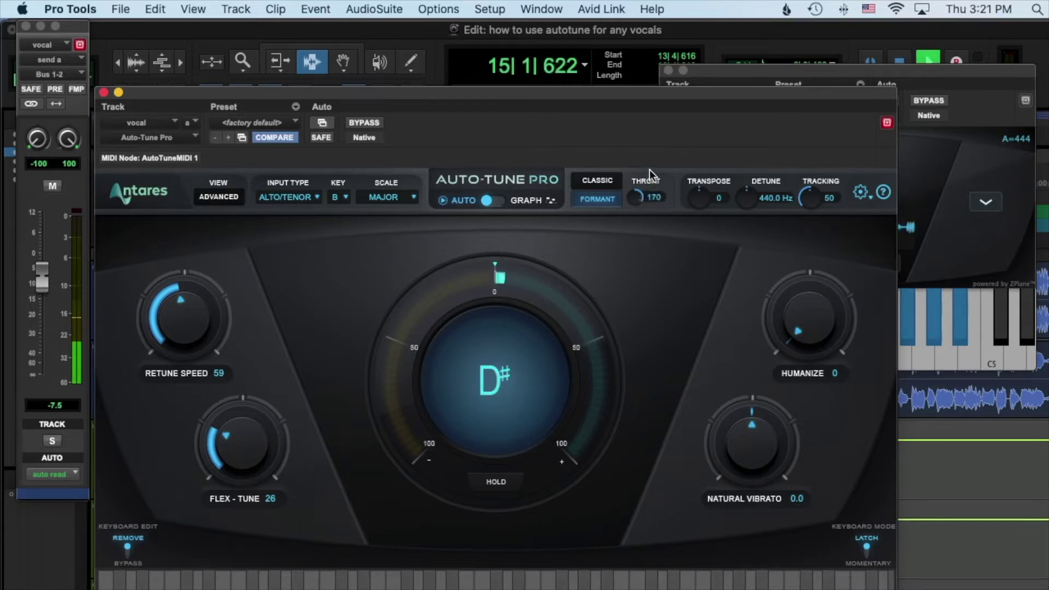
key("space")
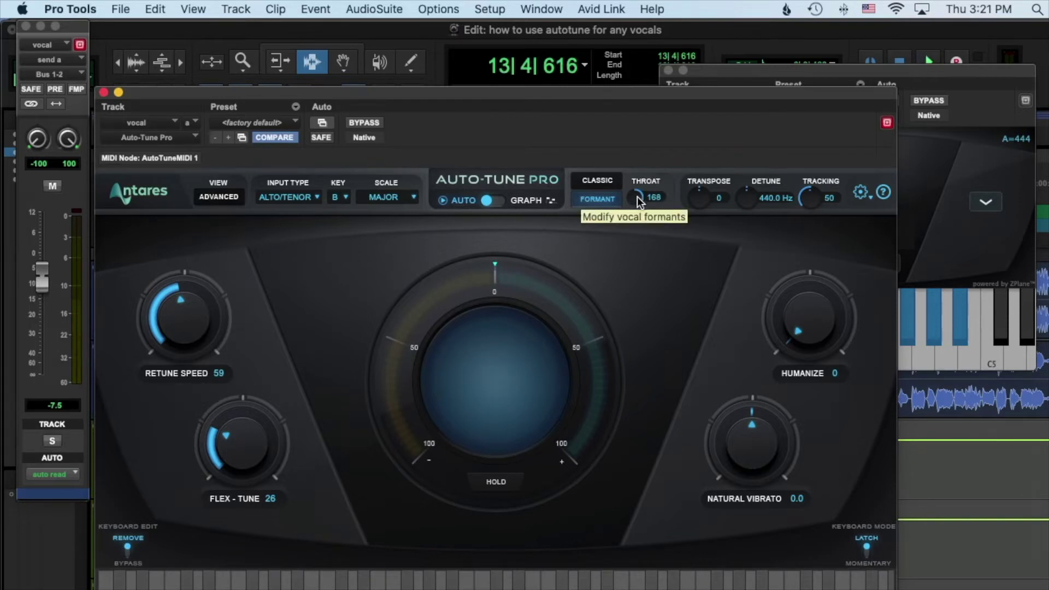
left_click(637, 196, "alt")
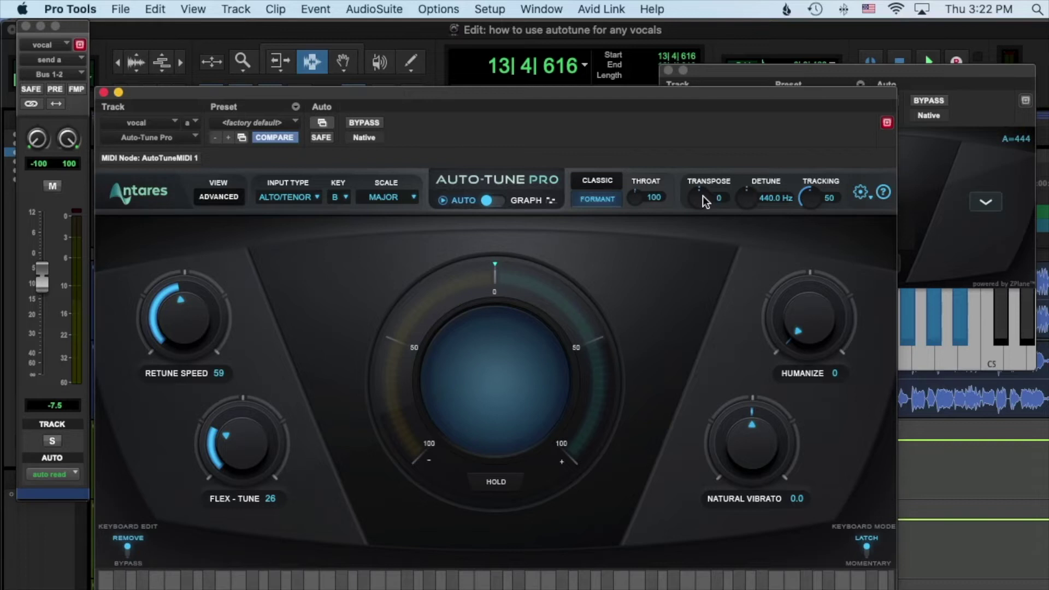
- Preview the vocal at Transpose -12, reset Transpose to 0, and start playback again
key("space")
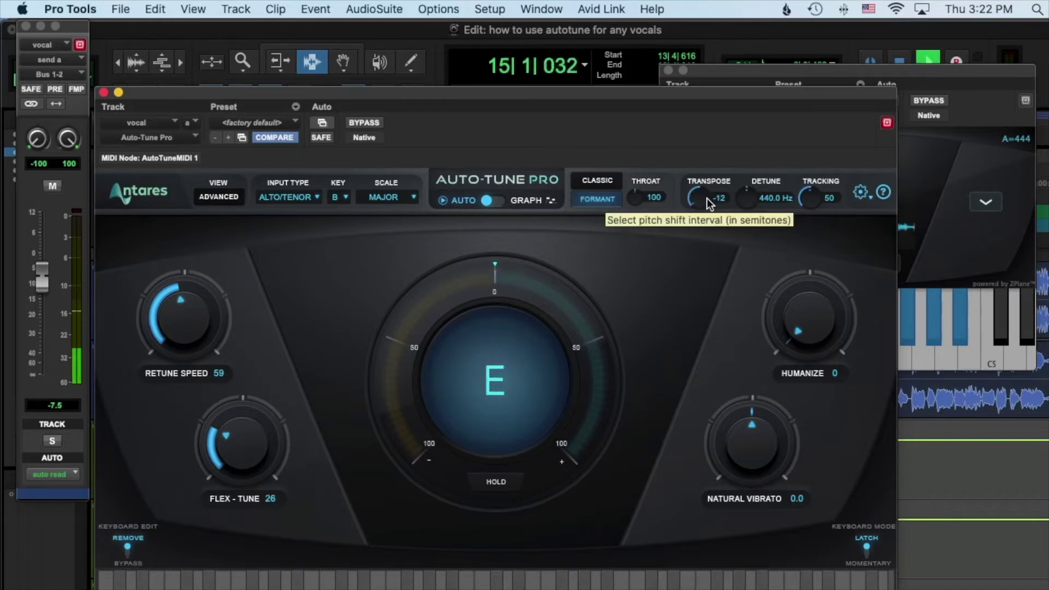
key("space")
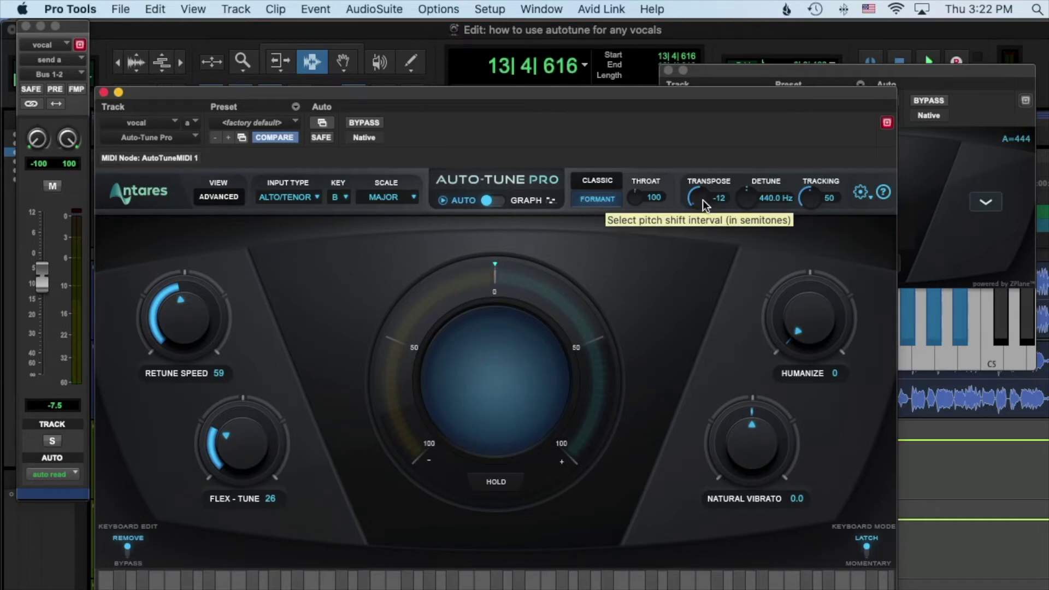
left_click(702, 199, "alt")
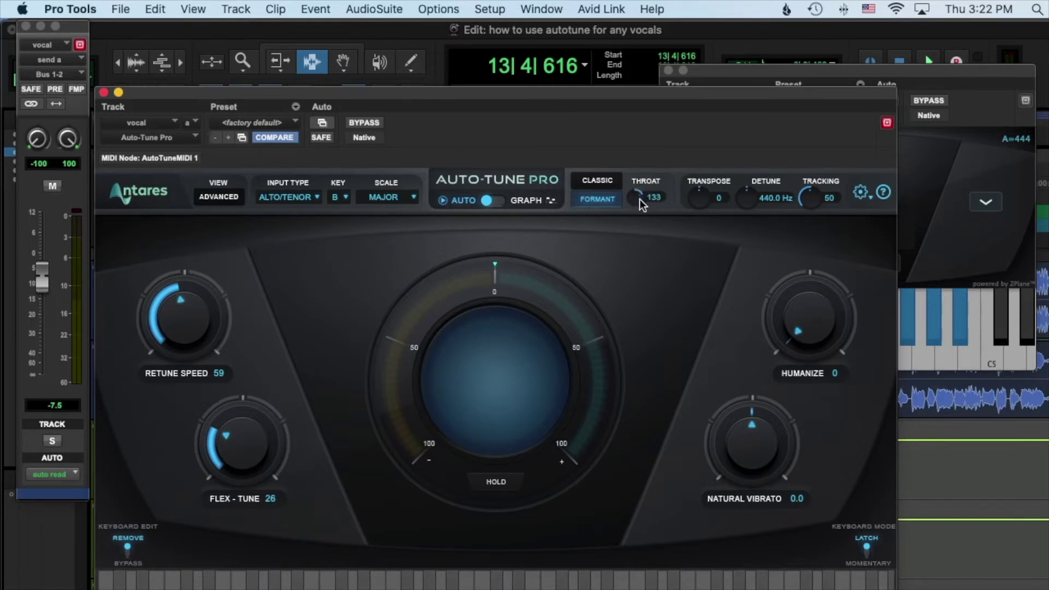
key("space")
- Audition the vocal with Throat at 180 and then well below 100, and bring Transpose back toward 0
left_click_drag(638, 195, 643, 160)
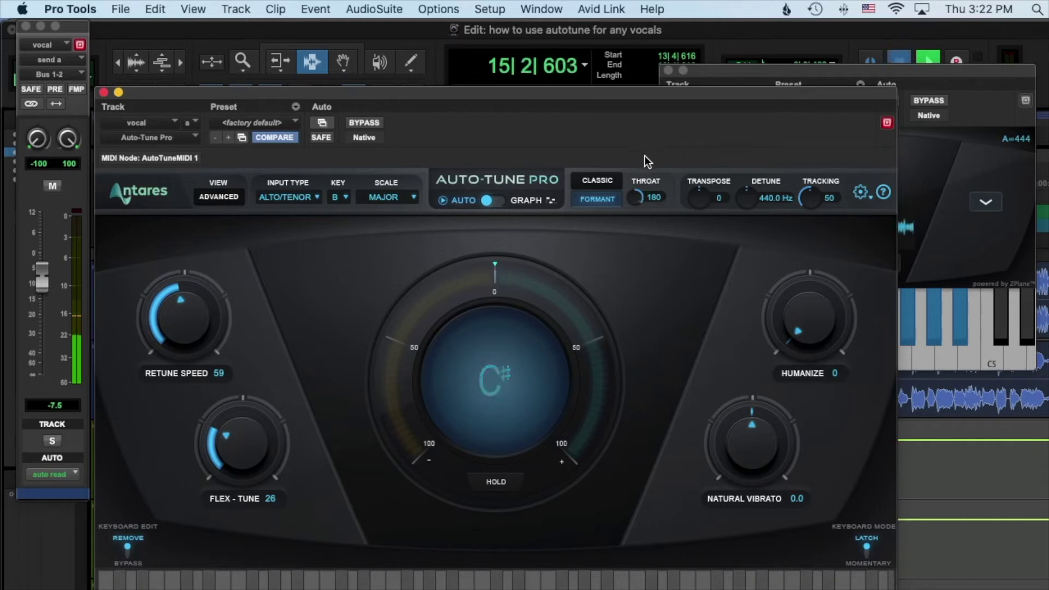
key("space")
left_click_drag(640, 195, 638, 199)
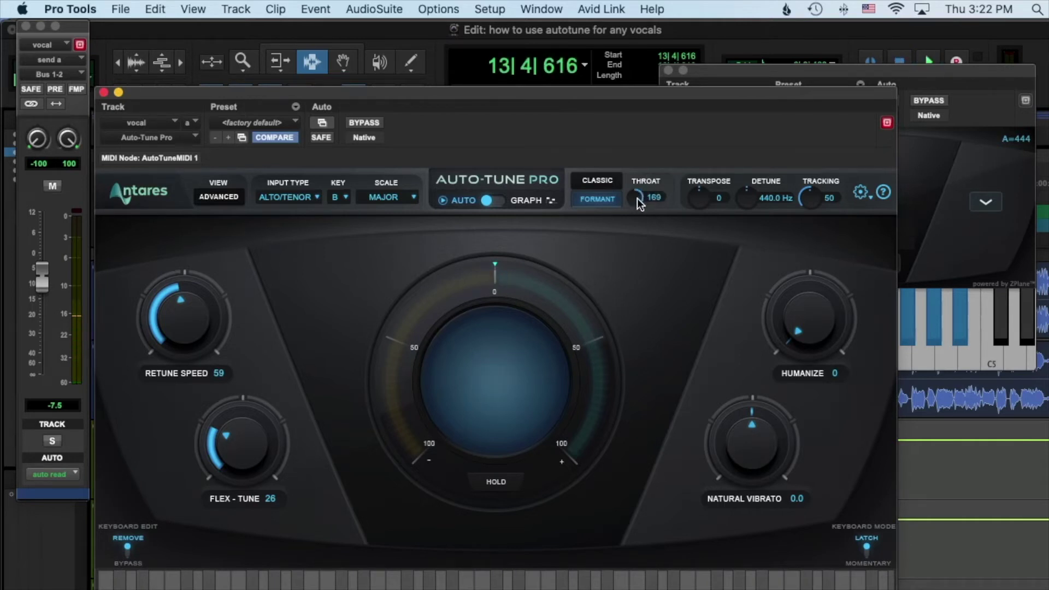
key("space")
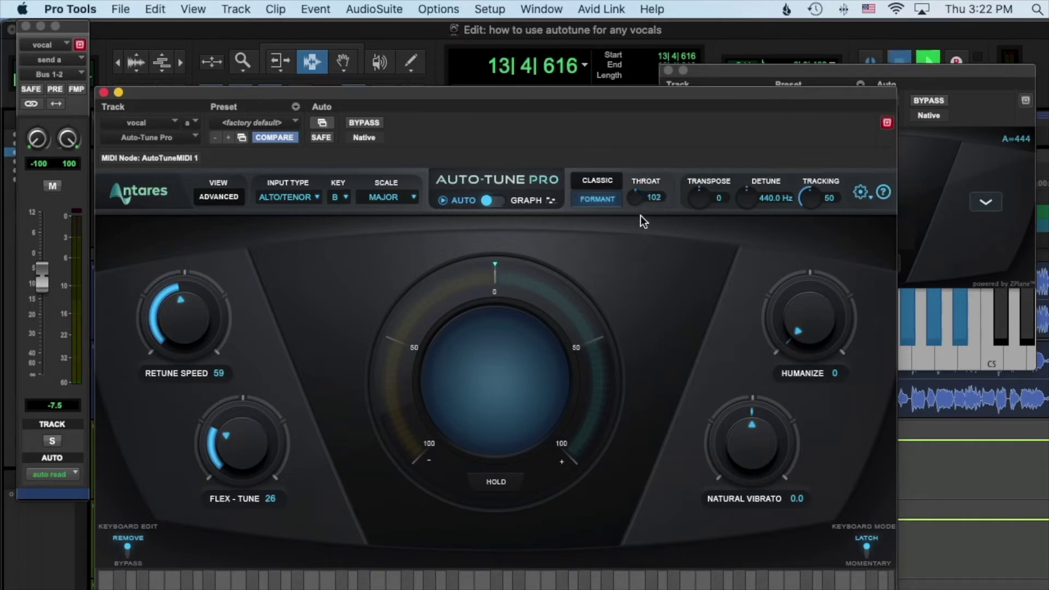
mouse_move(641, 196)
left_mouse_down()
mouse_move(635, 277)
mouse_move(644, 230)
mouse_move(635, 203)
left_mouse_up()
key("space")
key("space")
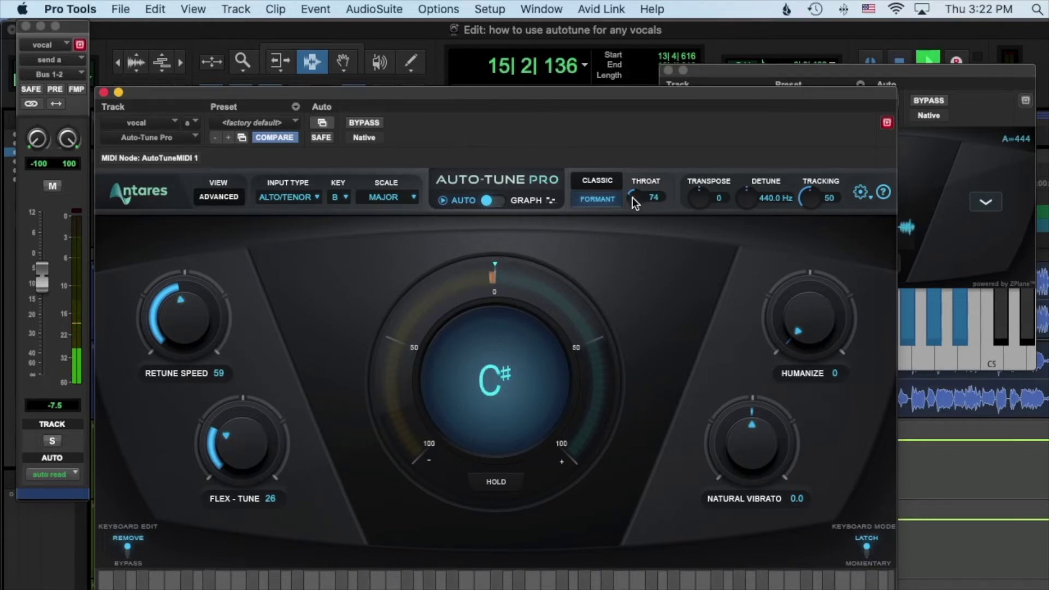
key("space")
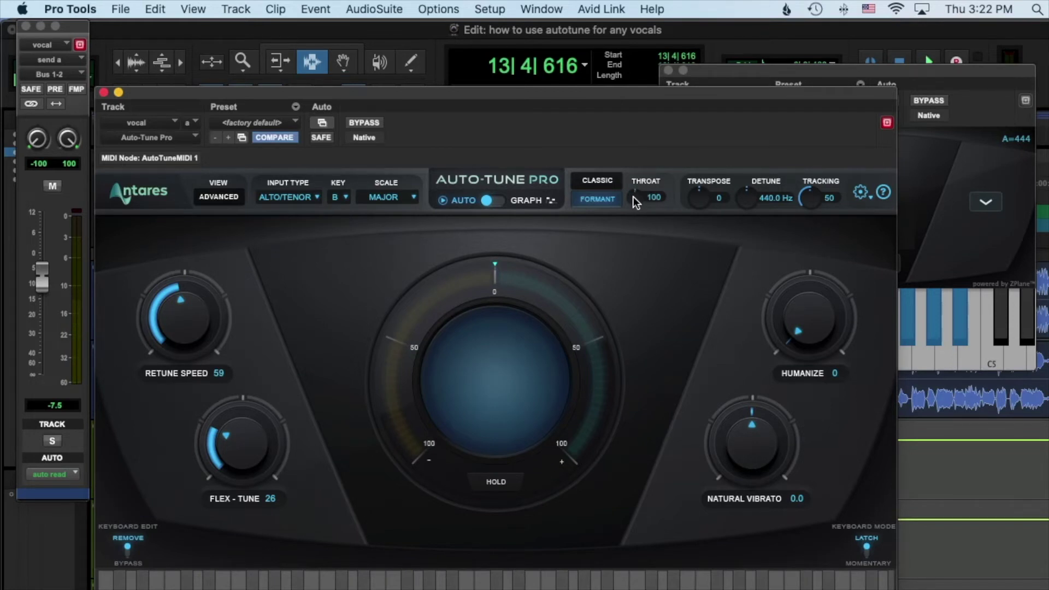
left_click_drag(693, 198, 702, 191)
- Reset Transpose to 0 and briefly audition the vocal, moving the plug-in window down and back
left_click(698, 201, "alt")
key("space")
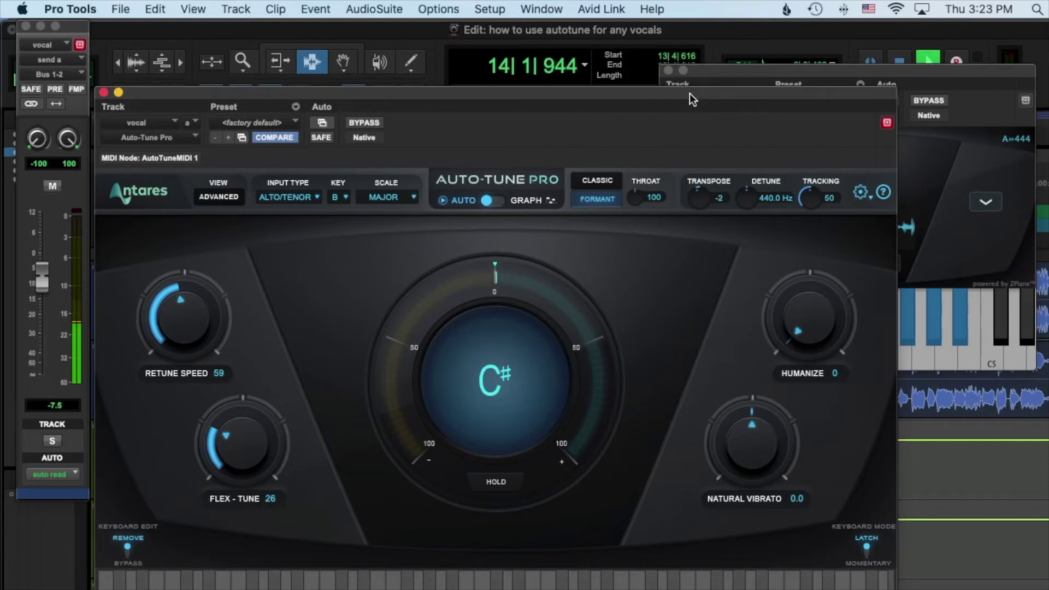
key("space")
left_click_drag(689, 93, 720, 438)
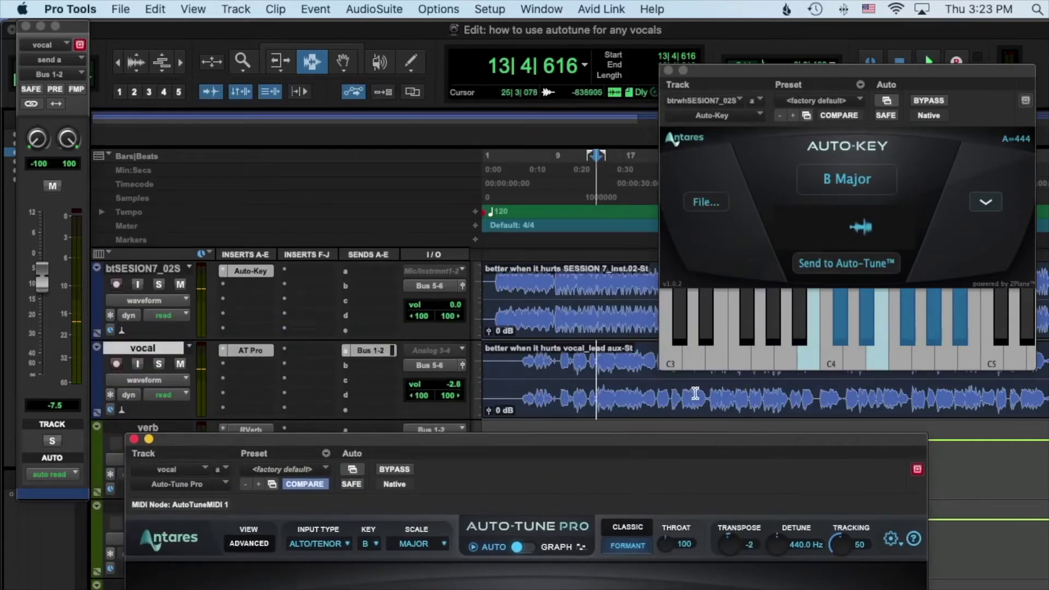
left_click_drag(641, 436, 603, 98)
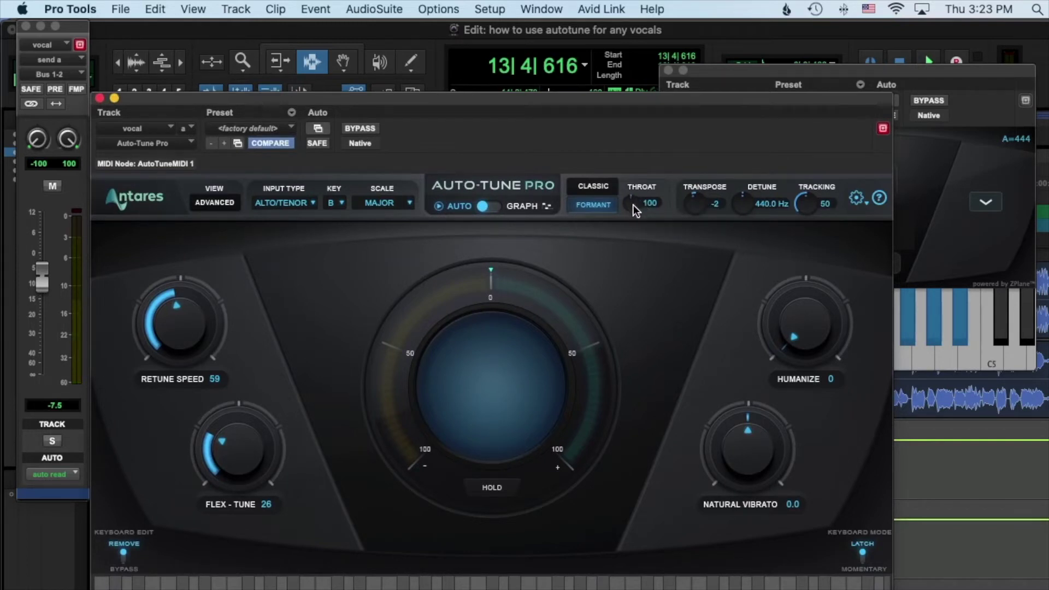
- Take the vocal track out of solo, play the song, and show the whole Auto-Tune Pro interface
key("space")
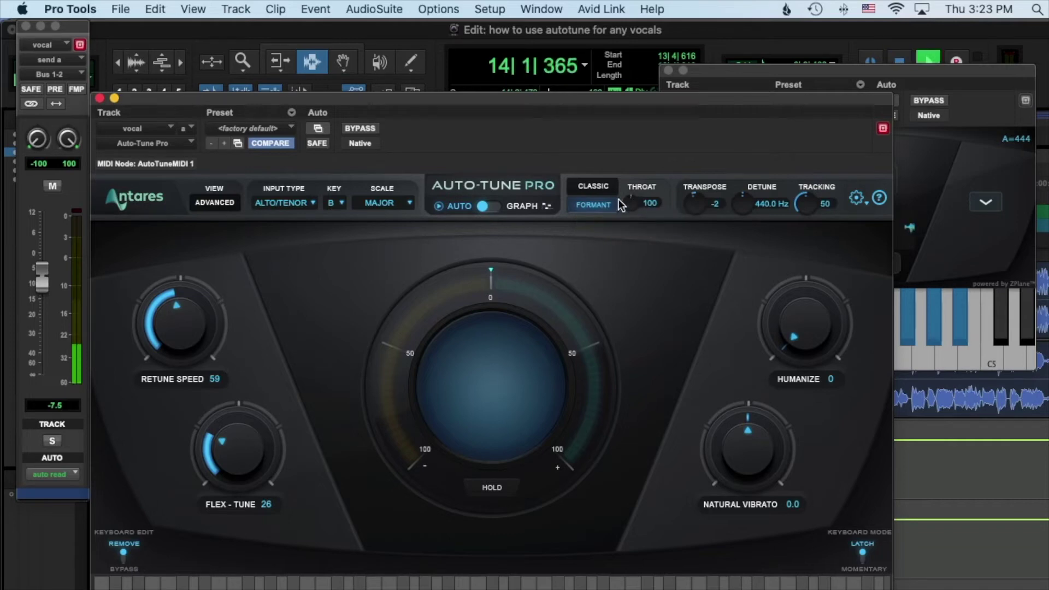
key("space")
left_click_drag(450, 100, 448, 444)
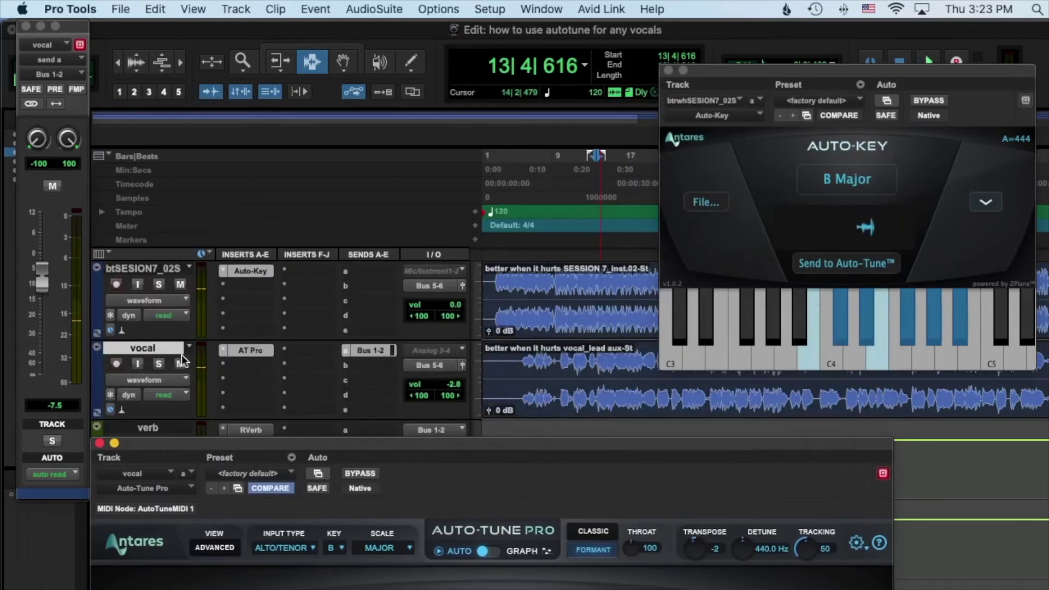
left_click(159, 363)
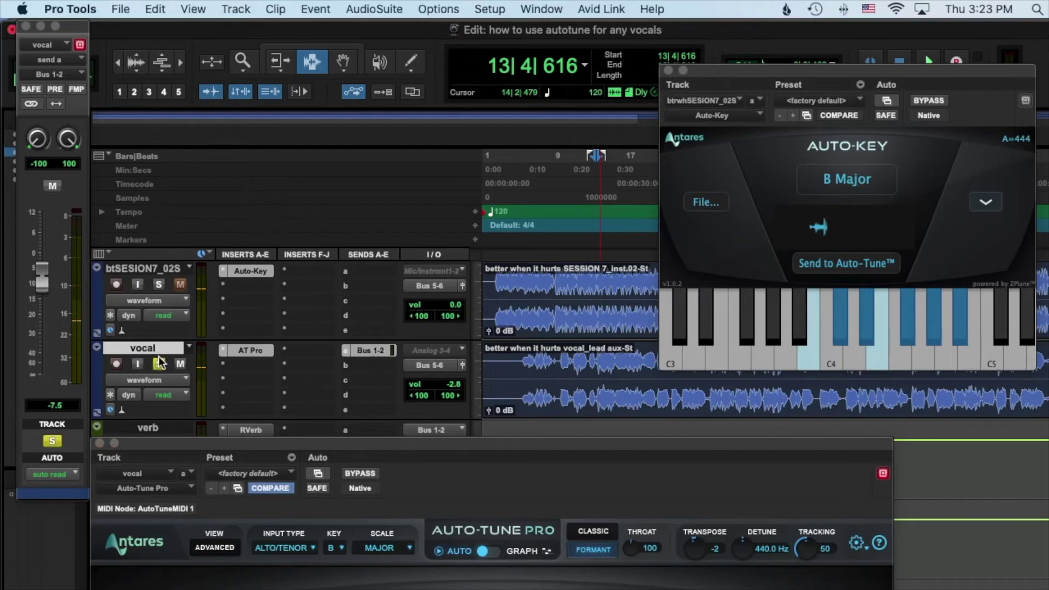
left_click(159, 363)
key("space")
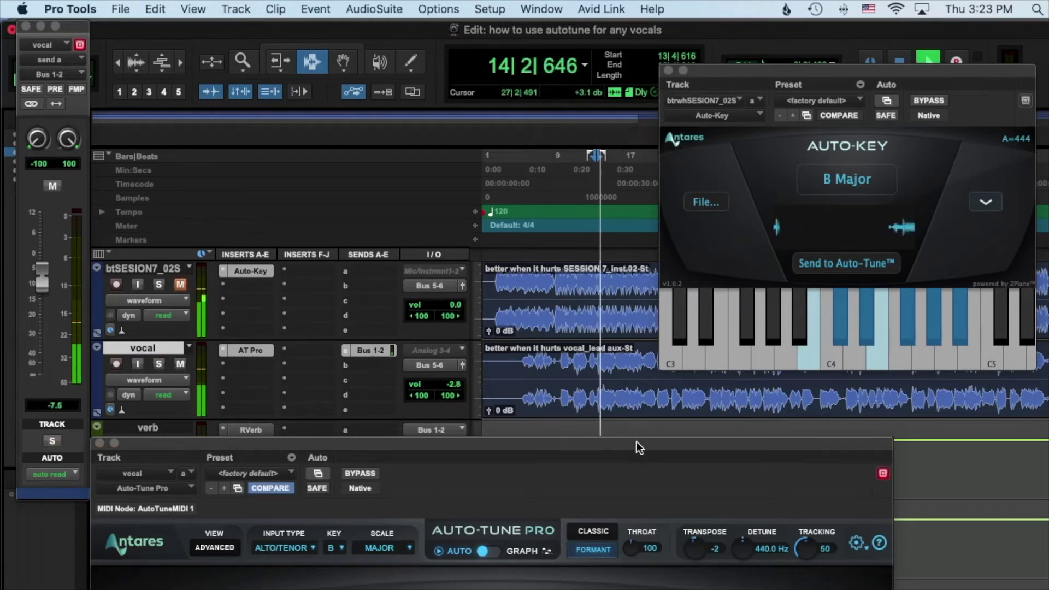
left_click_drag(637, 441, 635, 67)
key("space")
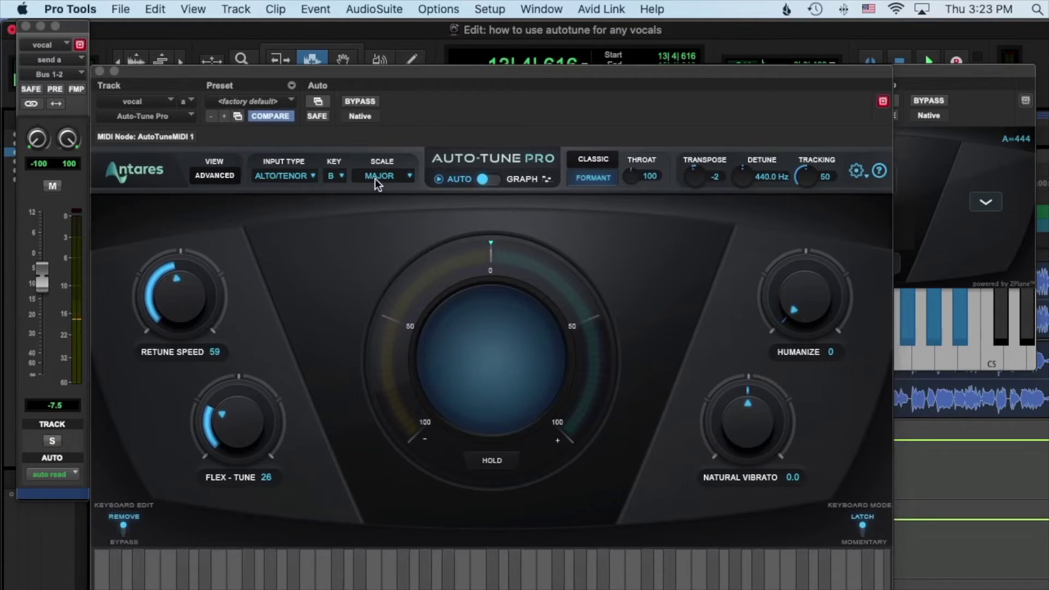
- Audition higher Throat amounts on the playing vocal, then stop and reset Throat to 100
key("space")
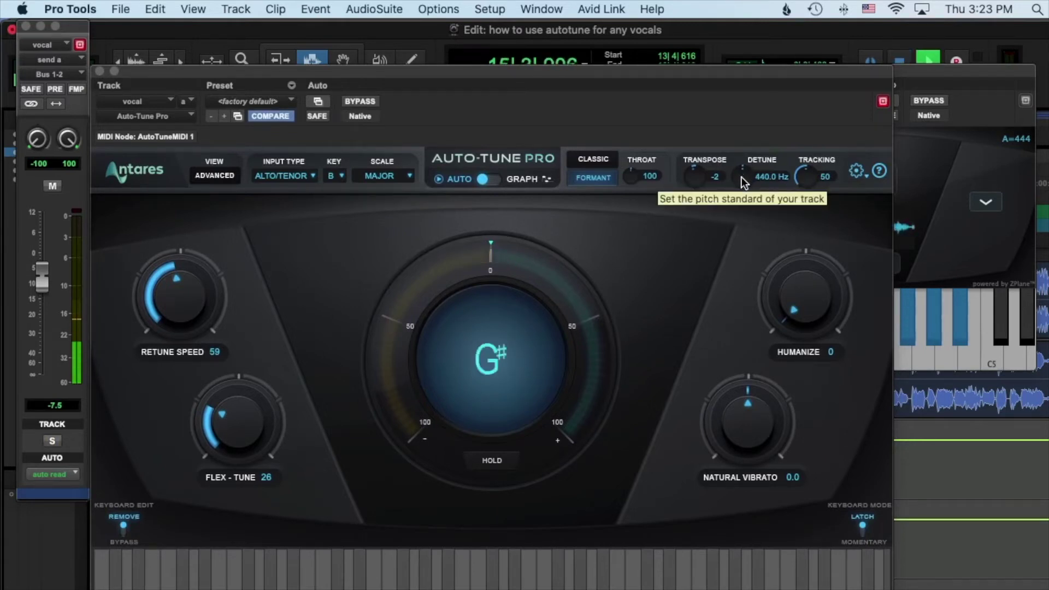
left_click_drag(666, 178, 641, 196)
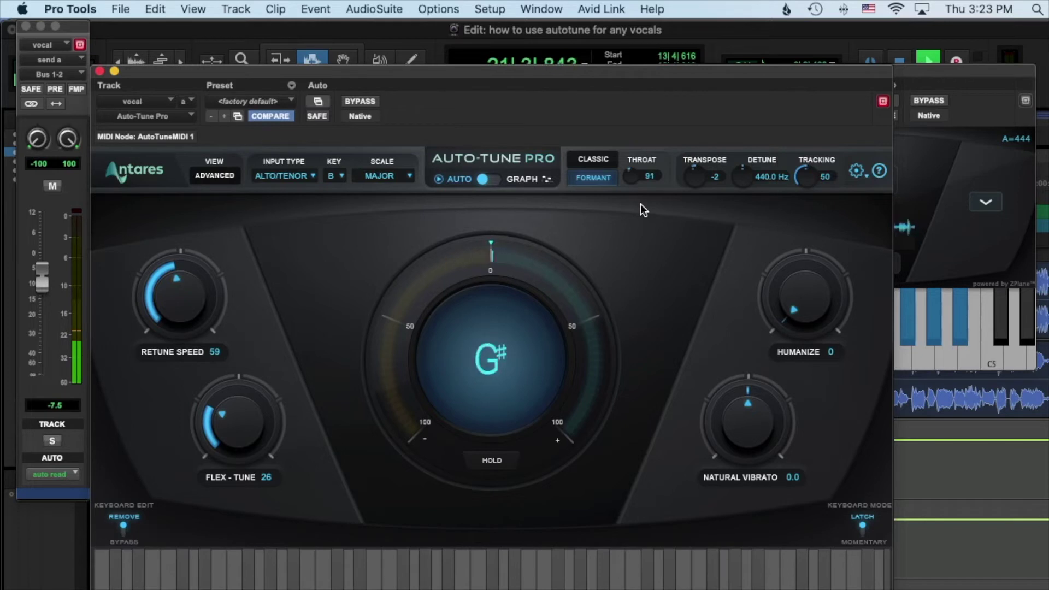
left_click_drag(628, 175, 637, 153)
key("space")
left_click(630, 172, "alt")
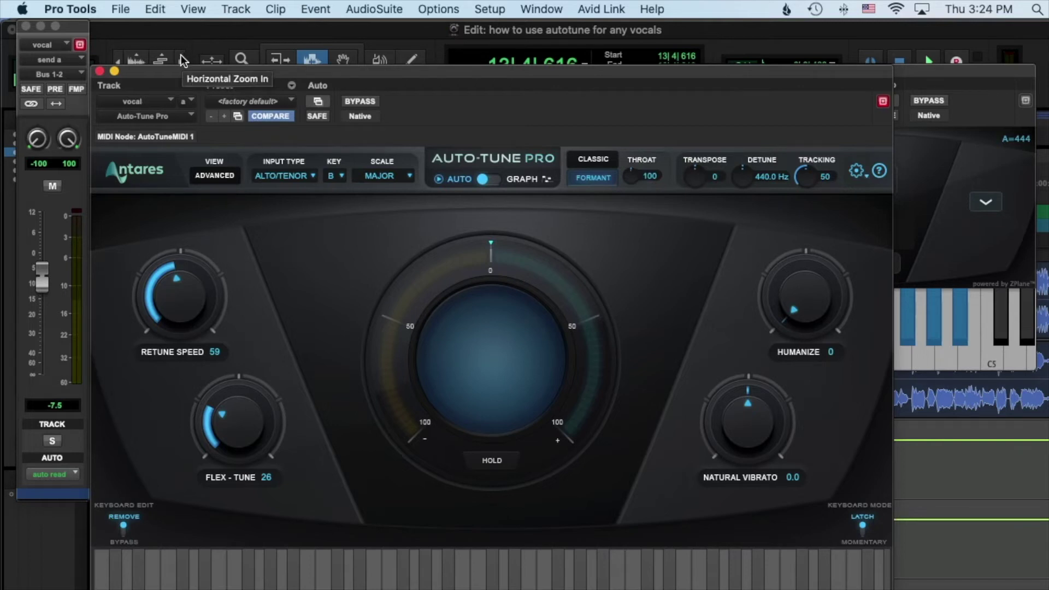
- Close Auto-Tune Pro, unmute btSESION7_02S, play the mix, and reopen AT Pro on the vocal
left_click(100, 71)
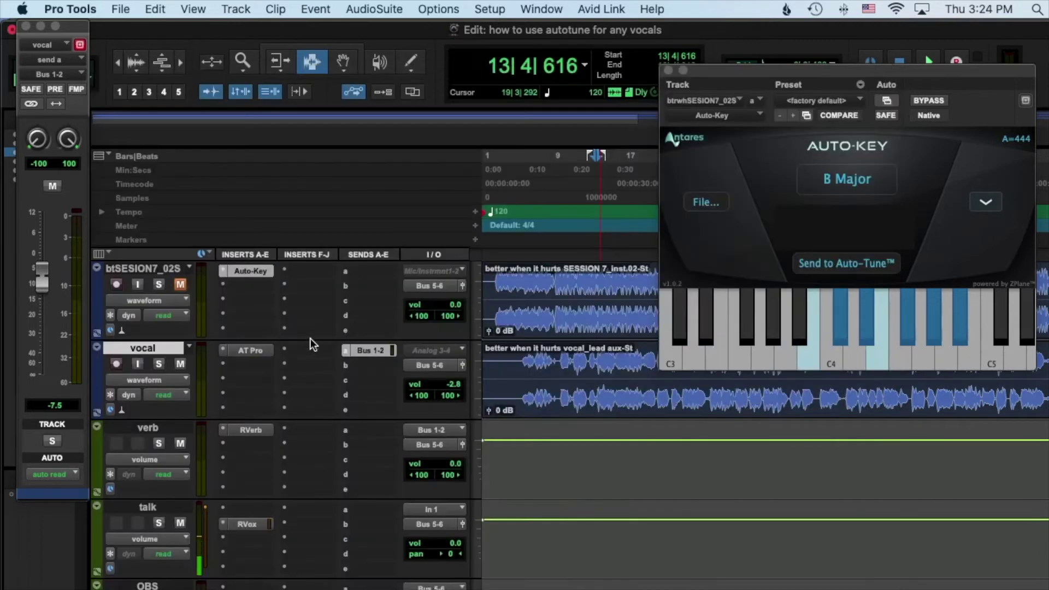
left_click(180, 285)
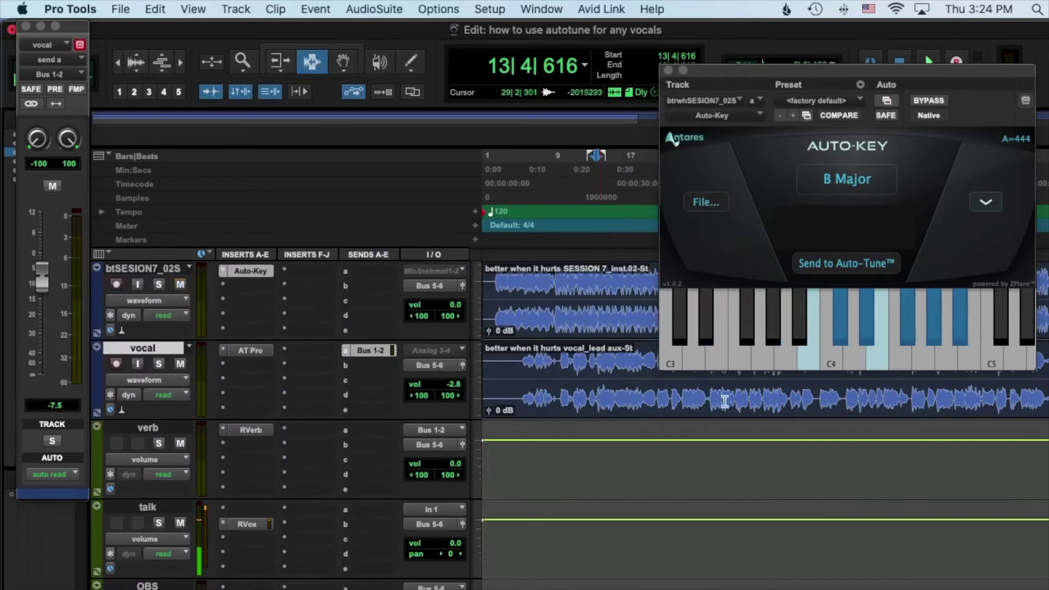
key("space")
key("space")
left_click(250, 350)
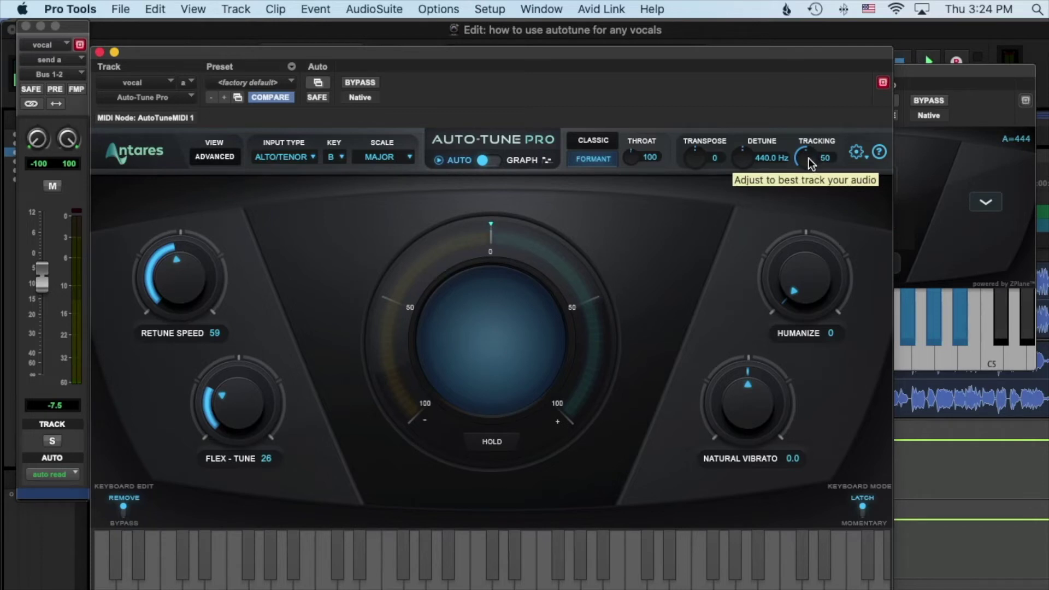
- Sweep Tracking down to 1, up to 100, and back to 50 while the vocal plays
key("space")
left_click_drag(809, 158, 811, 68)
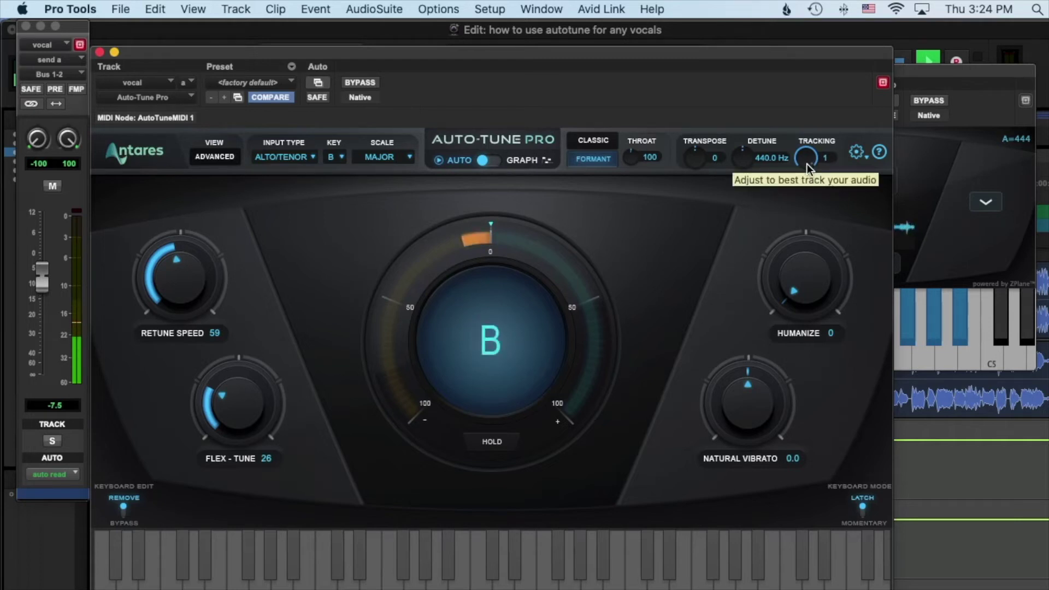
left_click_drag(807, 163, 792, 314)
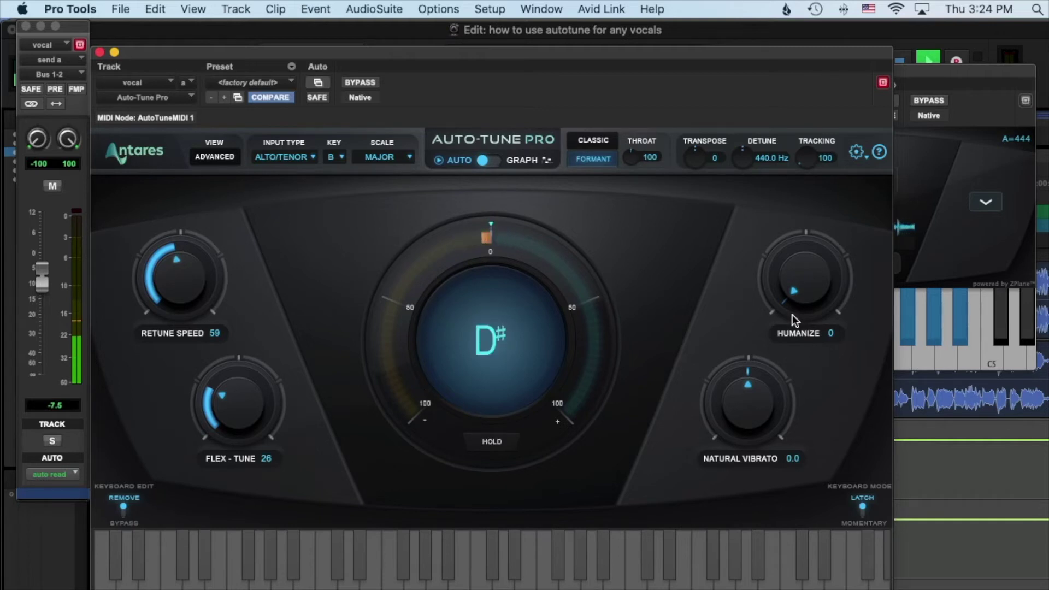
left_click_drag(792, 314, 798, 225)
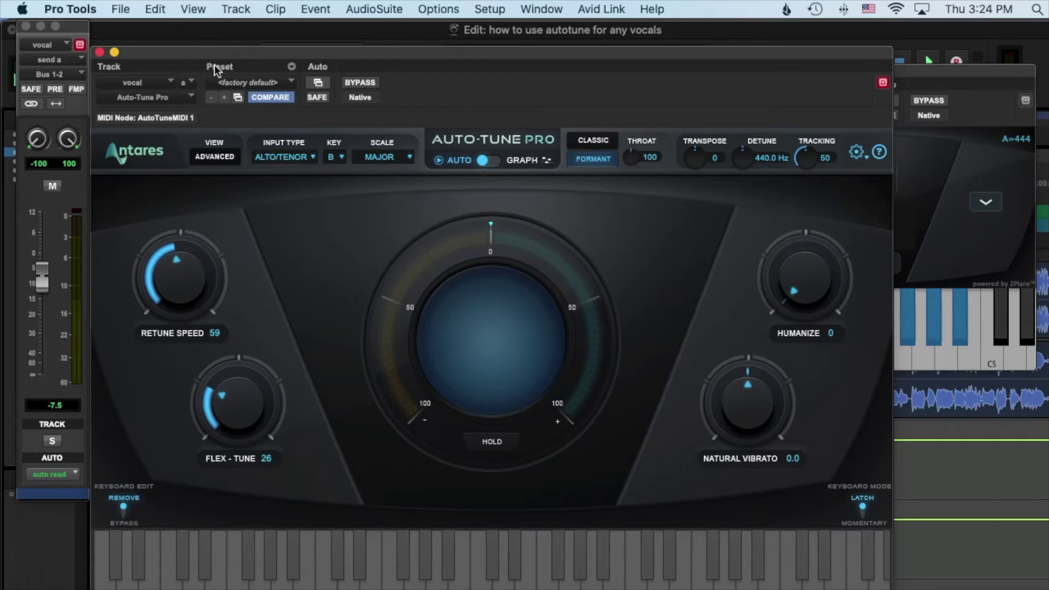
left_click(216, 155)
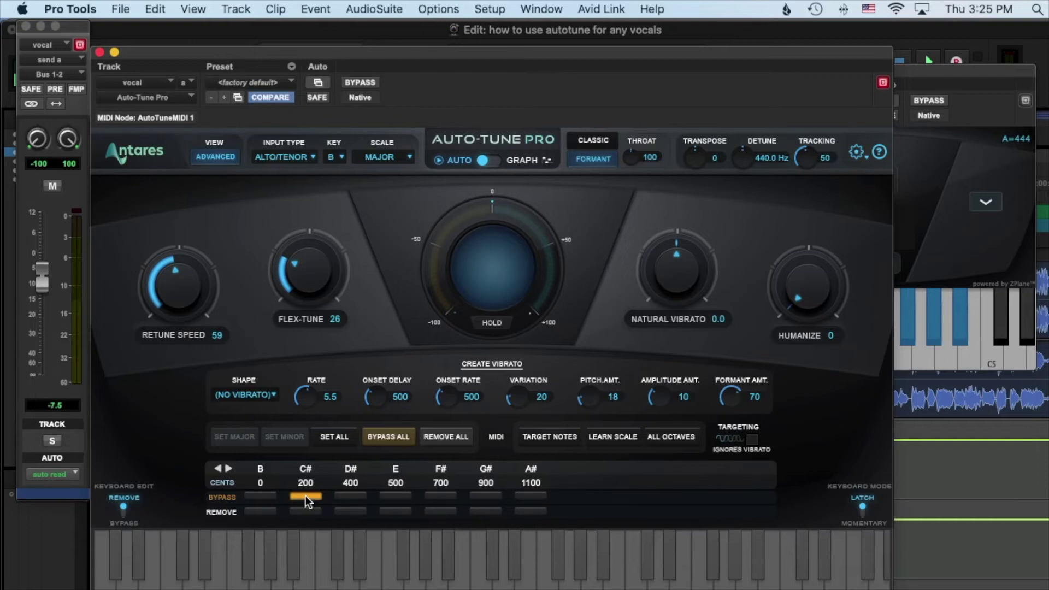
- During playback, bypass and restore the C# scale note, then bypass the E note
key("space")
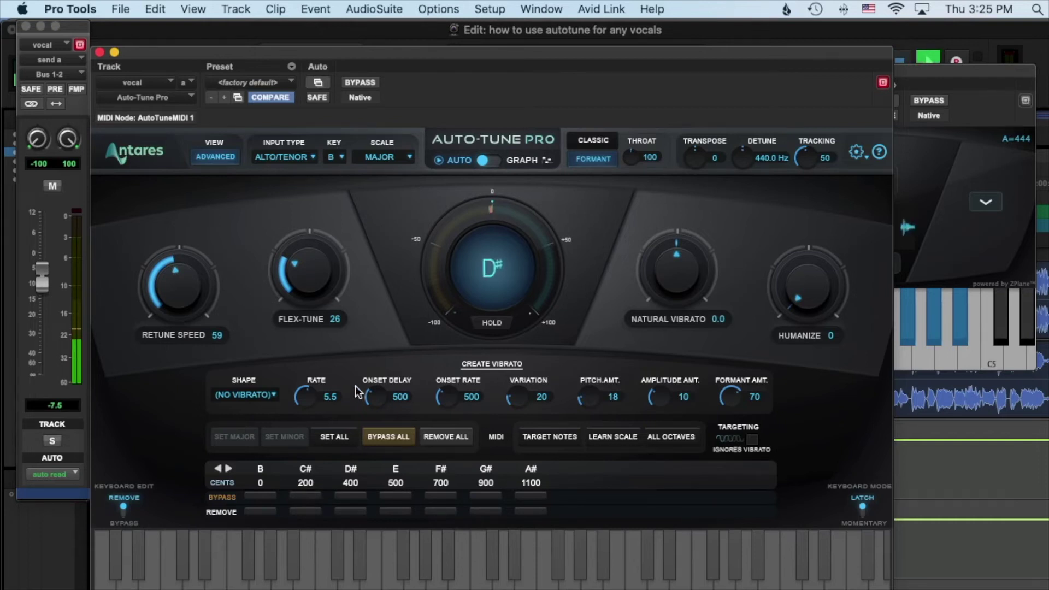
left_click(305, 496)
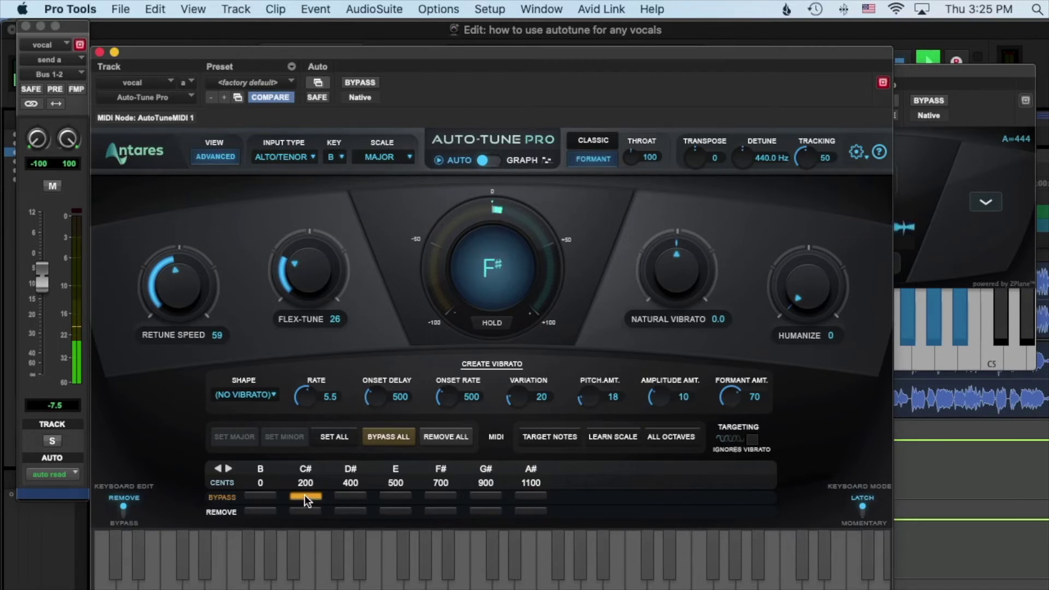
left_click(304, 496)
left_click(399, 495)
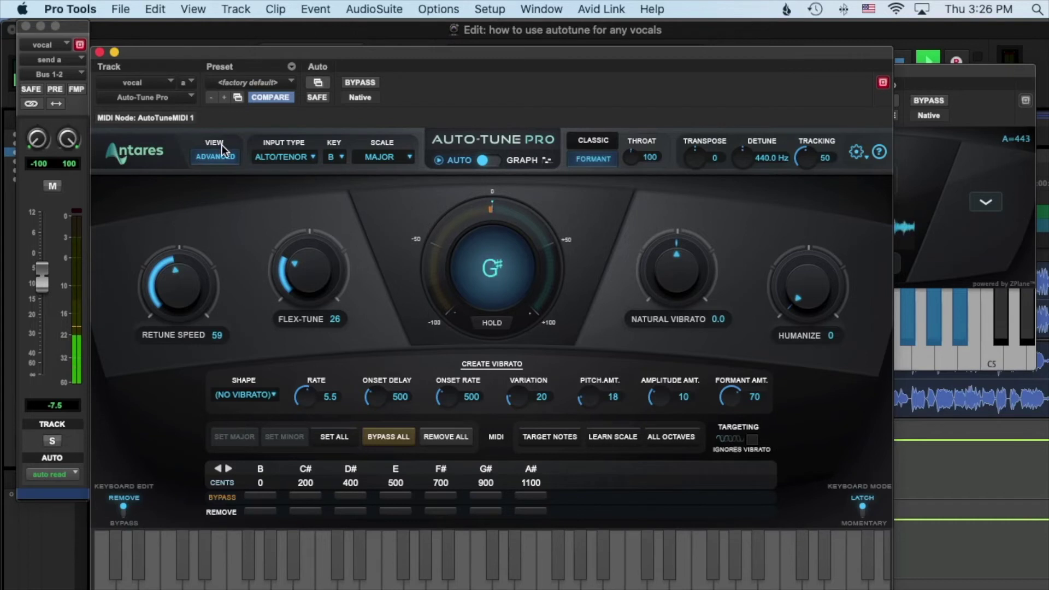
key("space")
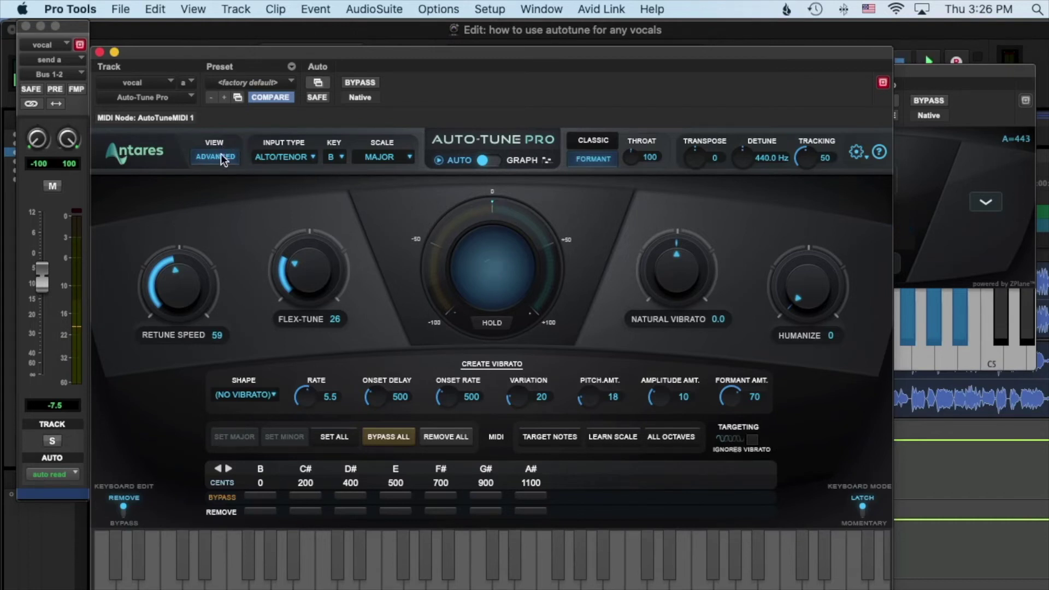
left_click(221, 155)
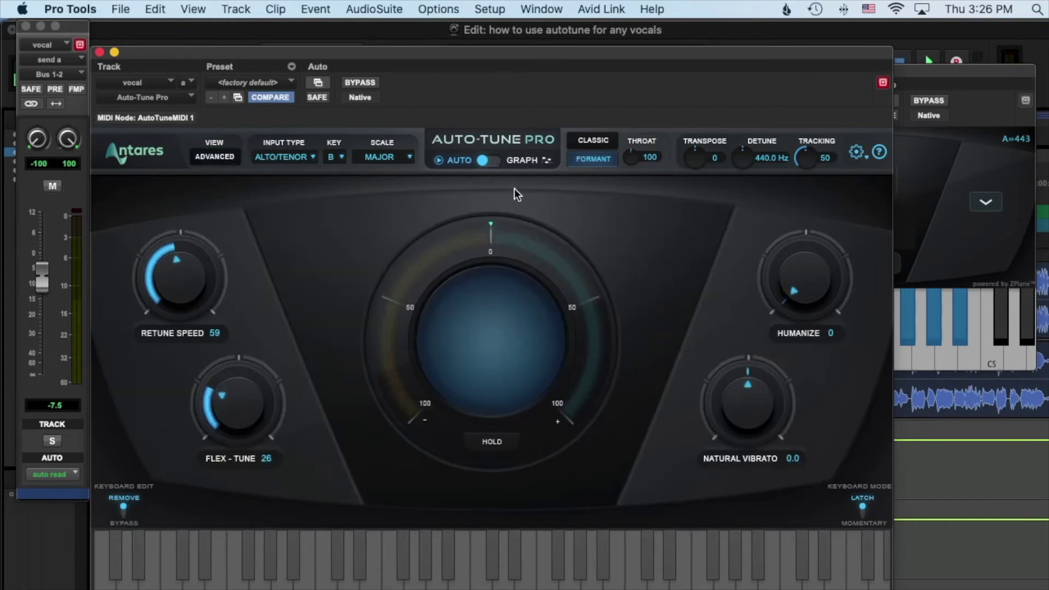
left_click(214, 156)
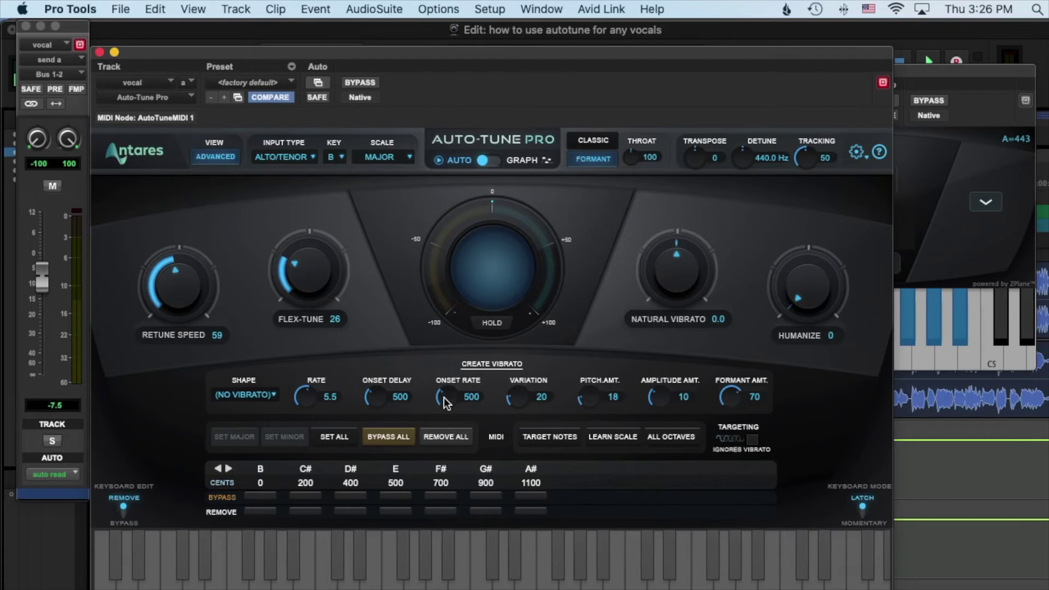
right_click(376, 396)
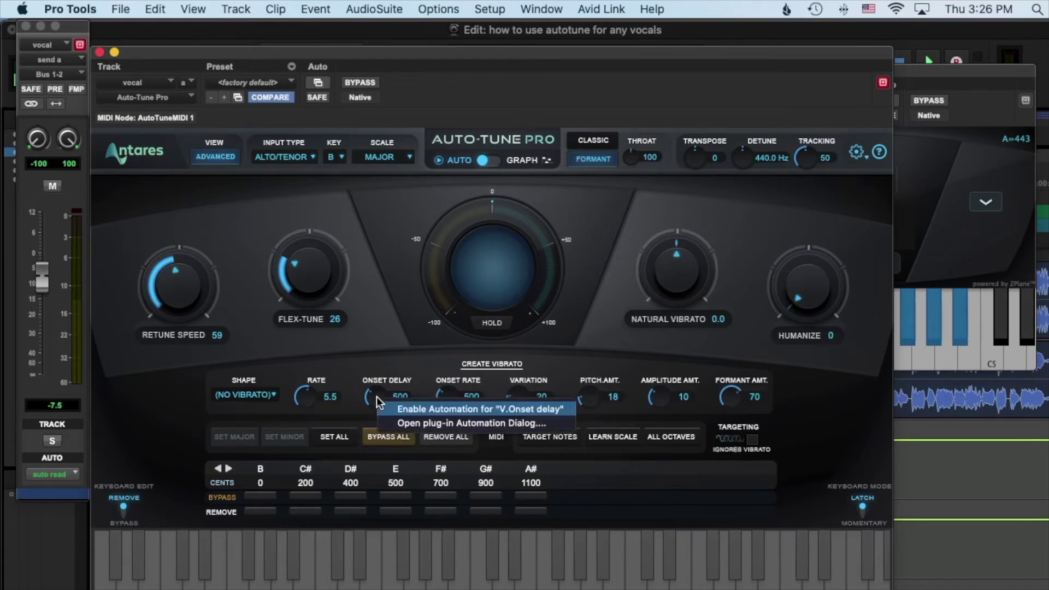
left_click(406, 347)
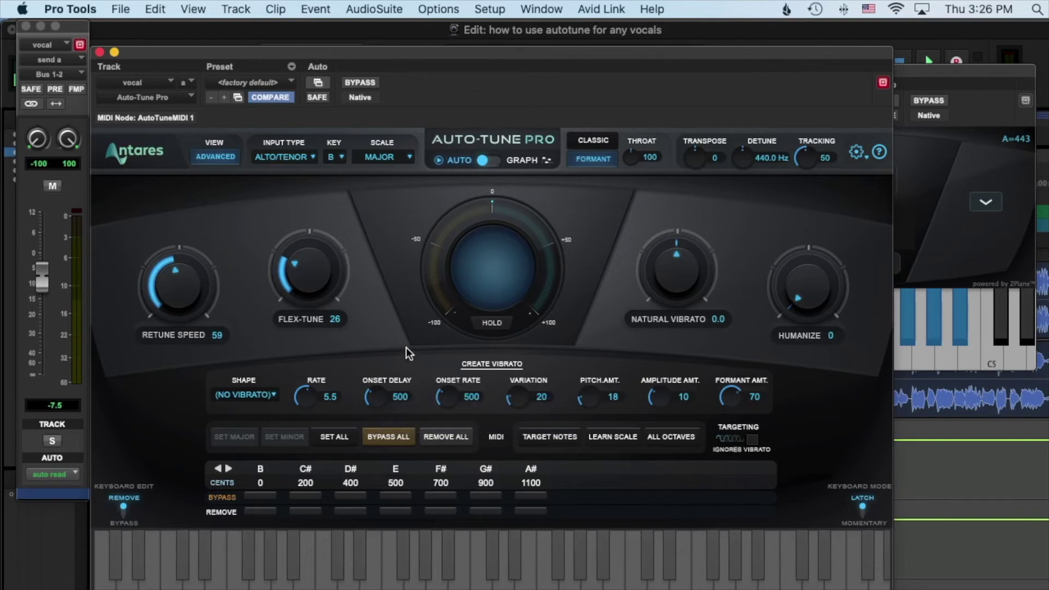
right_click(377, 394)
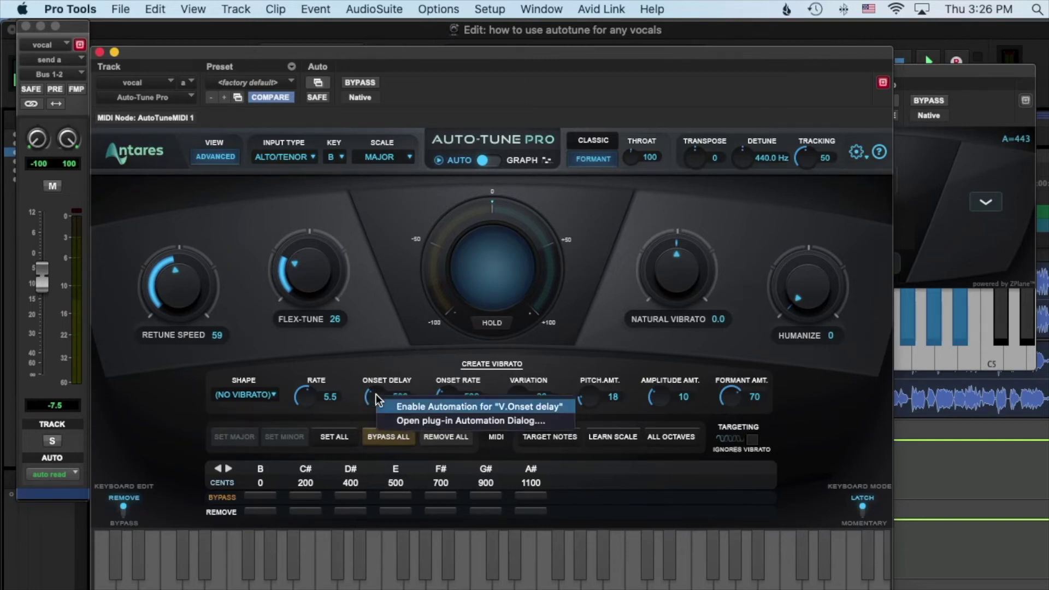
left_click(386, 346)
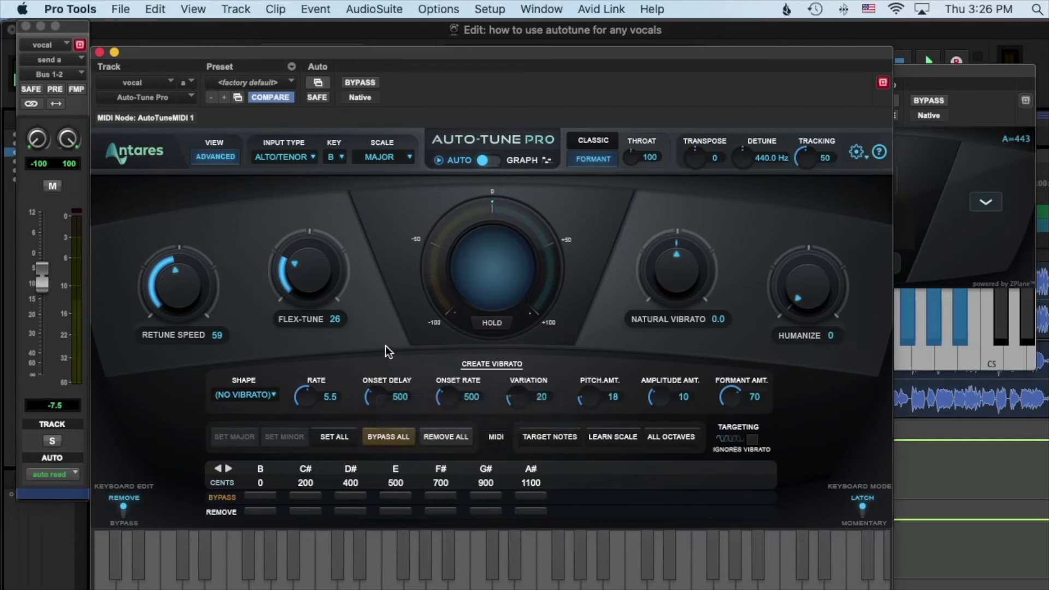
- Choose the Sine vibrato shape from the Shape list
left_click(251, 394)
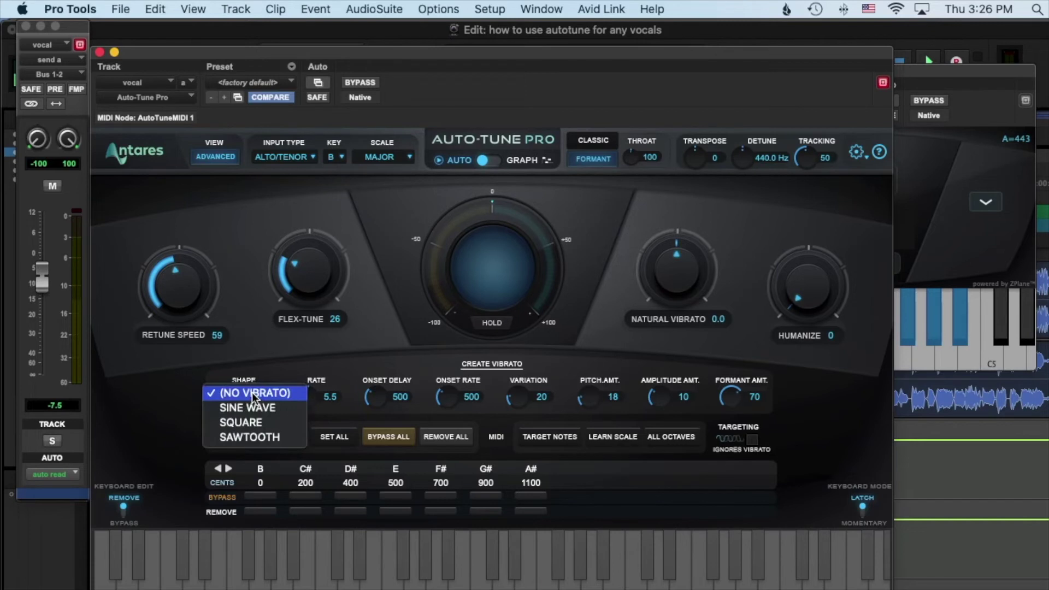
left_click(273, 367)
left_click(252, 393)
left_click(258, 389)
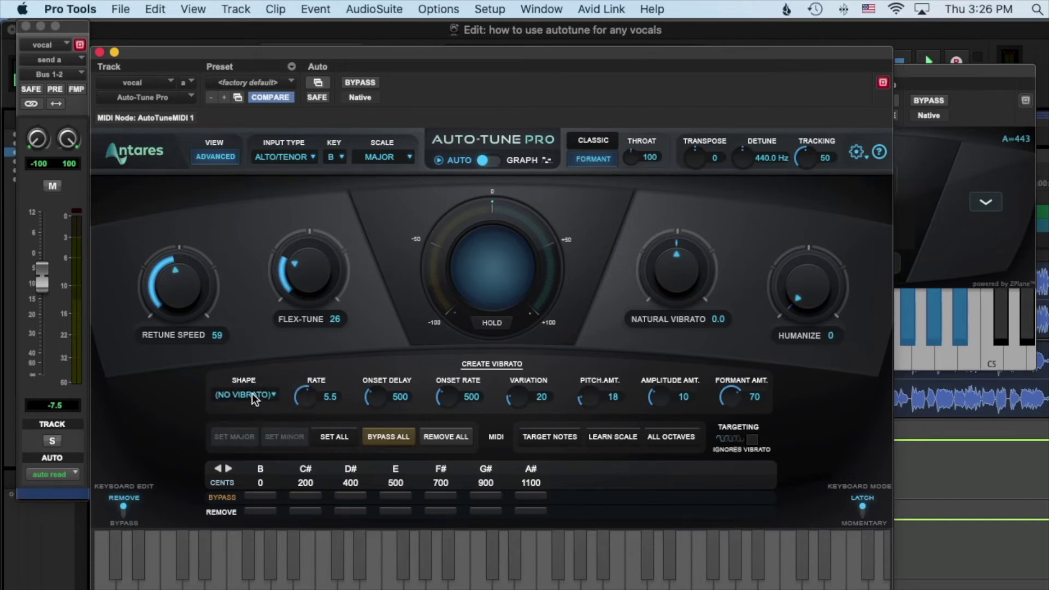
left_click(251, 394)
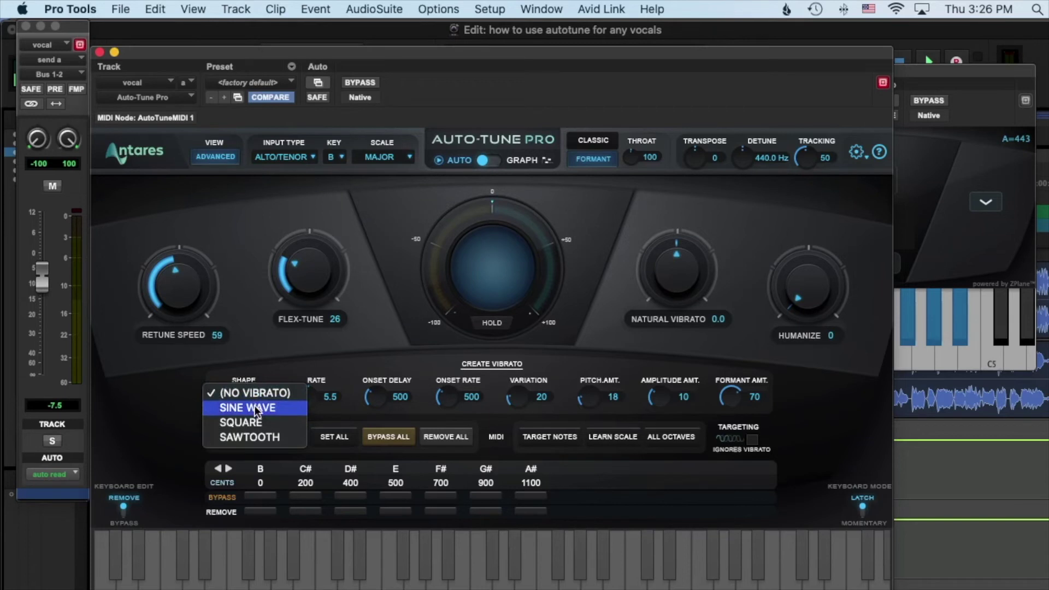
left_click(257, 410)
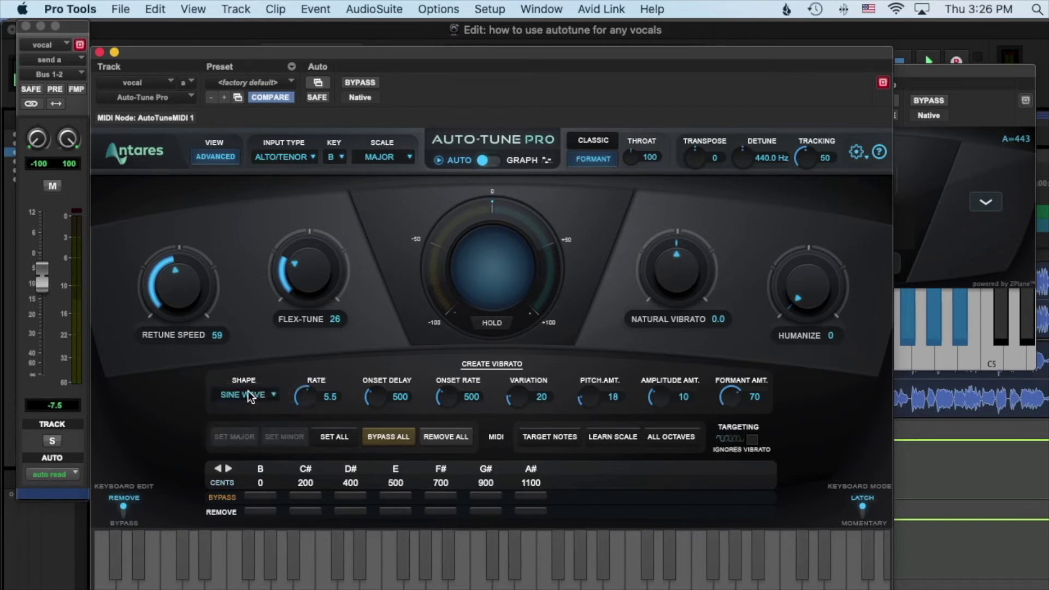
- While playing, lower vibrato rate, raise onset delay, onset rate and pitch amount, then set No Vibrato and basic view
key("space")
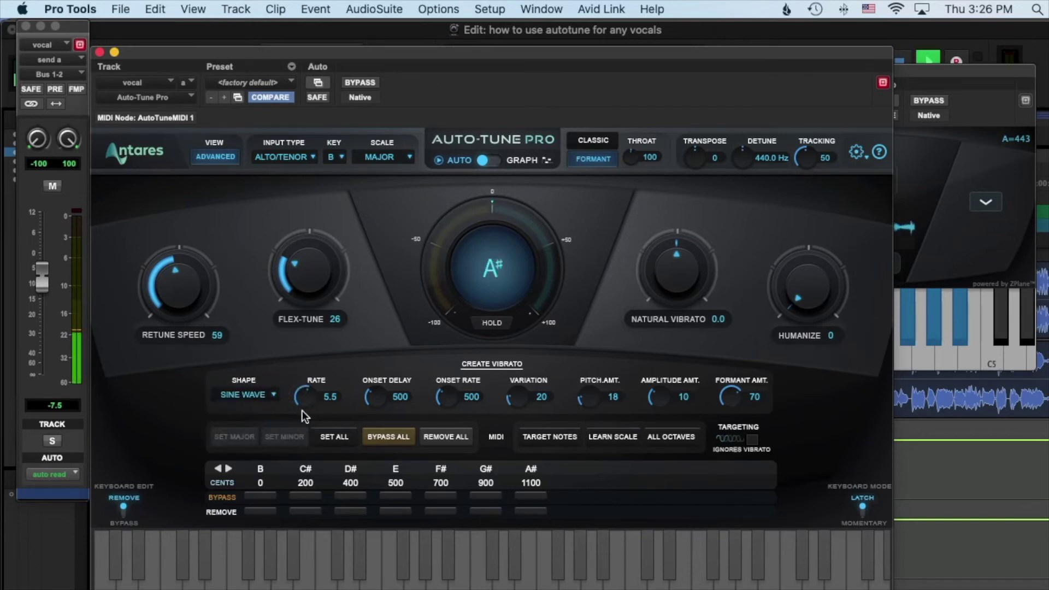
left_click_drag(307, 392, 306, 440)
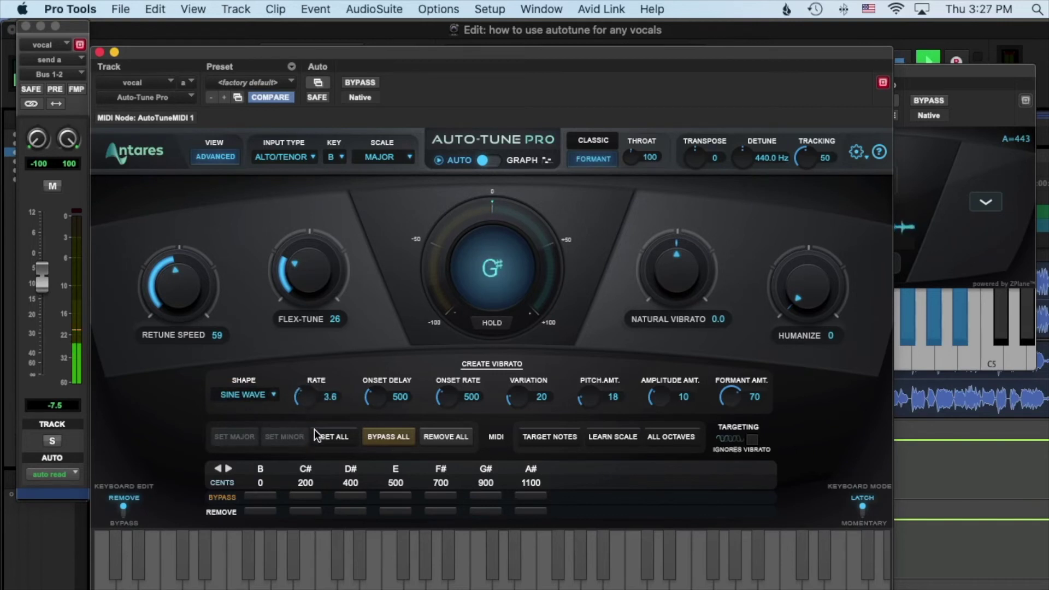
left_click_drag(375, 395, 392, 329)
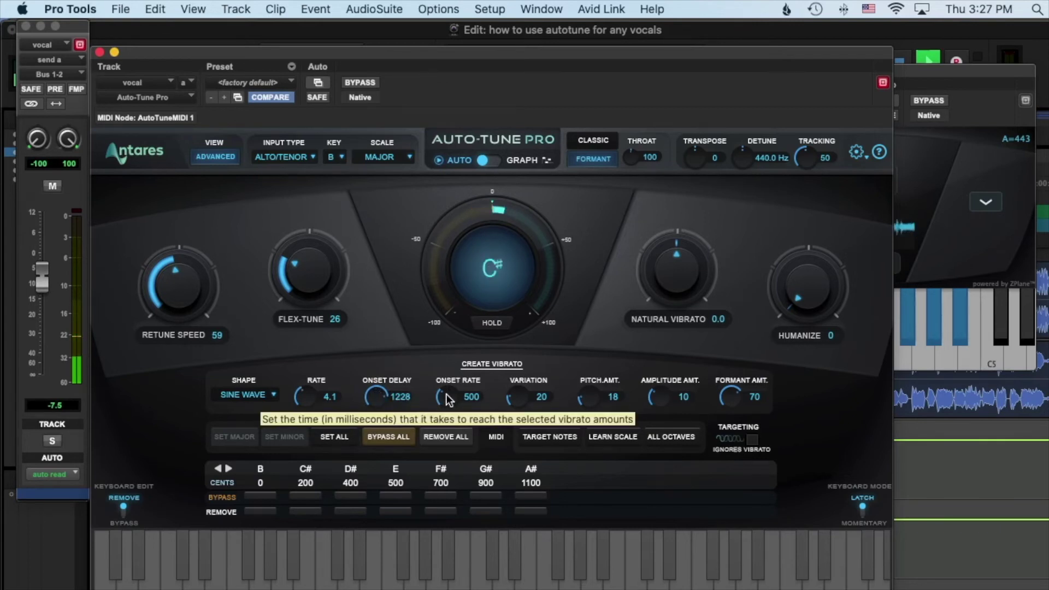
left_click_drag(447, 399, 451, 366)
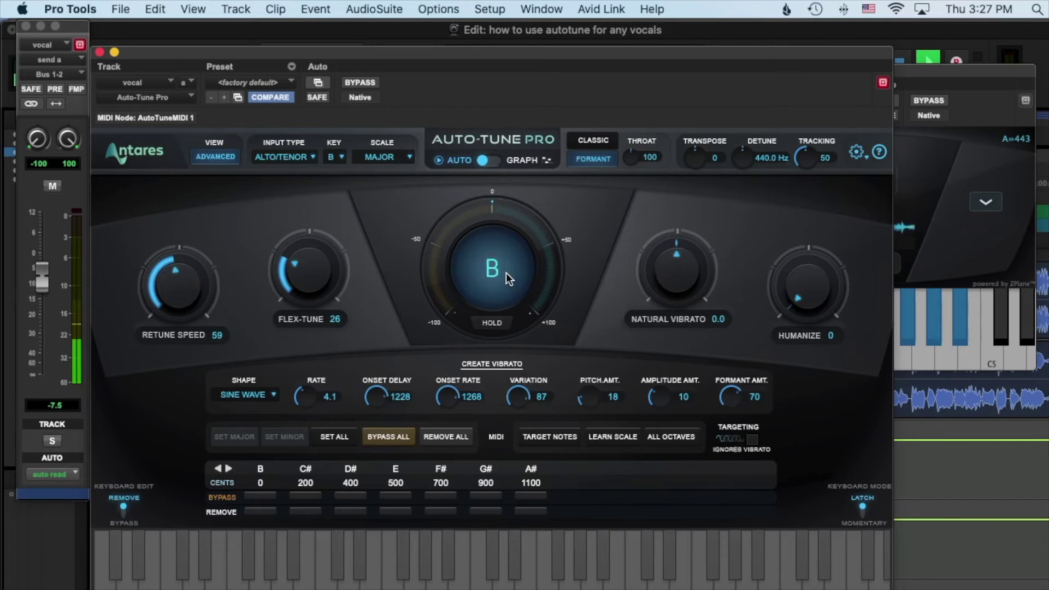
left_click_drag(585, 401, 565, 328)
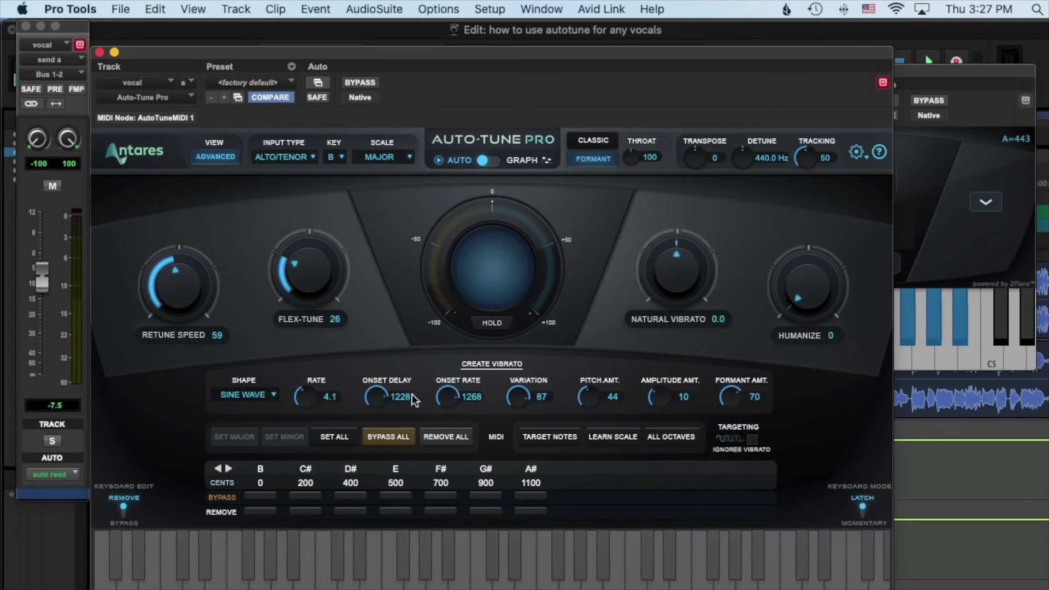
left_click(239, 405)
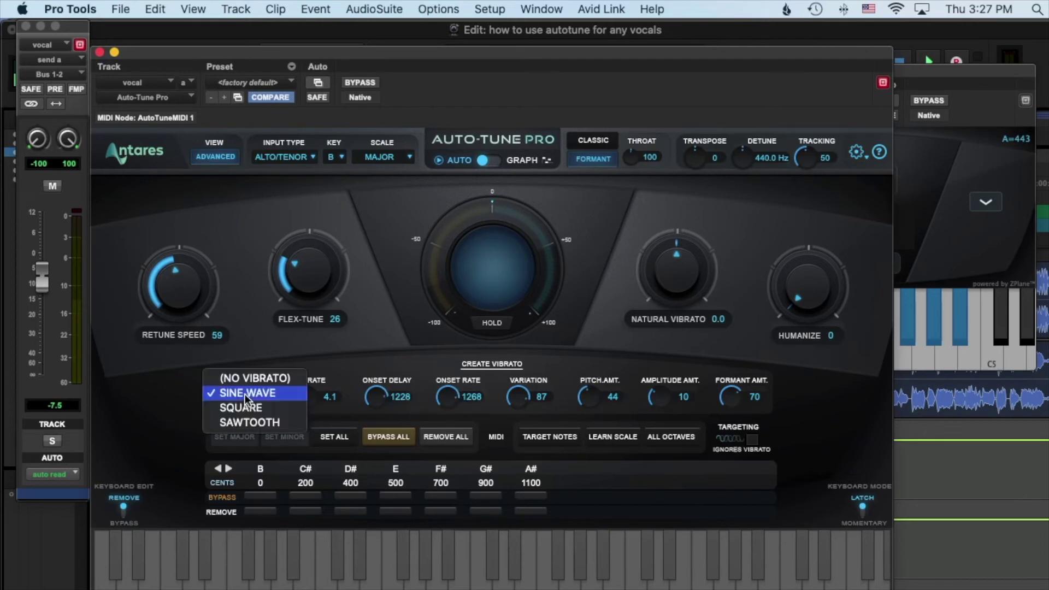
left_click(276, 356)
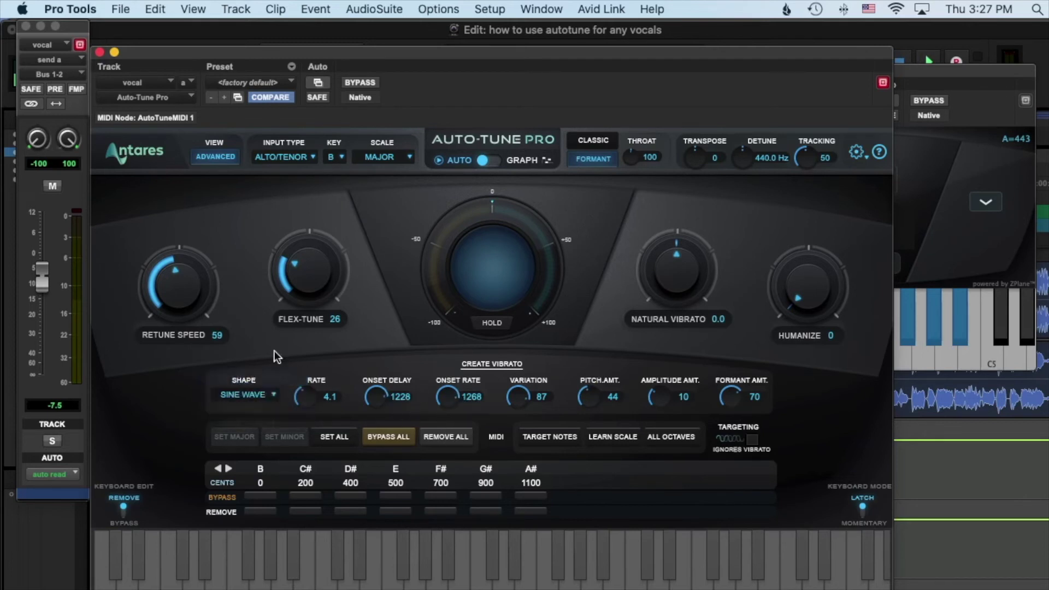
left_click(227, 157)
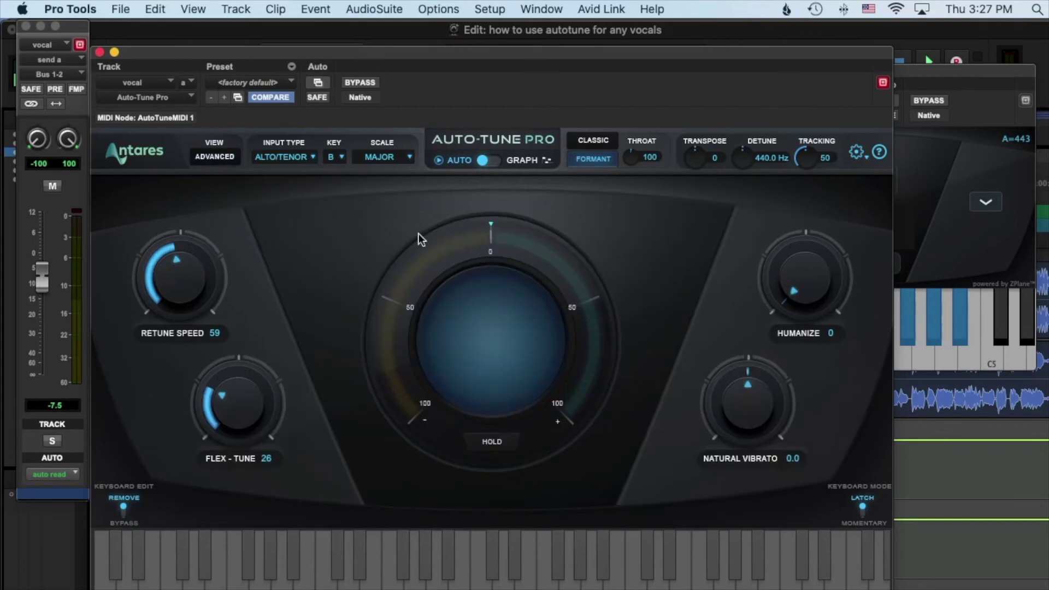
- Switch Auto-Tune Pro to Graph mode and place the edit point at 13|3|506 in the vocal clip
left_click(494, 160)
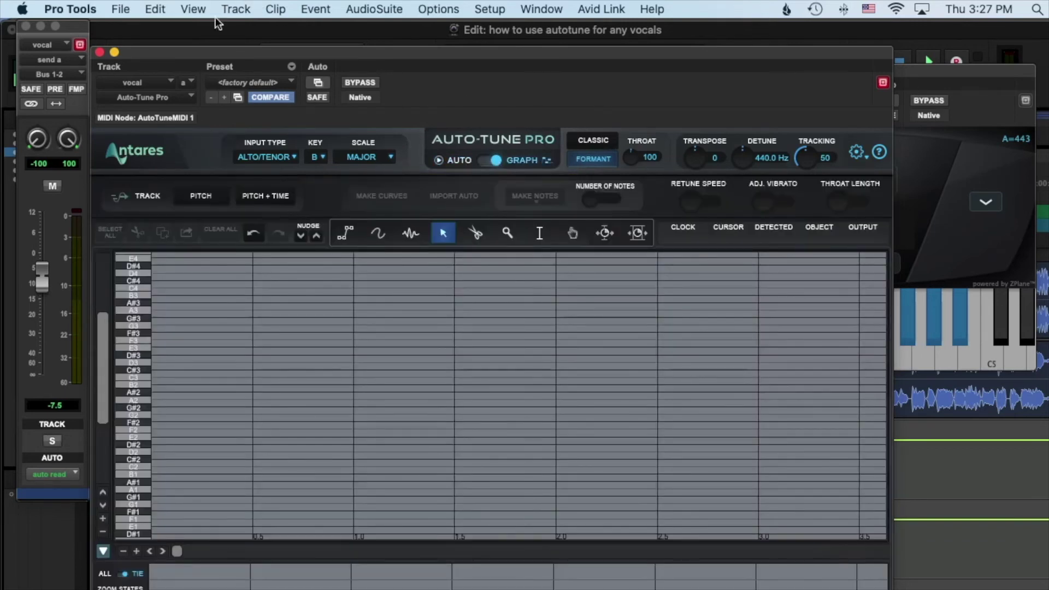
left_click_drag(126, 48, 426, 476)
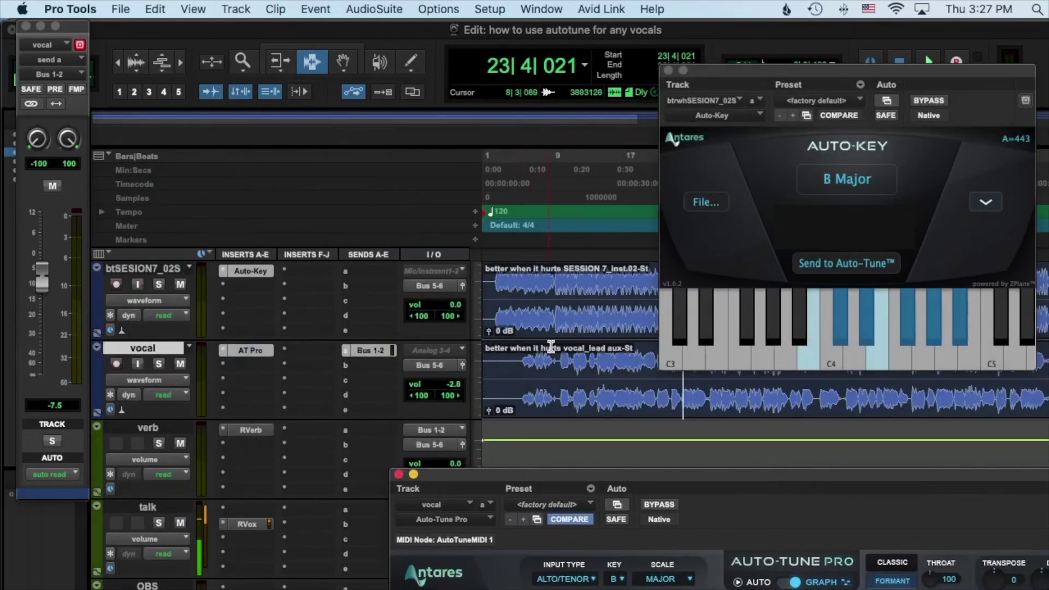
left_click(596, 358)
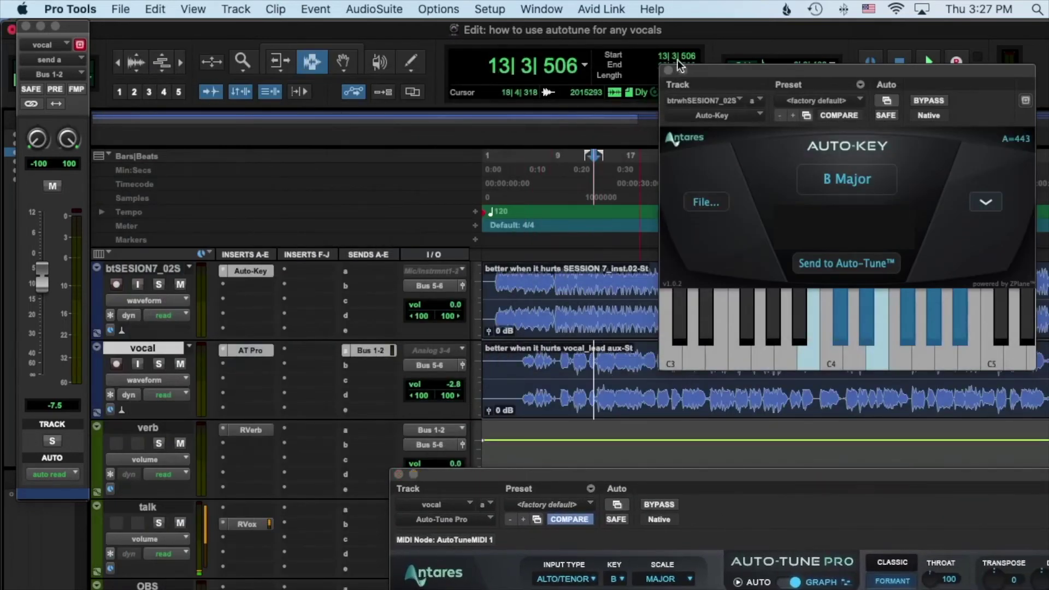
- Close the Auto-Key window and position the Auto-Tune graph over the edit window
left_click(668, 70)
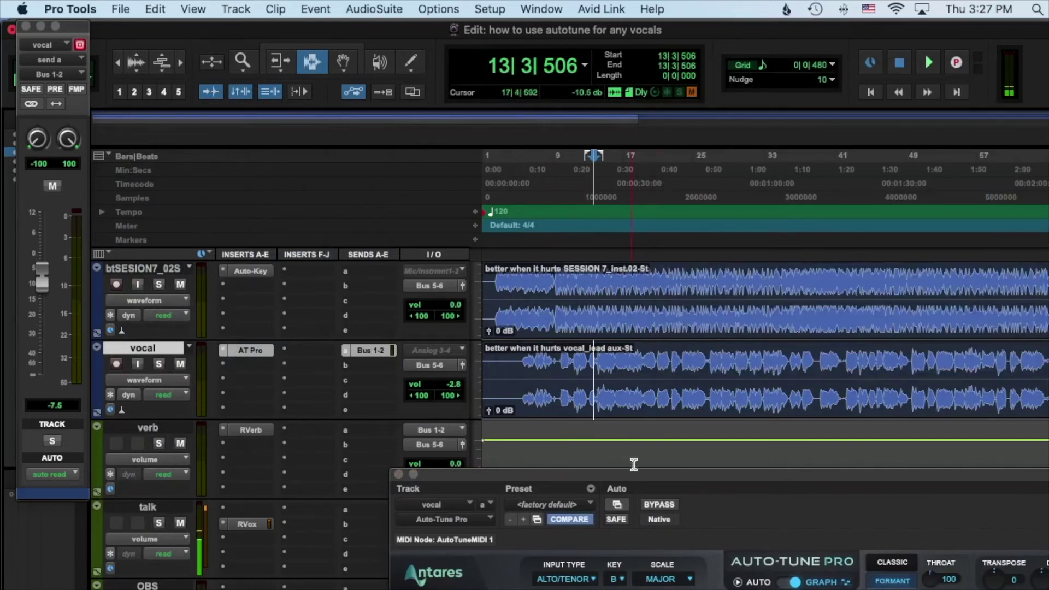
left_click_drag(637, 473, 595, 376)
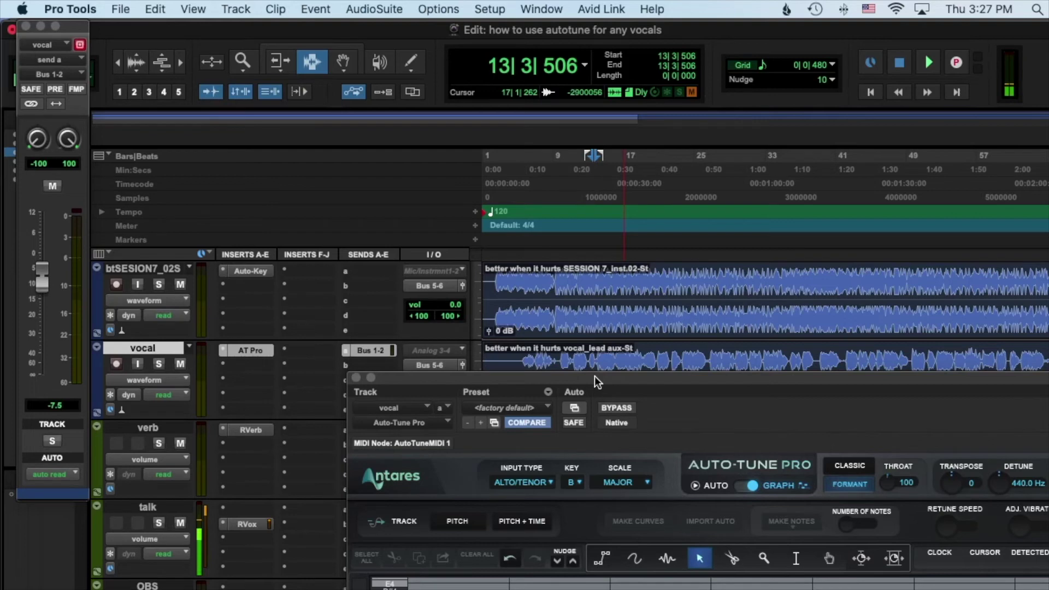
left_click_drag(594, 375, 454, 35)
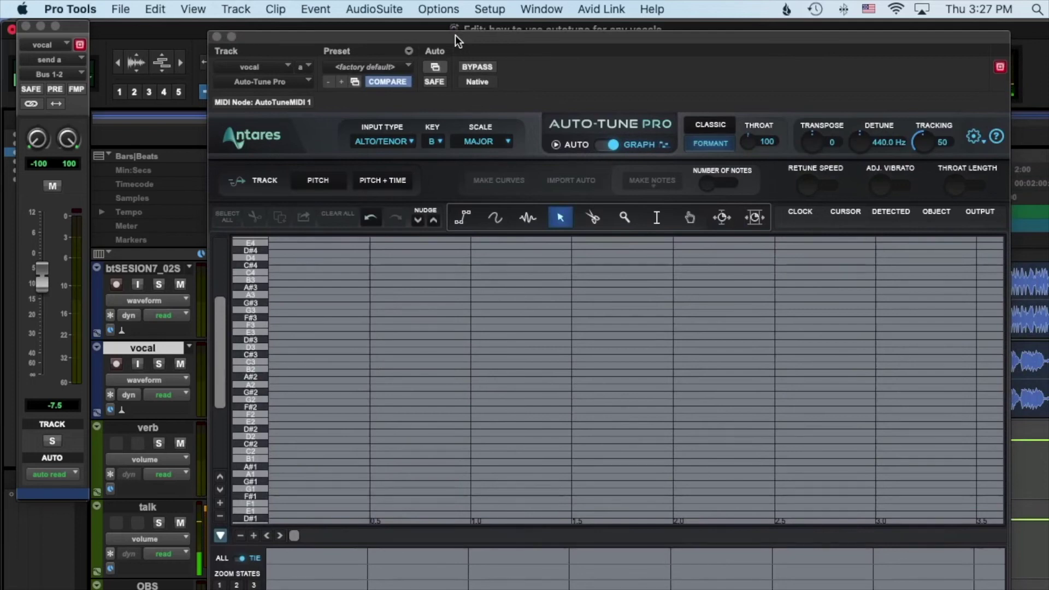
left_click_drag(455, 35, 457, 41)
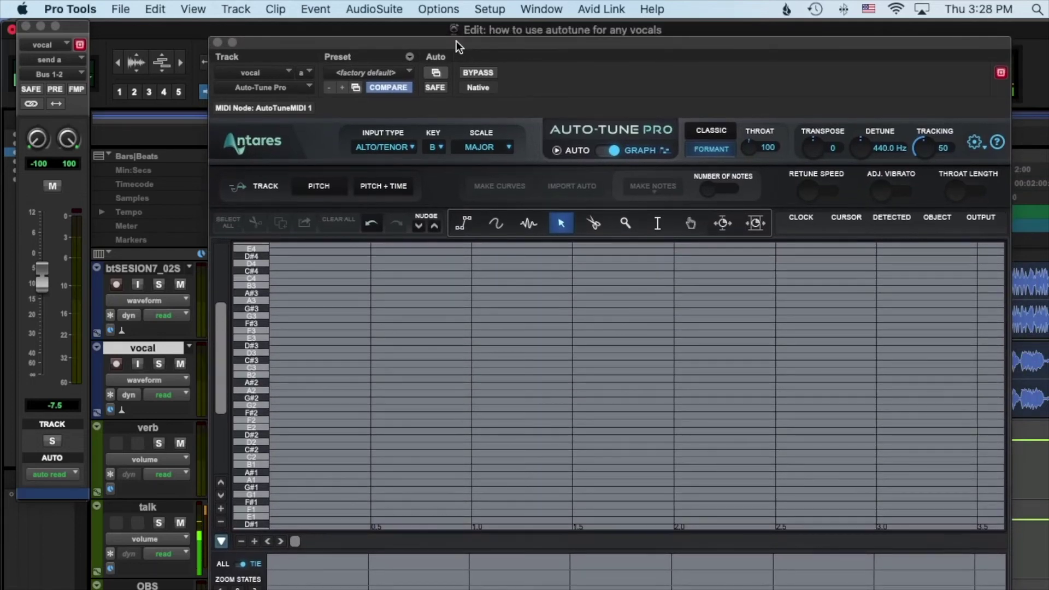
left_click_drag(457, 41, 422, 42)
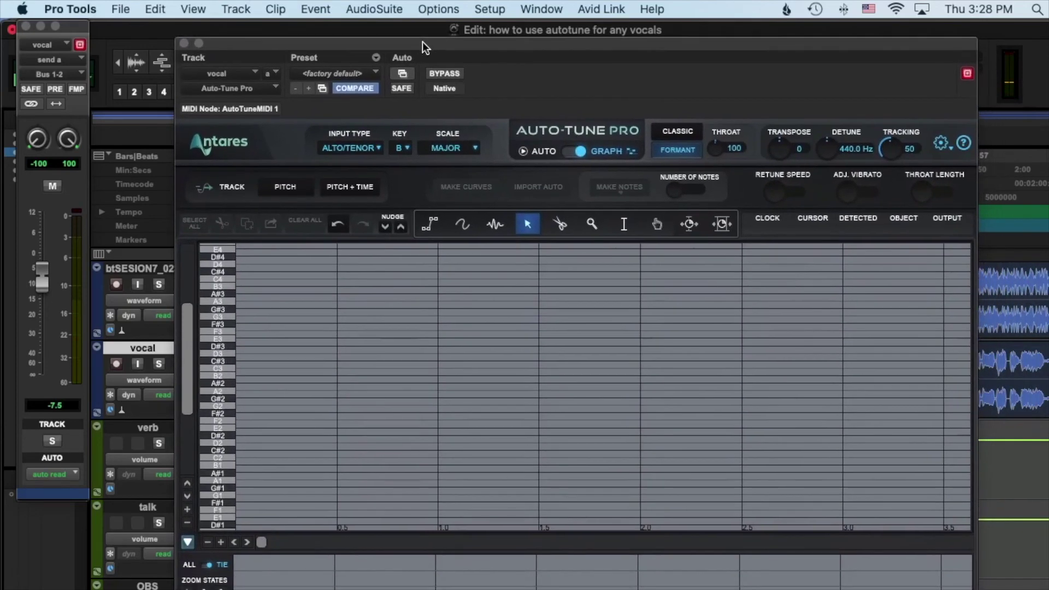
- Track the vocal's pitch with PITCH in the Track section, then stop playback once captured
left_click(287, 187)
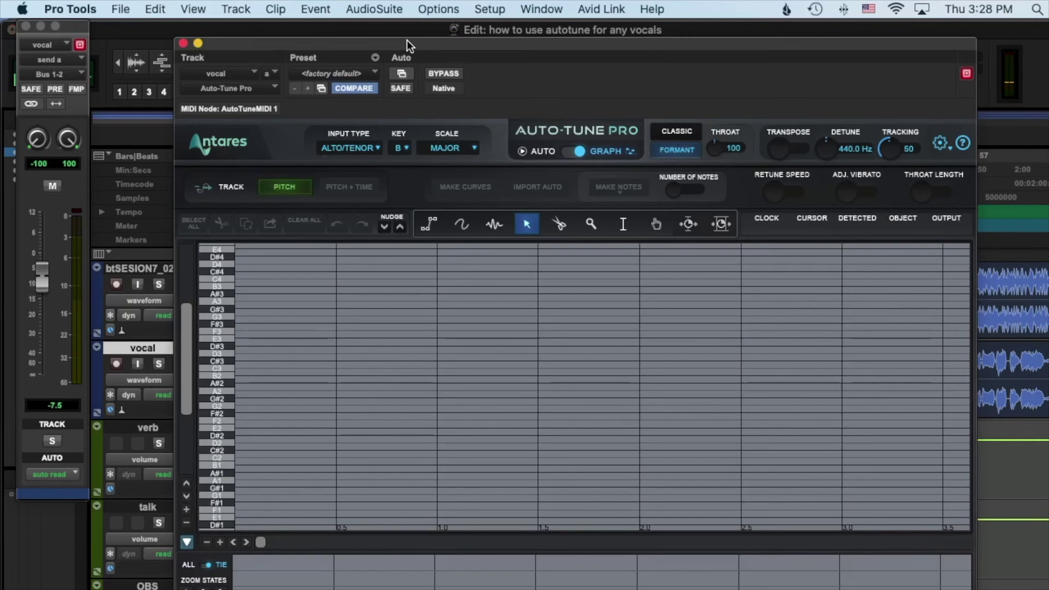
mouse_move(408, 41)
left_mouse_down()
mouse_move(438, 459)
mouse_move(467, 459)
mouse_move(361, 272)
mouse_move(276, 74)
mouse_move(306, 43)
mouse_move(339, 32)
left_mouse_up()
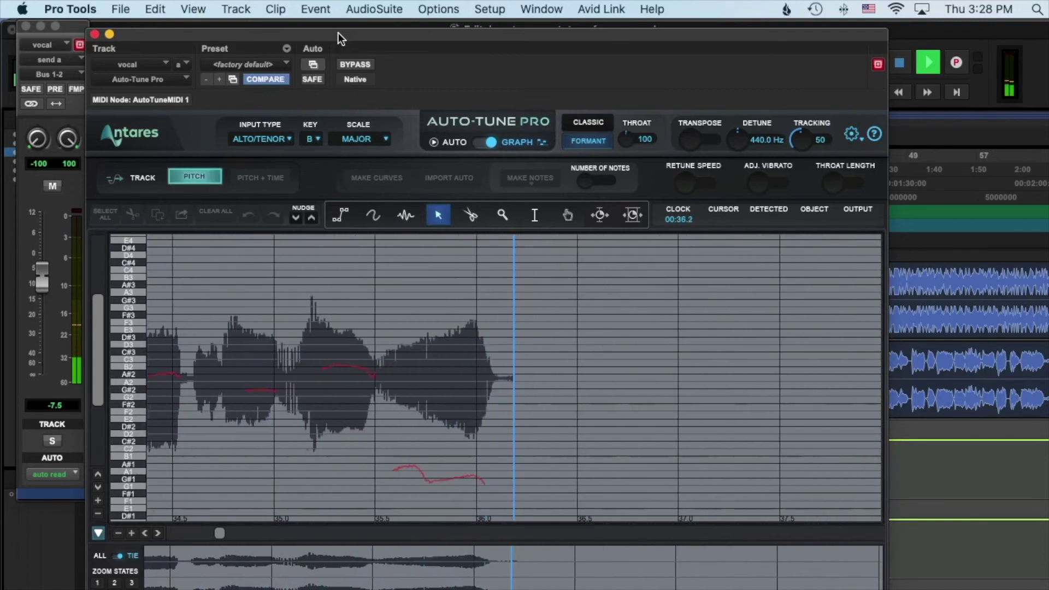
key("space")
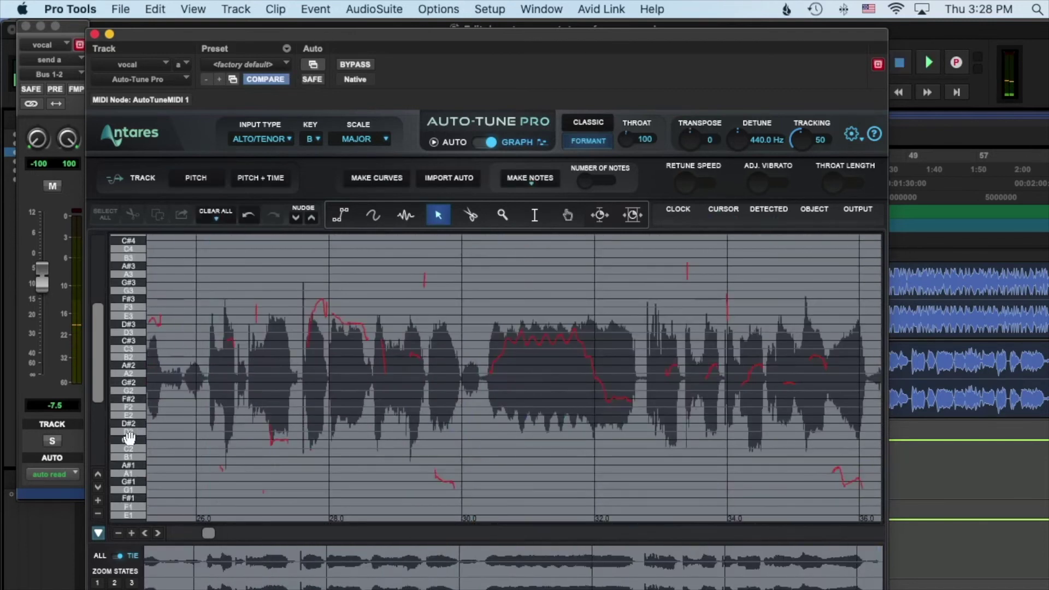
- Zoom the pitch graph vertically to F2–F#3, toggle Auto Scroll, and audition the vocal
left_click(97, 502)
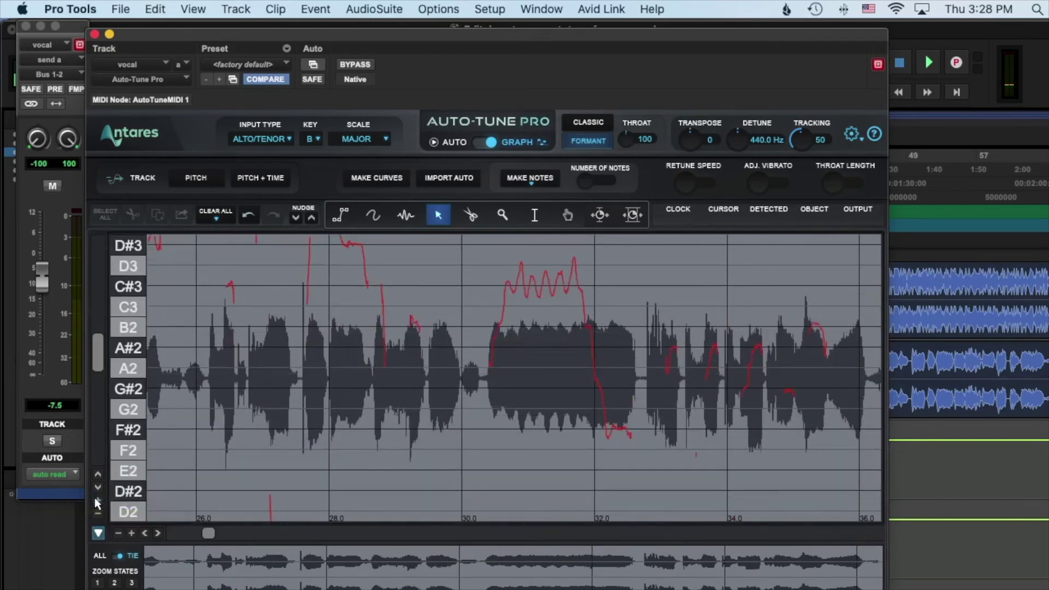
scroll(278, 443, "up", 3)
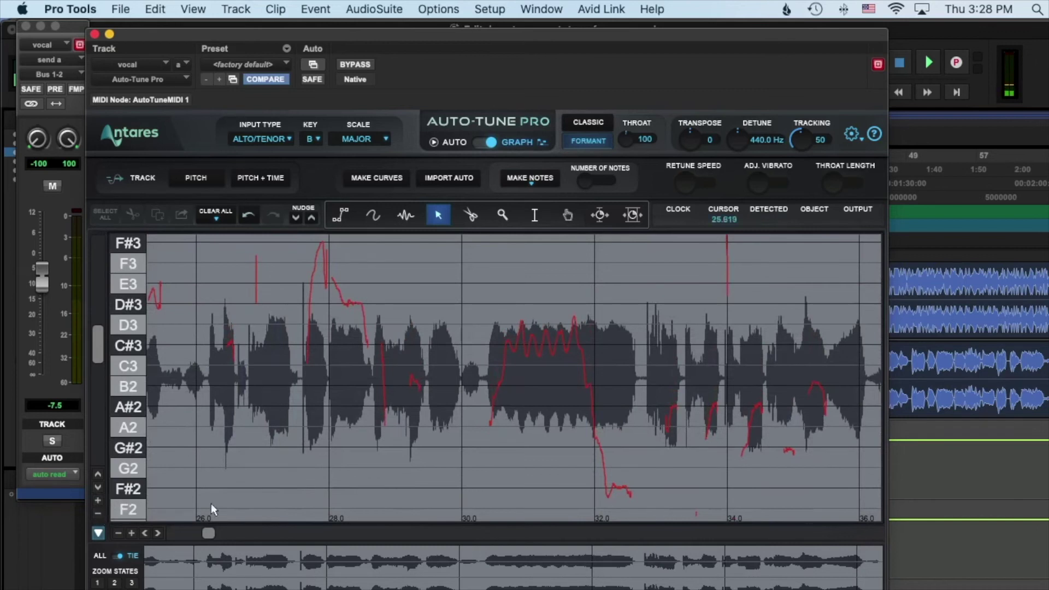
left_click(851, 131)
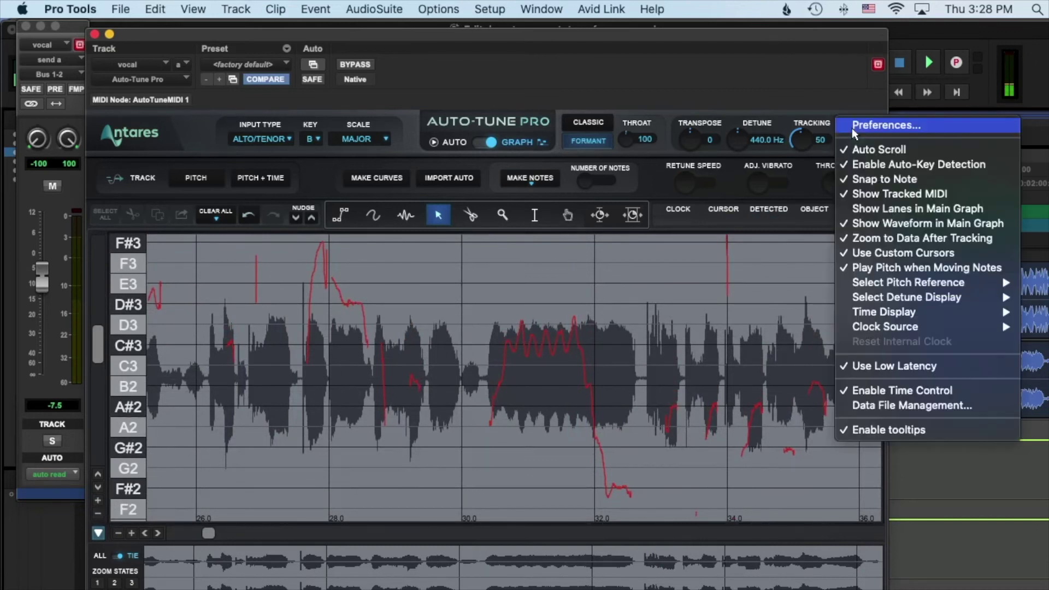
left_click(879, 150)
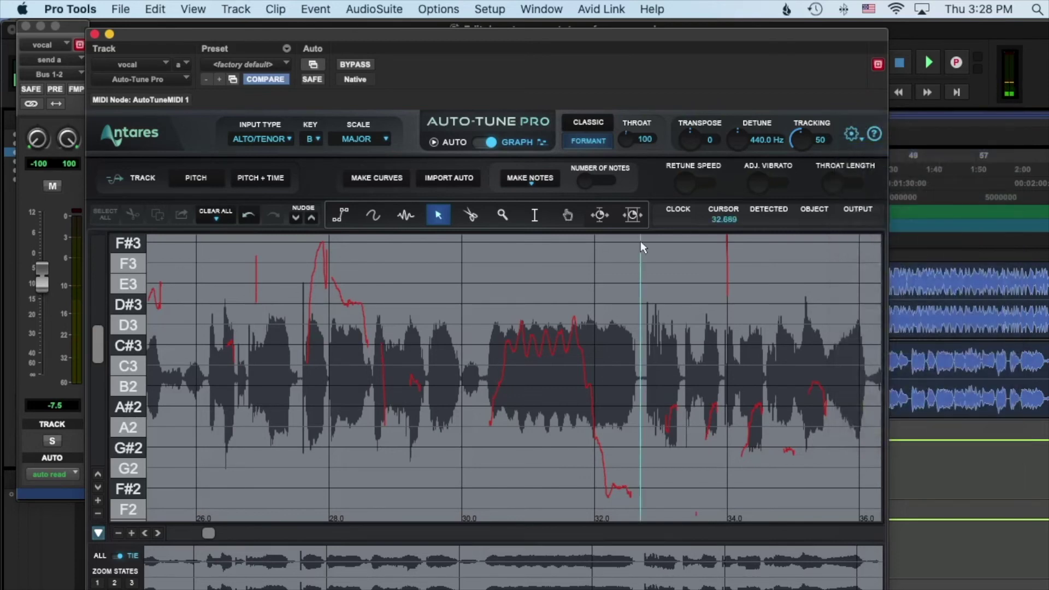
key("space")
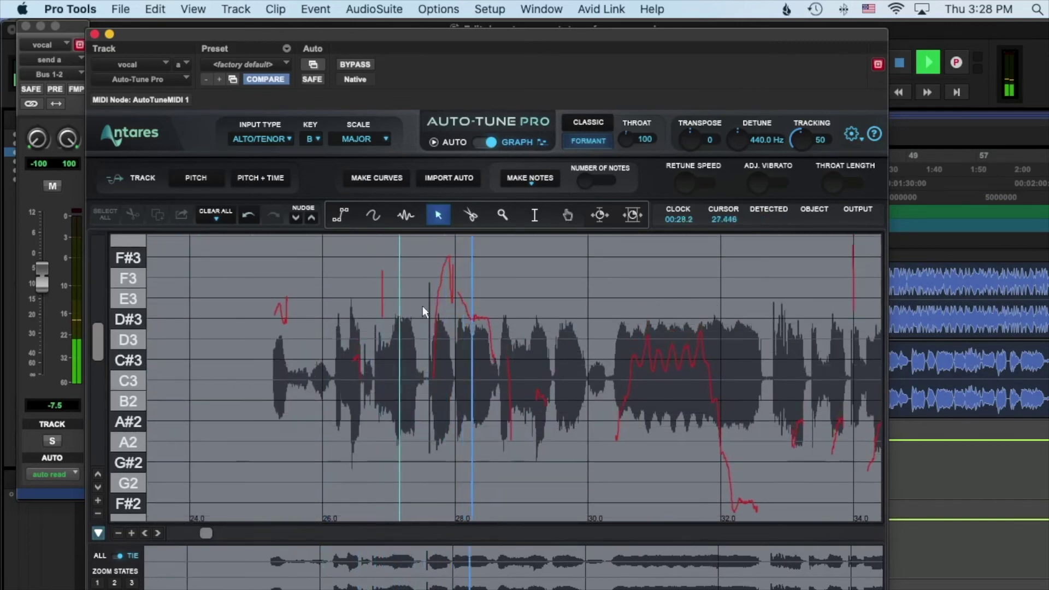
key("space")
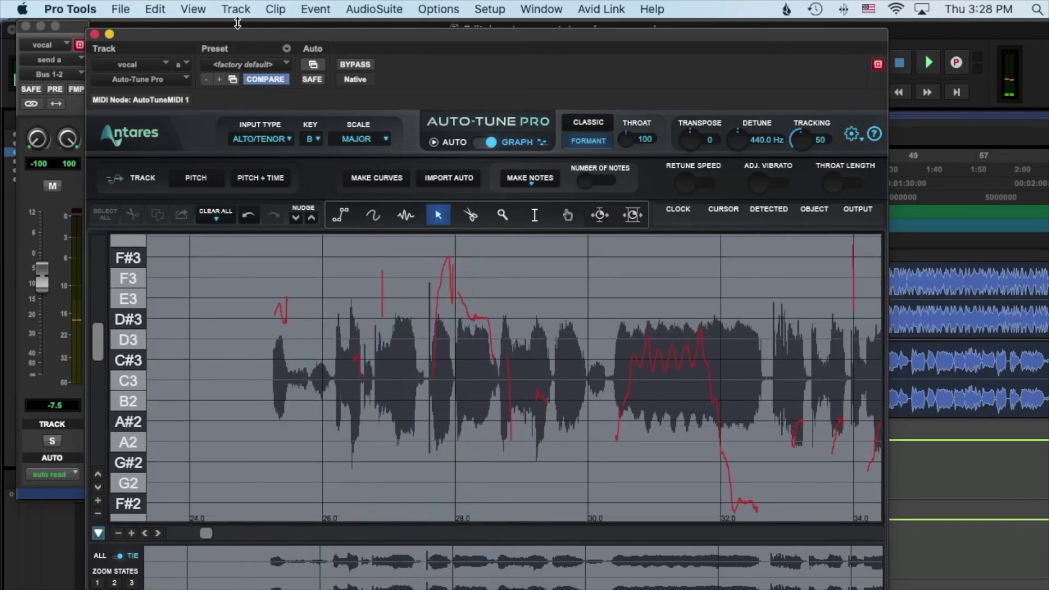
- Set a new start point in the vocal clip and bring the Auto-Tune graph back over the tracks
left_click_drag(243, 34, 484, 463)
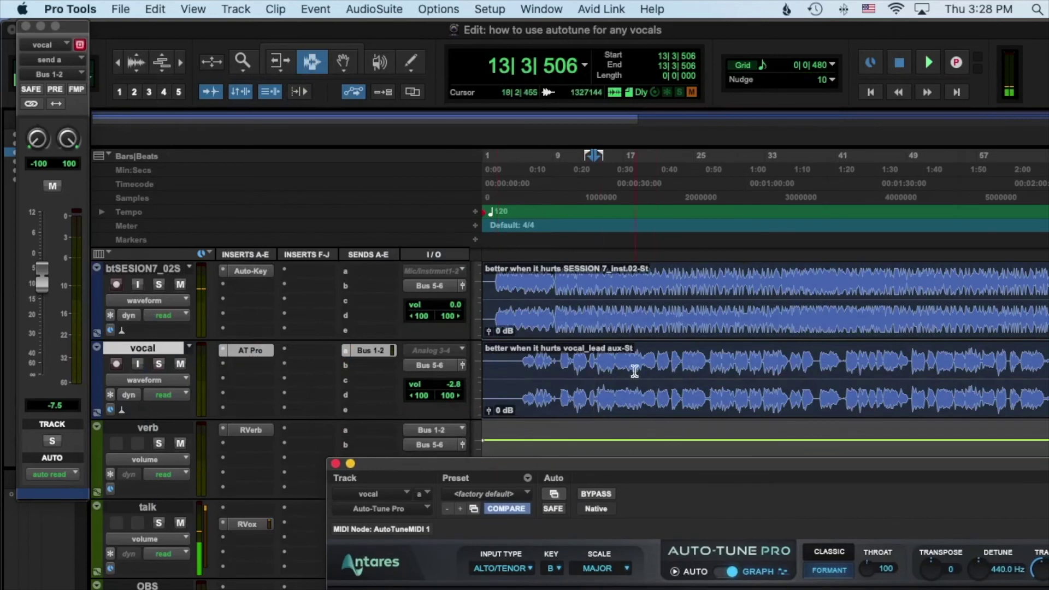
left_click(595, 356)
left_click_drag(620, 462, 438, 63)
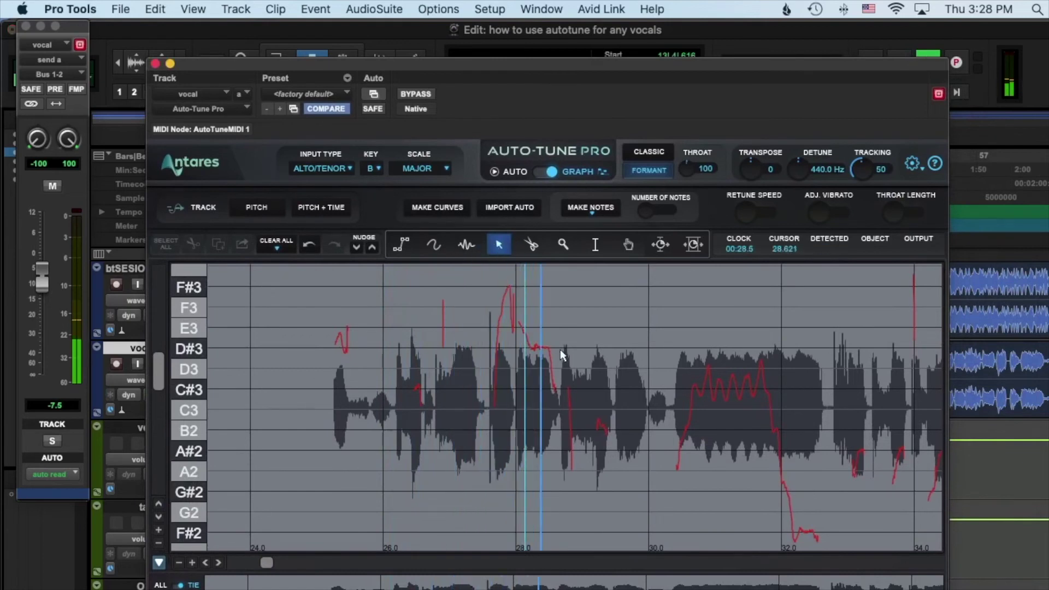
key("space")
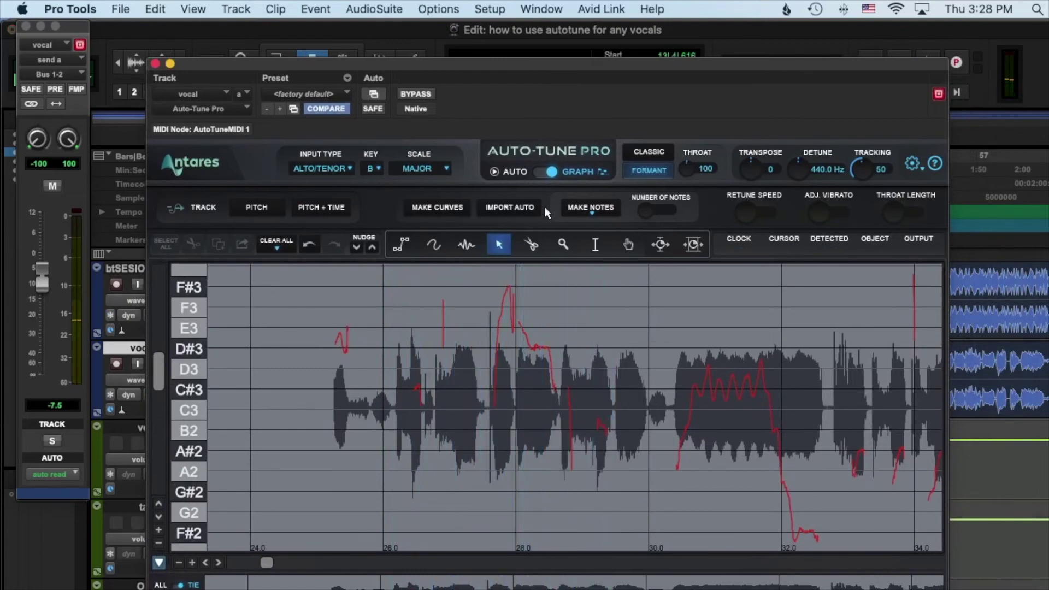
- Draw and lengthen a B2 note object with the Object tool, then audition the correction
left_click(467, 245)
left_click(596, 425)
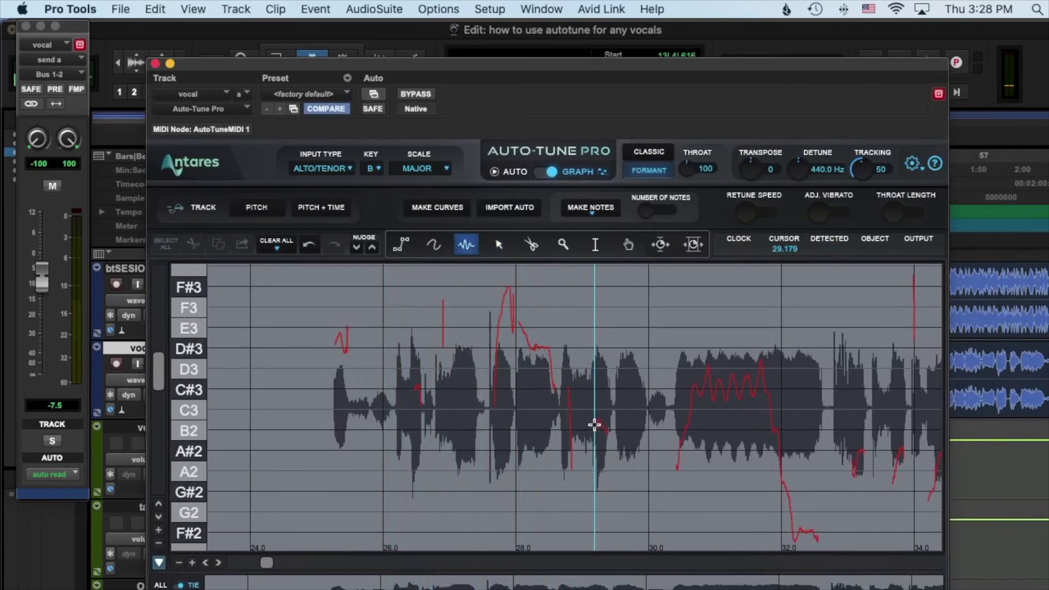
left_click_drag(602, 425, 609, 424)
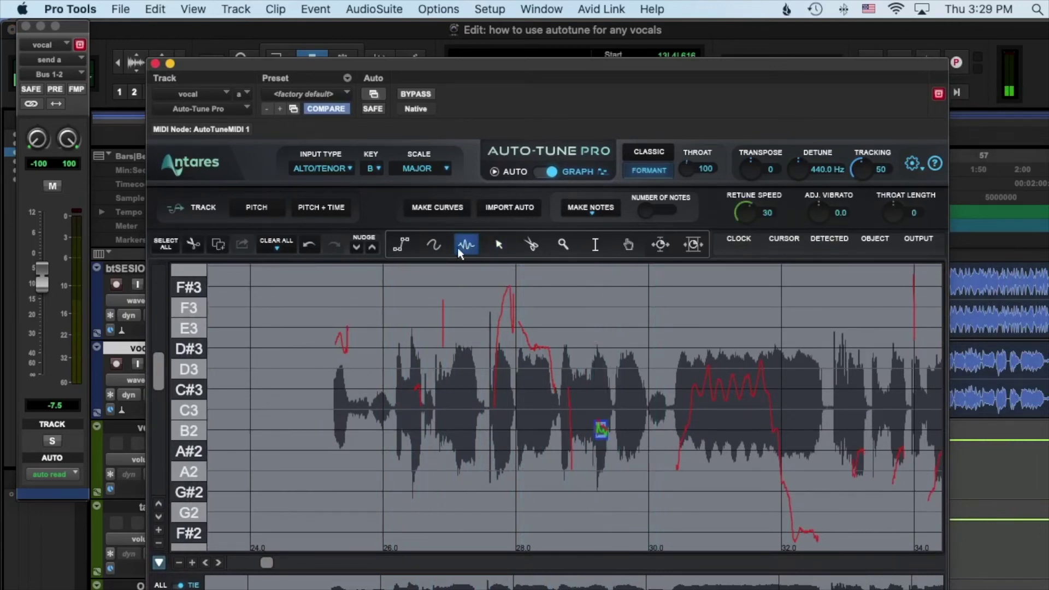
key("space")
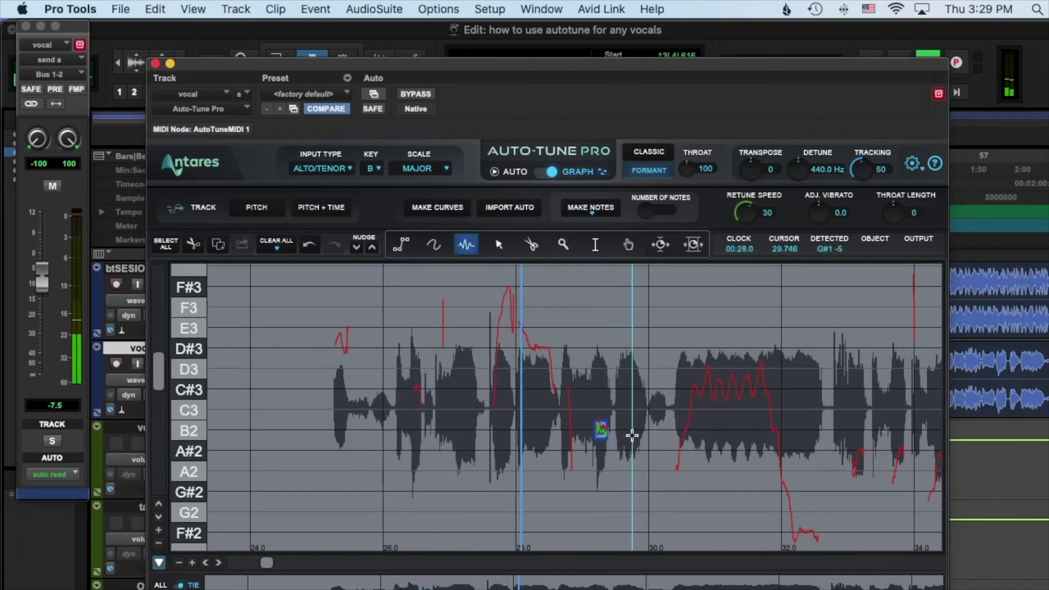
key("space")
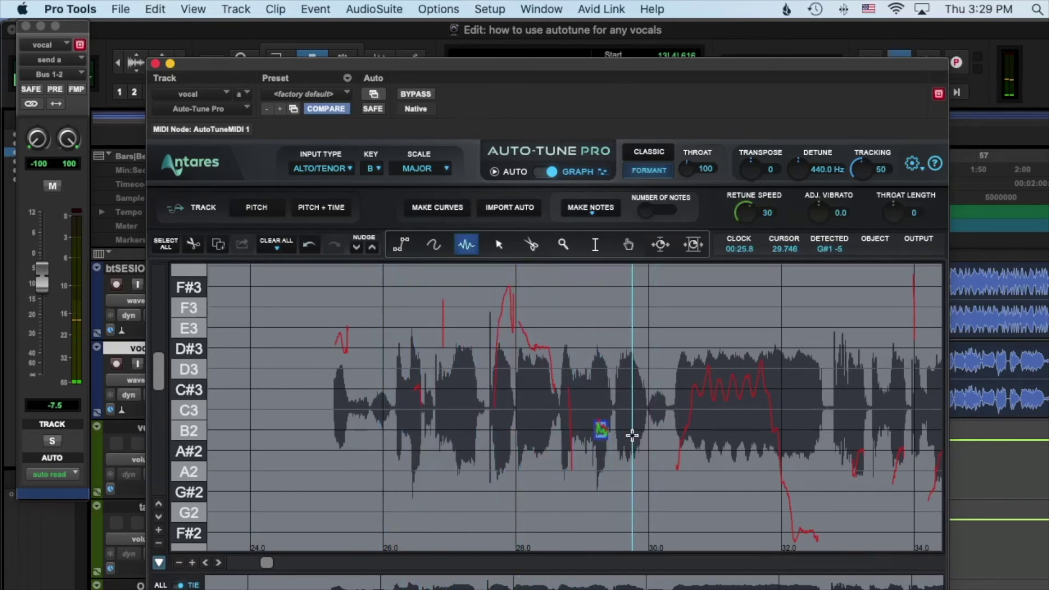
key("space")
key("space")
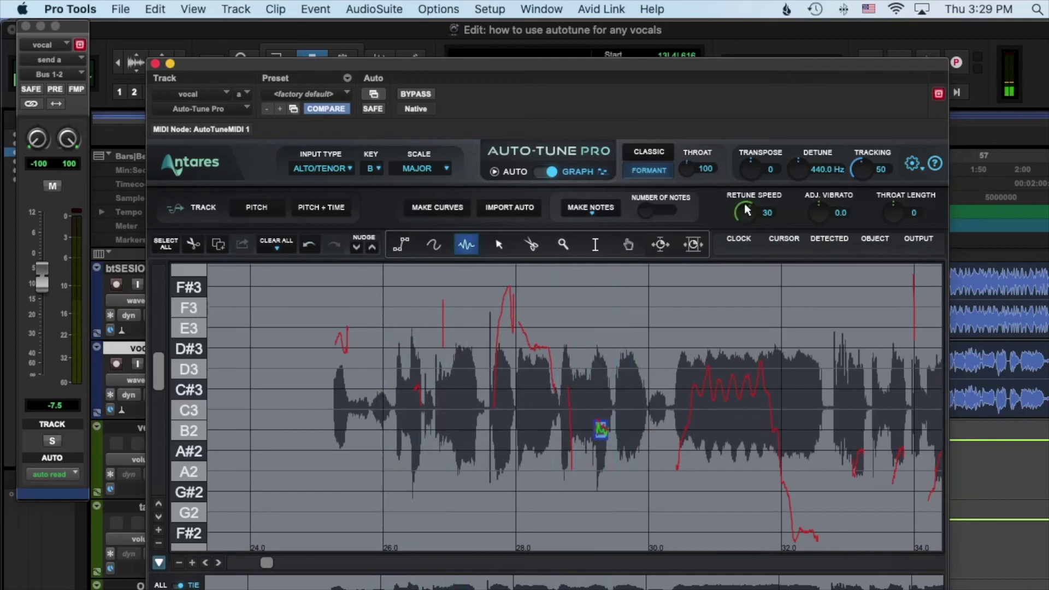
- Lower the B2 note's retune speed to 6 and audition the corrected phrase
left_click_drag(747, 205, 752, 168)
key("space")
left_click_drag(746, 214, 750, 218)
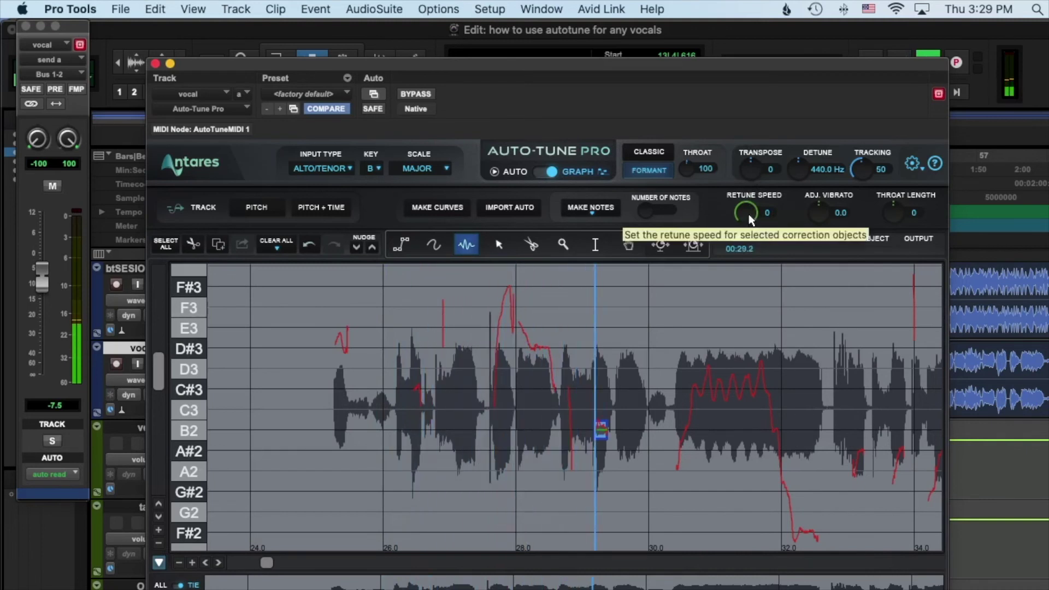
key("space")
left_click_drag(749, 214, 748, 219)
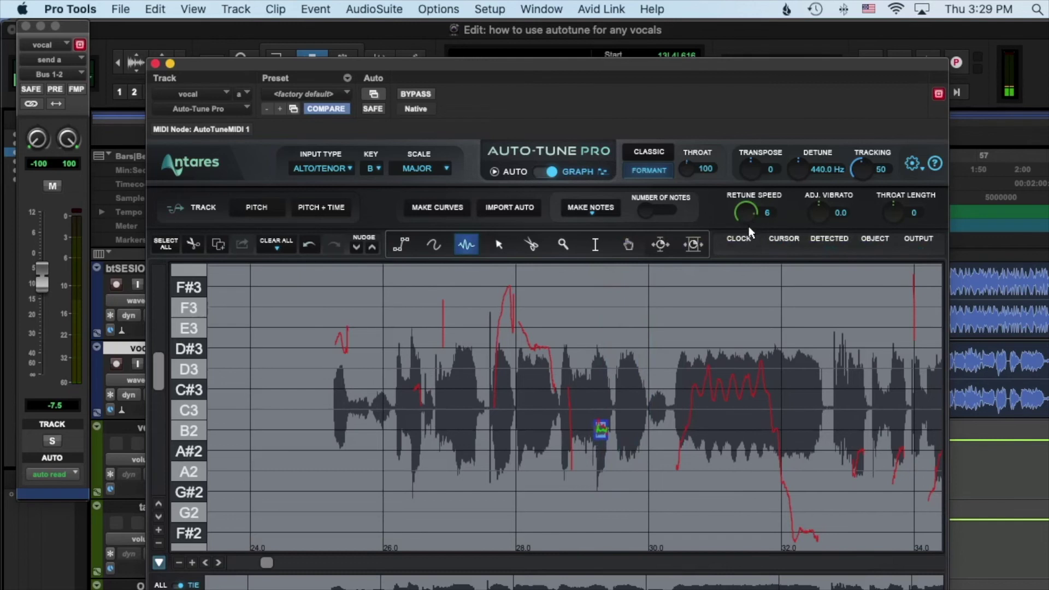
key("space")
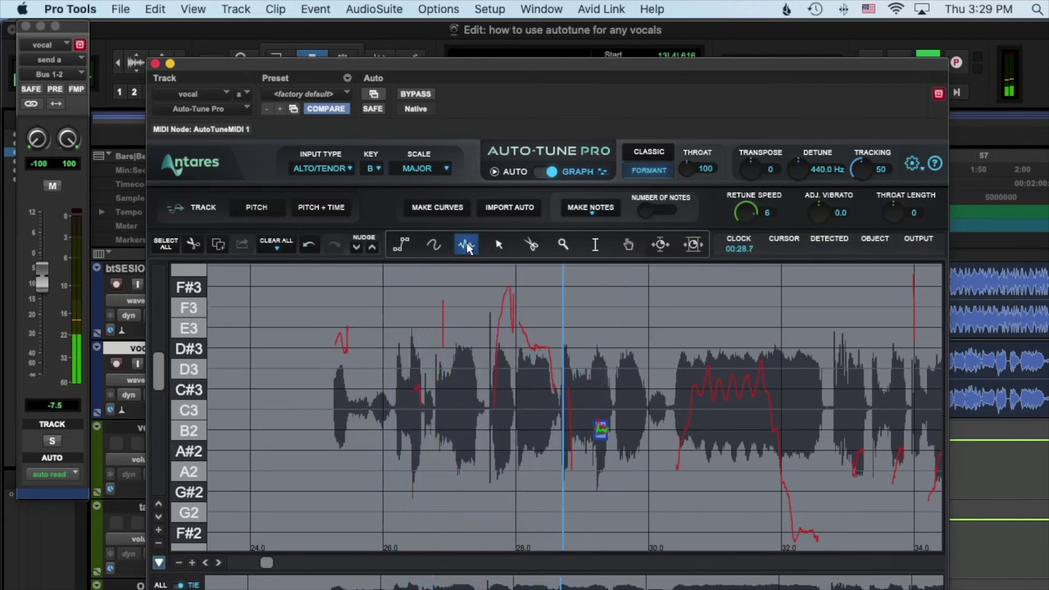
key("space")
- Set the D#3 correction object's retune speed to 10 while auditioning it
left_click(539, 345)
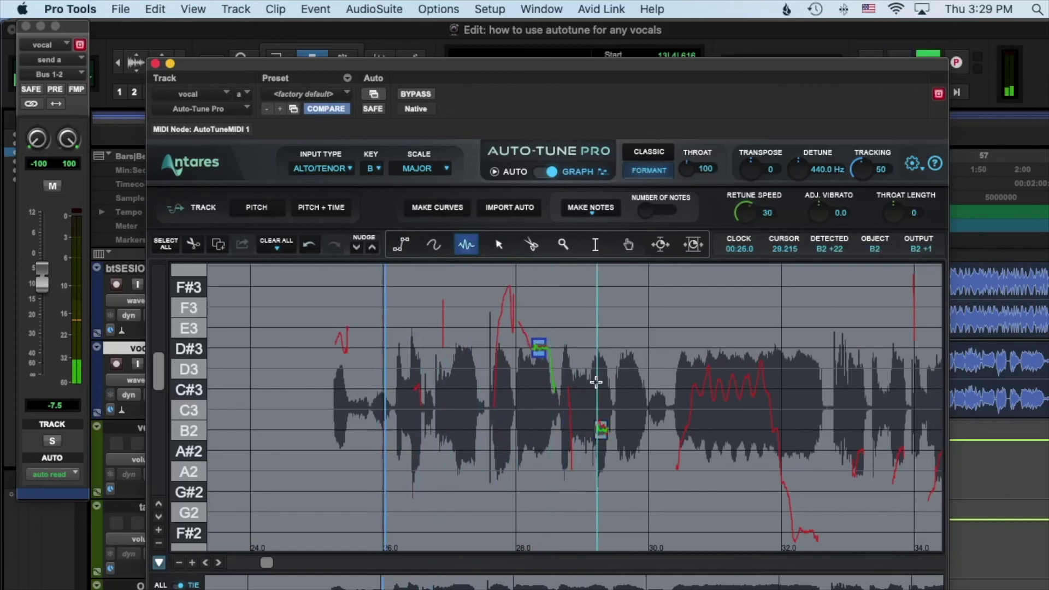
key("space")
left_click_drag(775, 215, 754, 197)
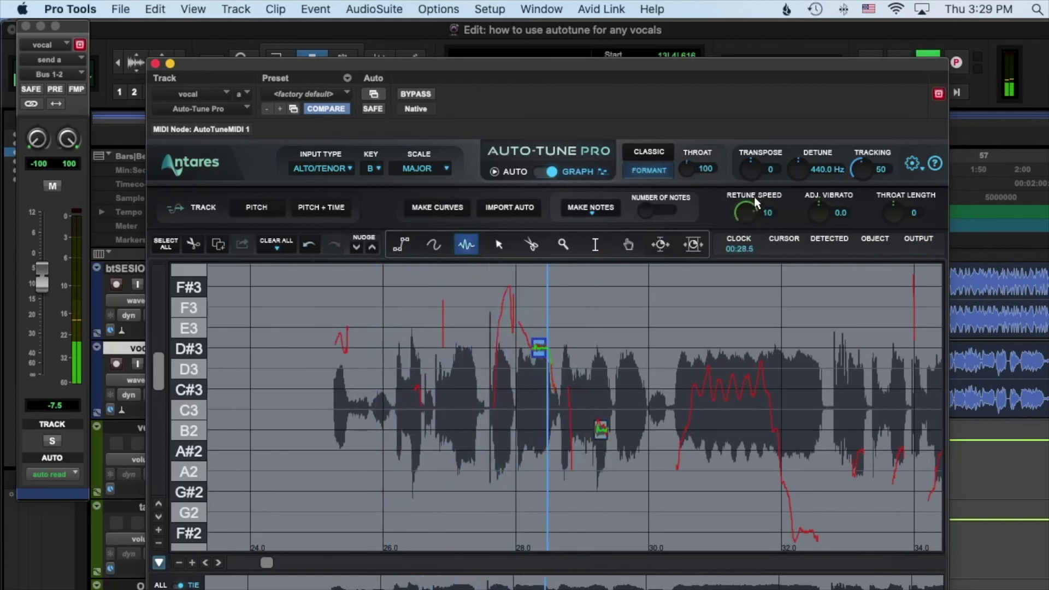
key("space")
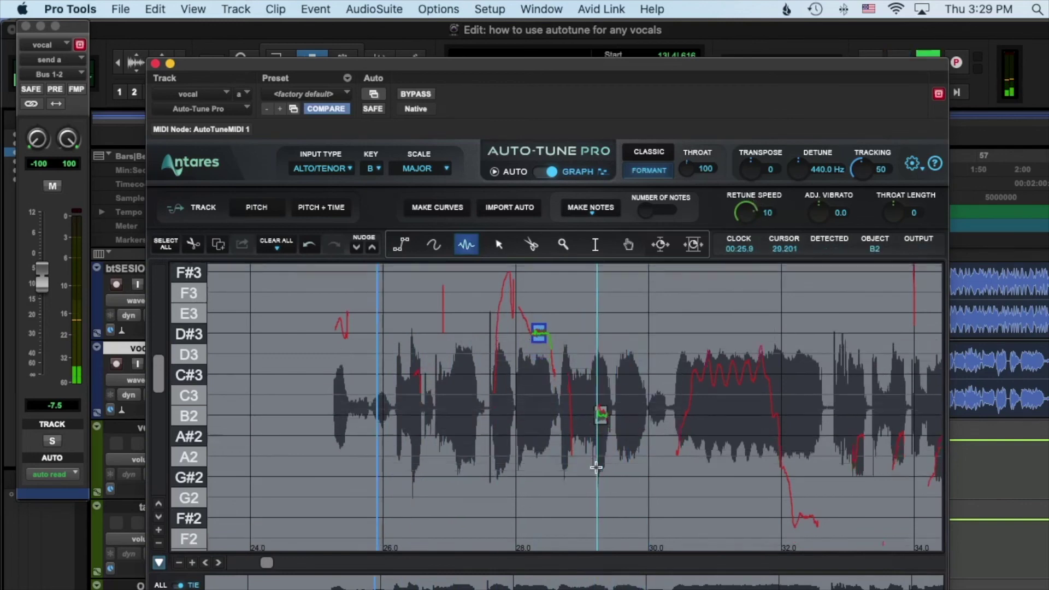
- Draw a correction note at G#1 and set its retune speed to 1
scroll(596, 467, "down", 5)
scroll(596, 467, "down", 2)
key("space")
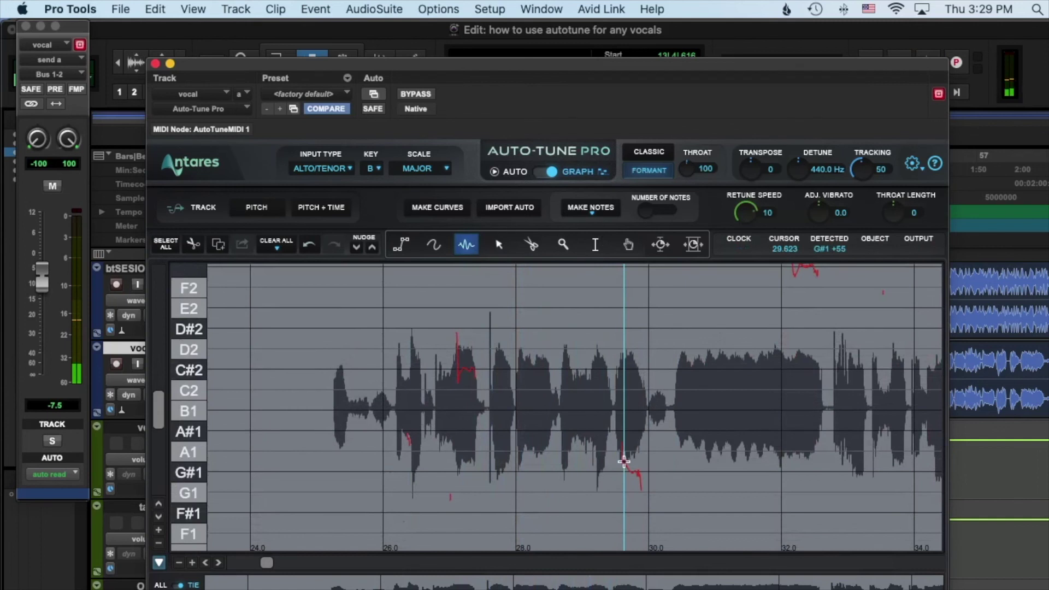
left_click_drag(621, 468, 635, 468)
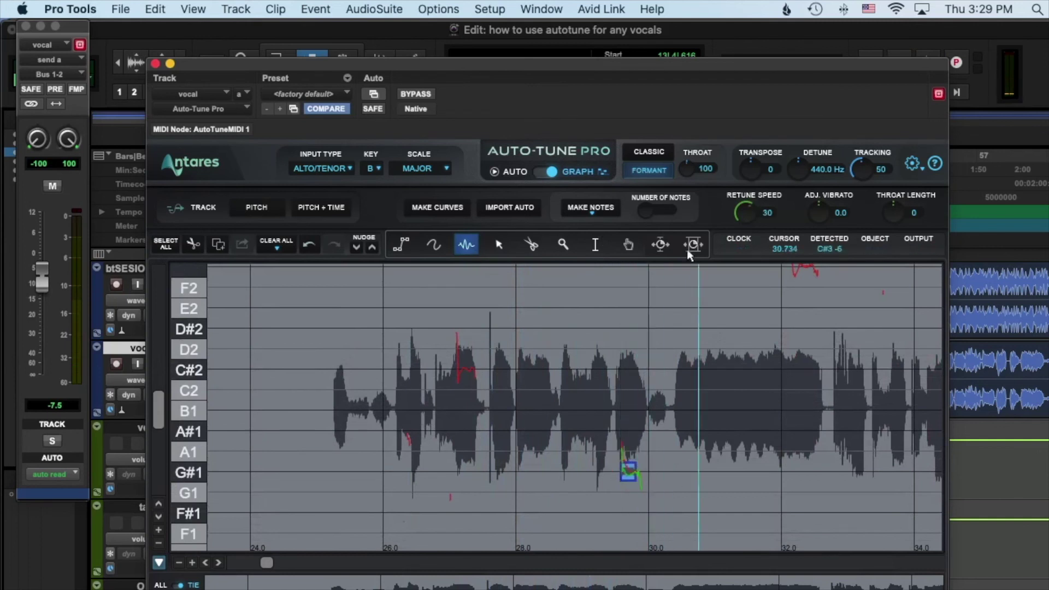
key("space")
left_click_drag(747, 207, 754, 162)
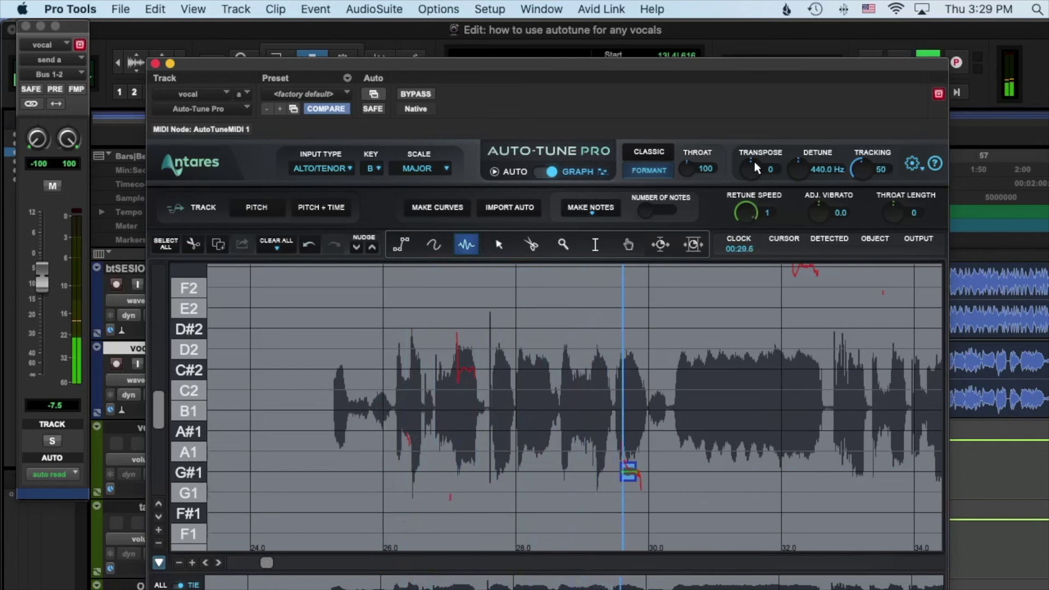
key("space")
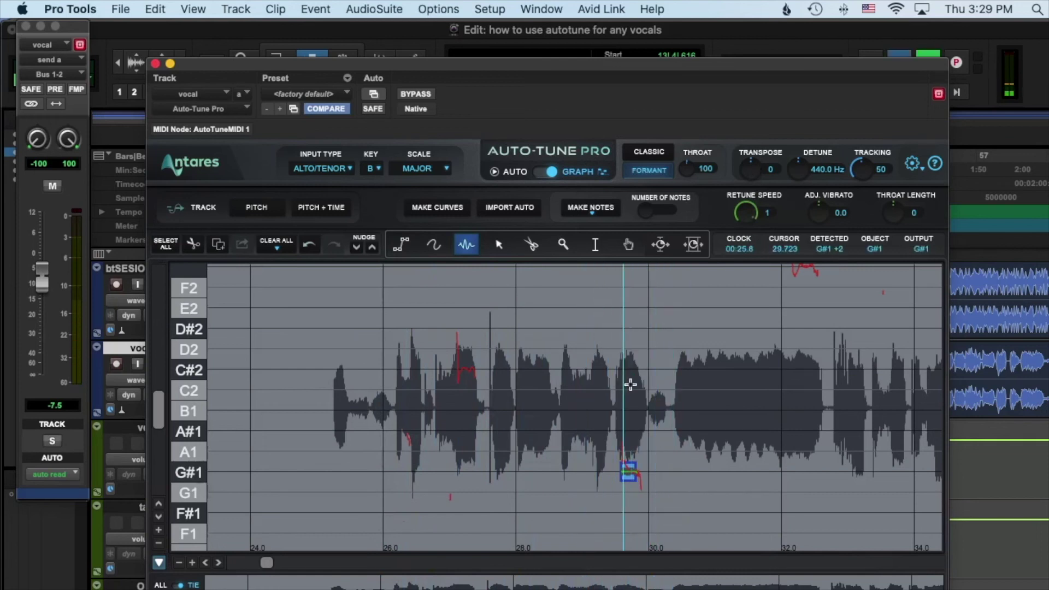
- Draw a correction note at C#2 near 26.9 s during playback
key("space")
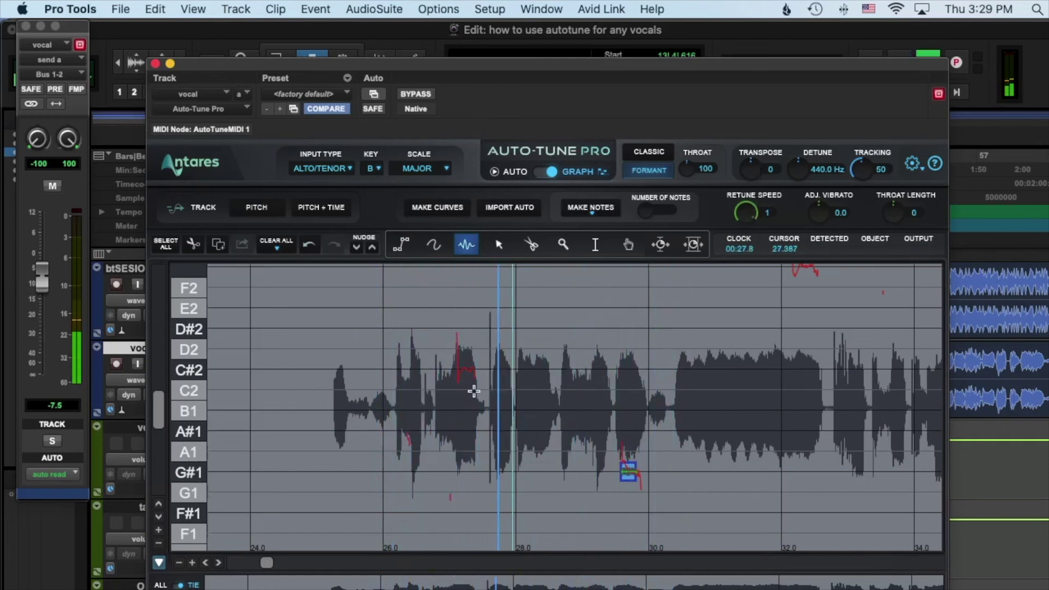
left_click_drag(461, 368, 477, 360)
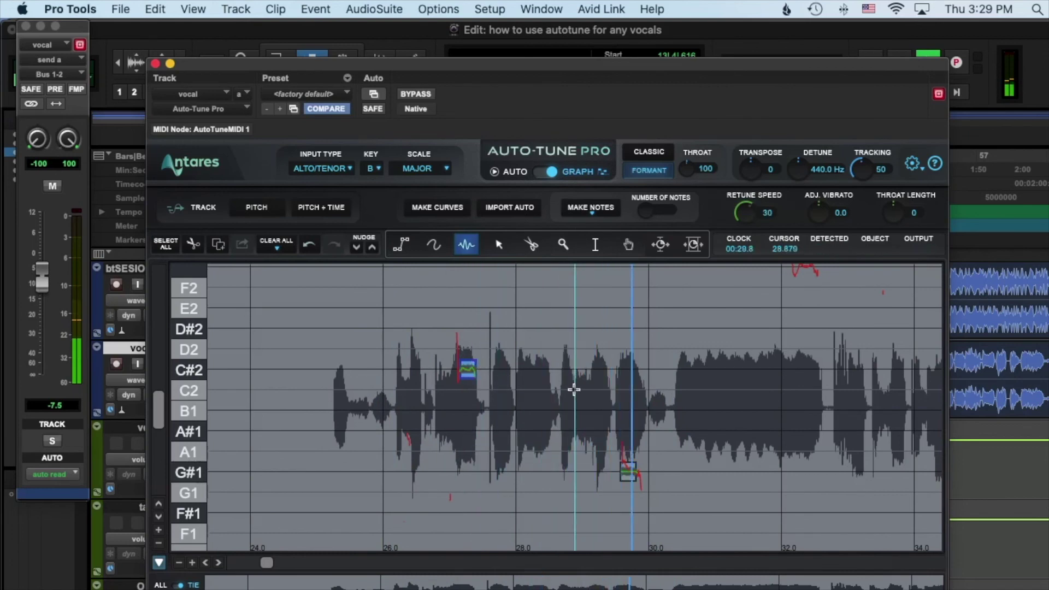
scroll(574, 389, "up", 4)
scroll(573, 389, "up", 3)
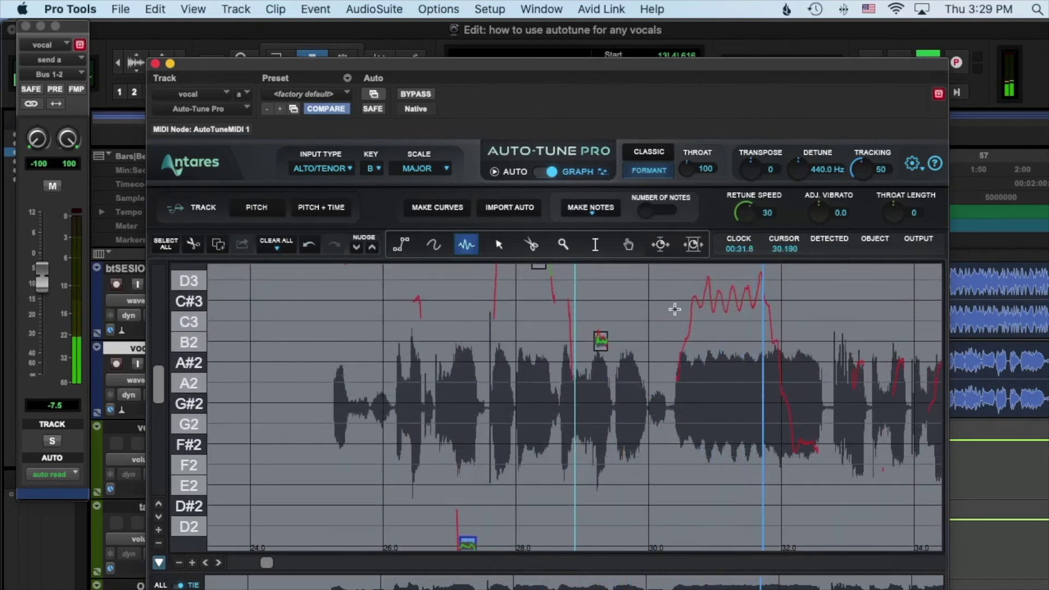
key("space")
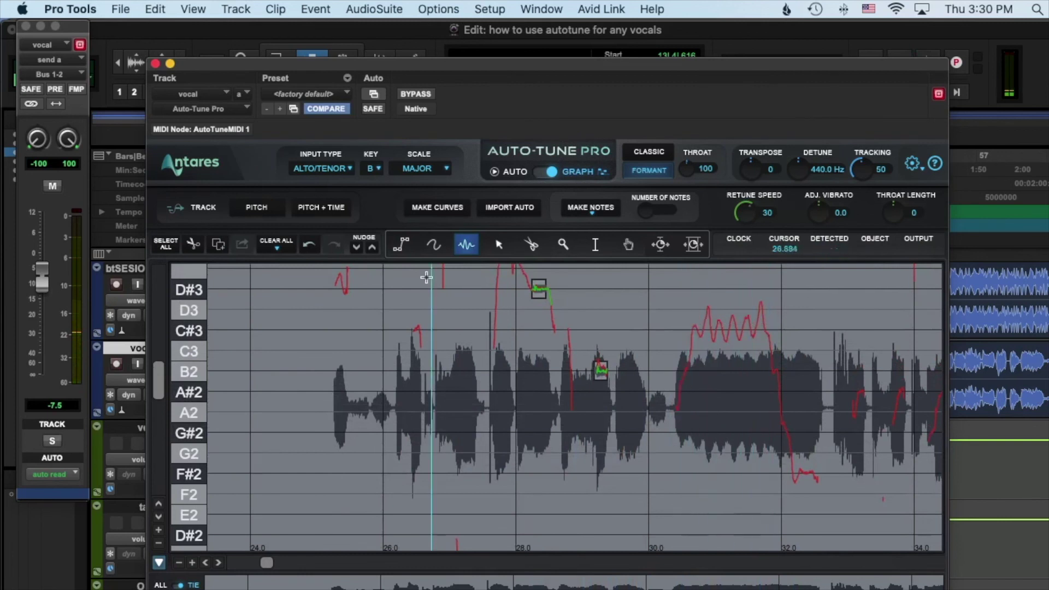
- Draw a flat C#3 line over the vibrato around 30.5–31.8 s, set retune speed 45, and audition
left_click(397, 244)
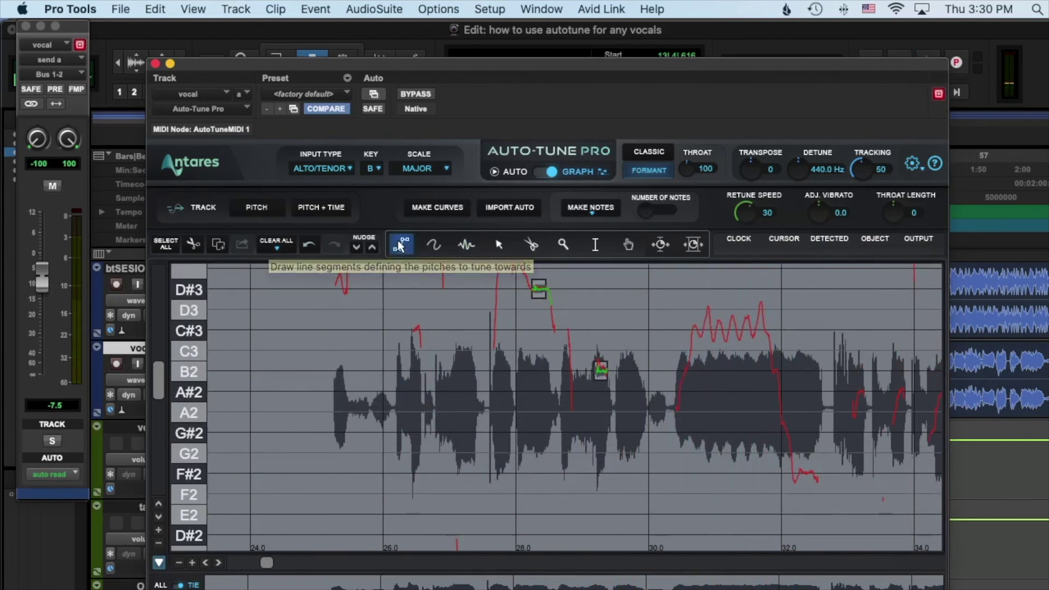
left_click(691, 328)
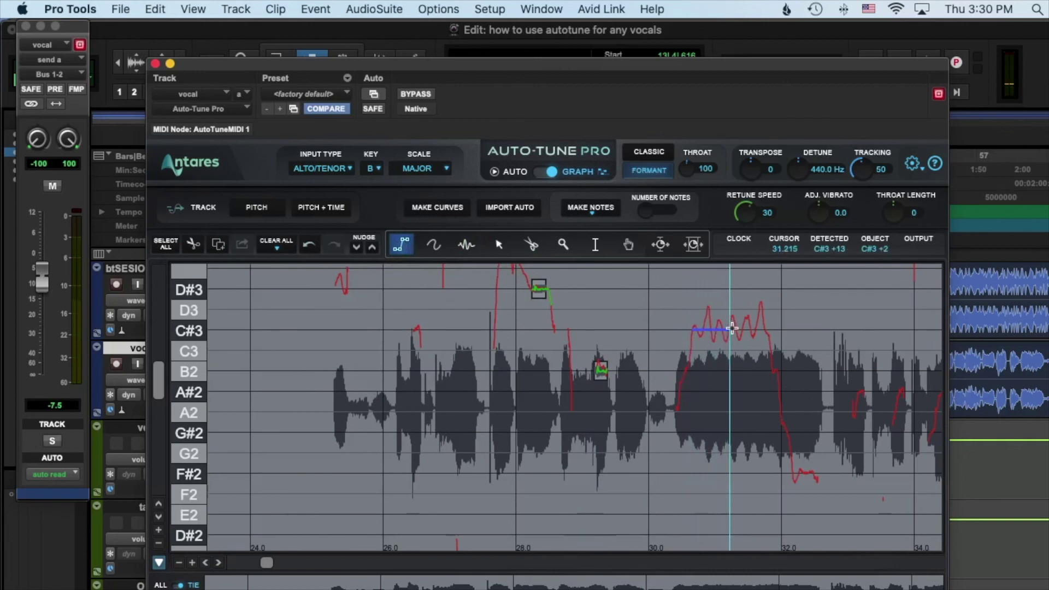
double_click(765, 328)
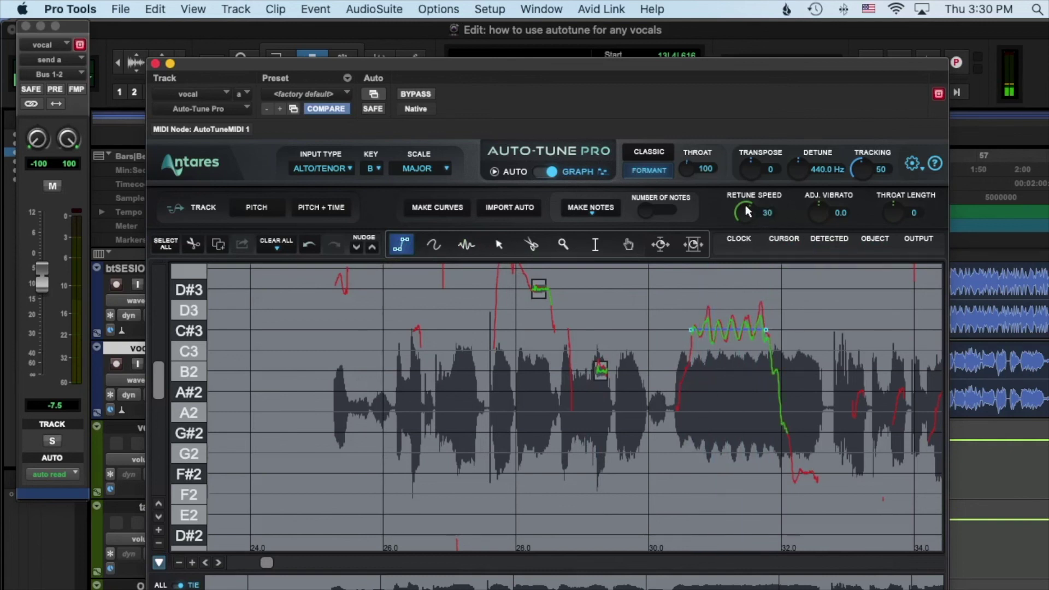
left_click_drag(748, 233, 751, 209)
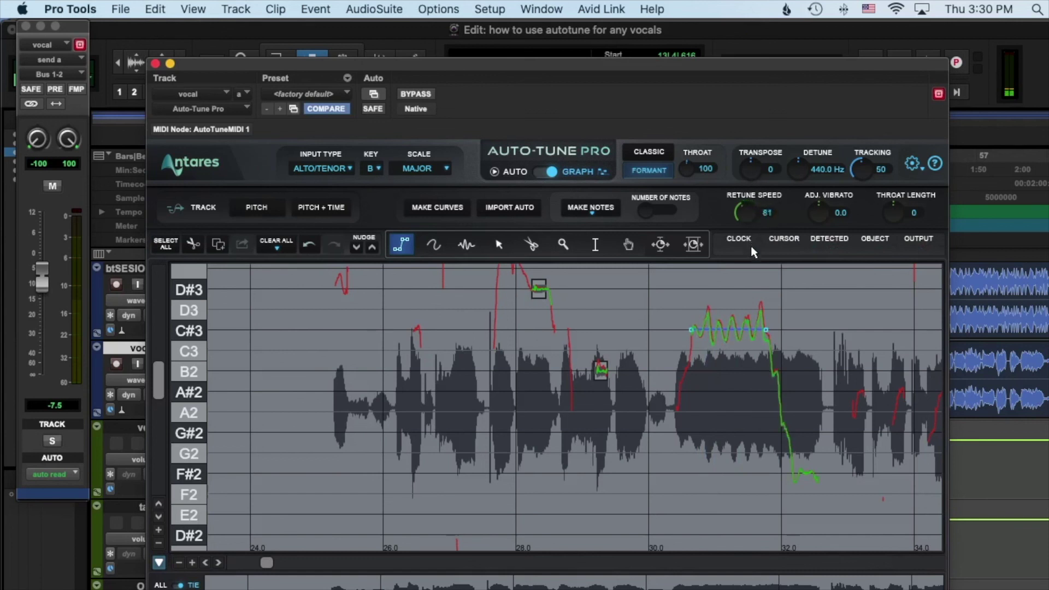
key("space")
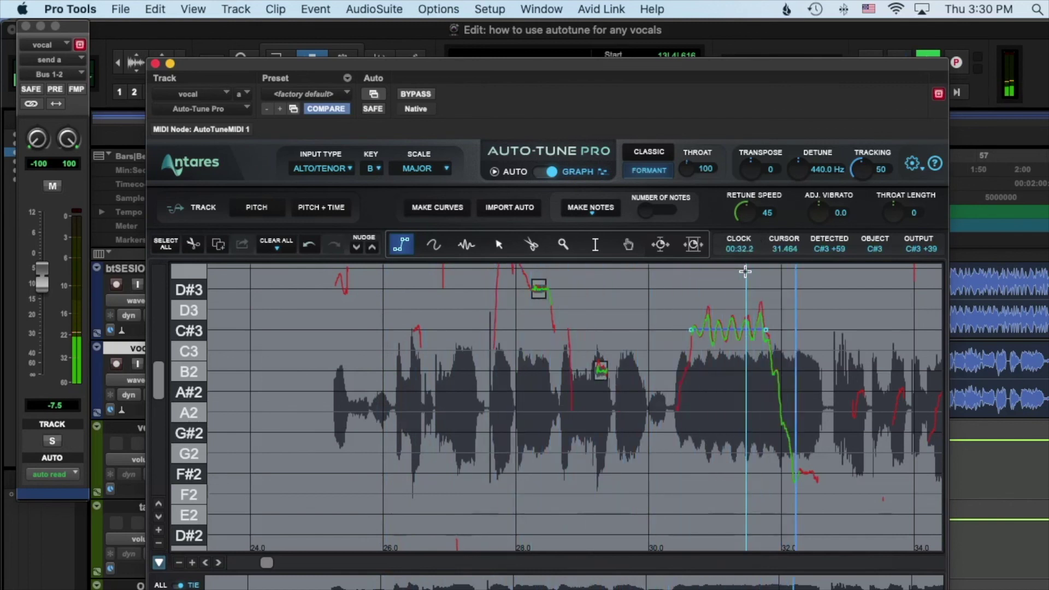
key("space")
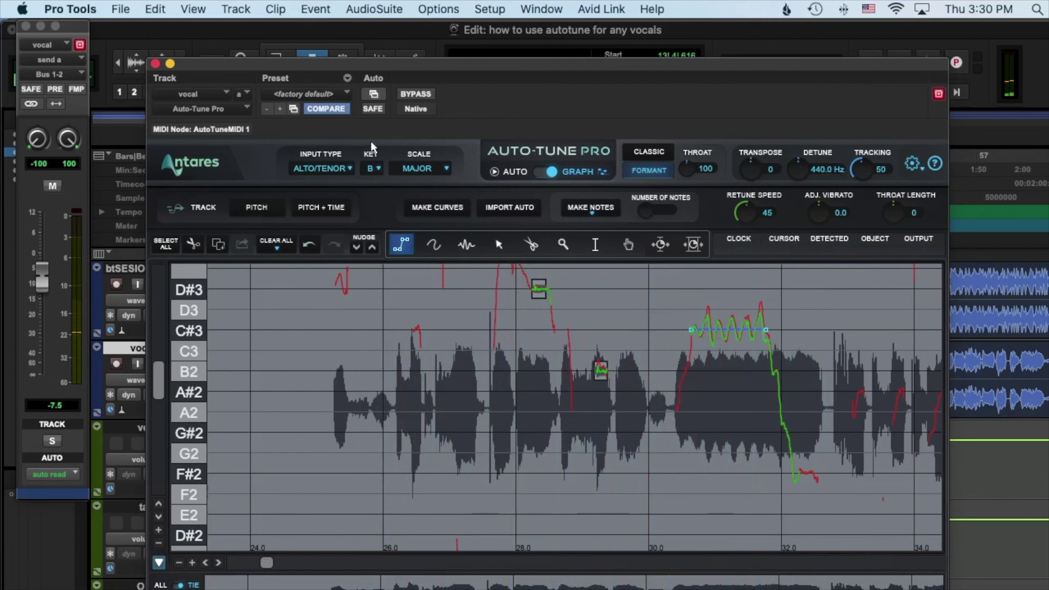
- Close the Auto-Tune Pro plugin window to reveal the vocal, verb, talk and OBS tracks
left_click(156, 64)
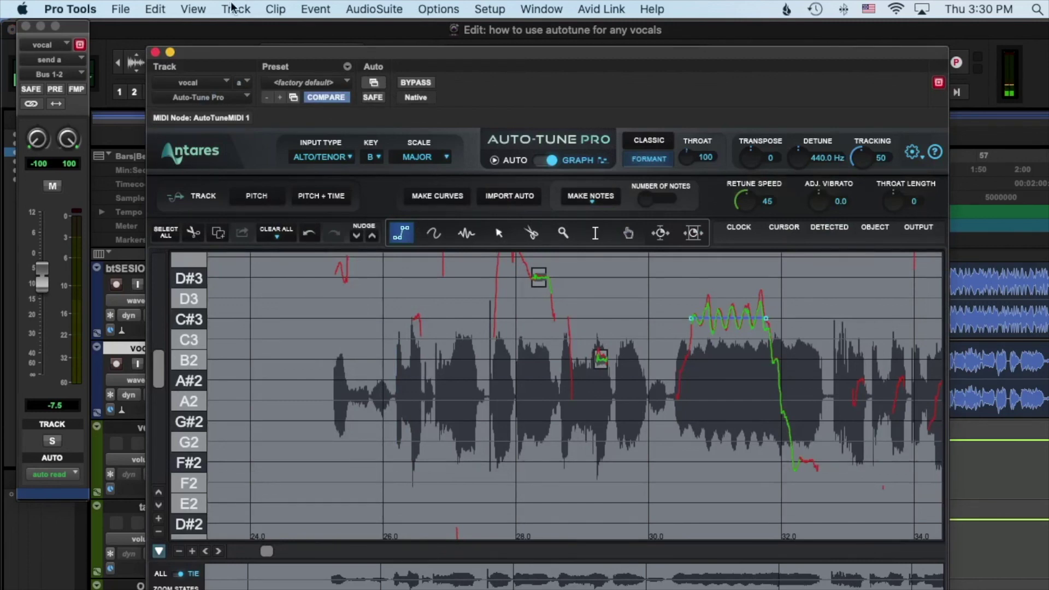
left_click(155, 52)
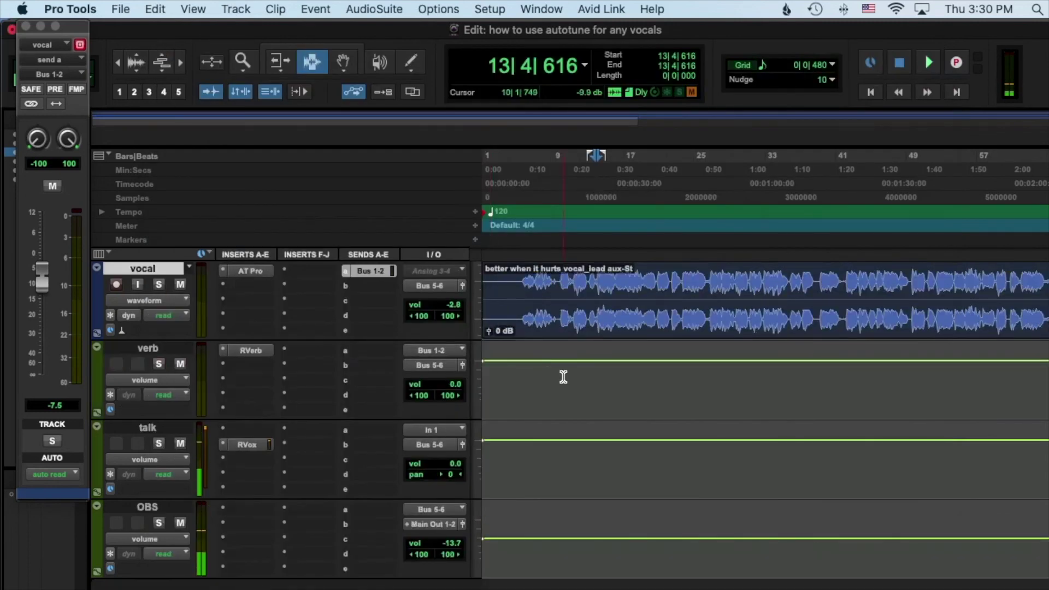